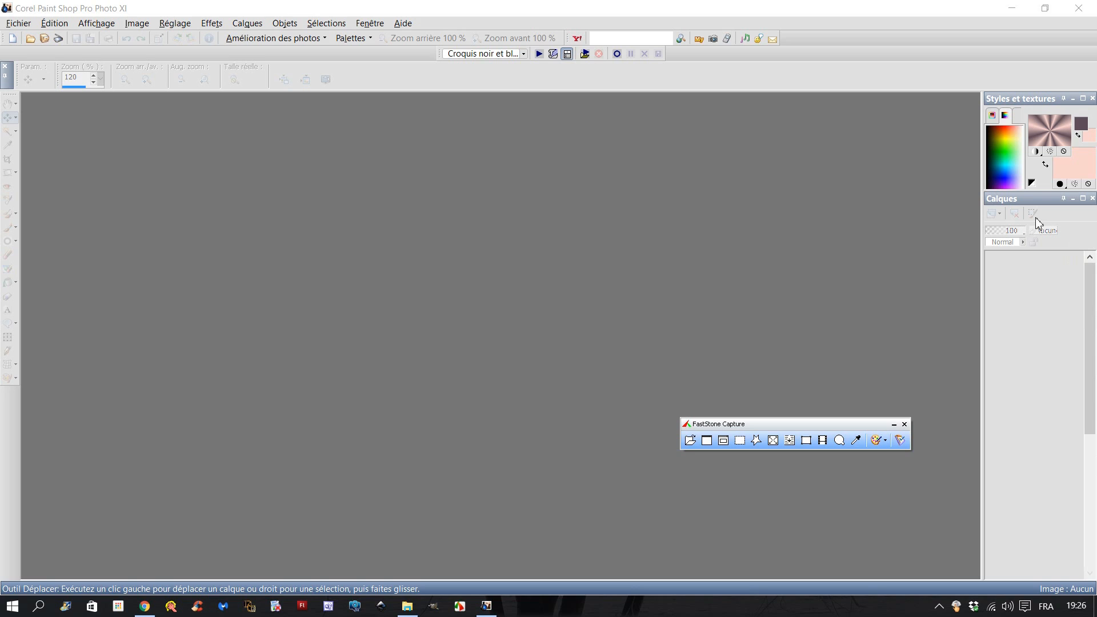
Create a transparent 600 x 400 pixel raster image with RGB 8 bits/channel colour.
left_click(904, 424)
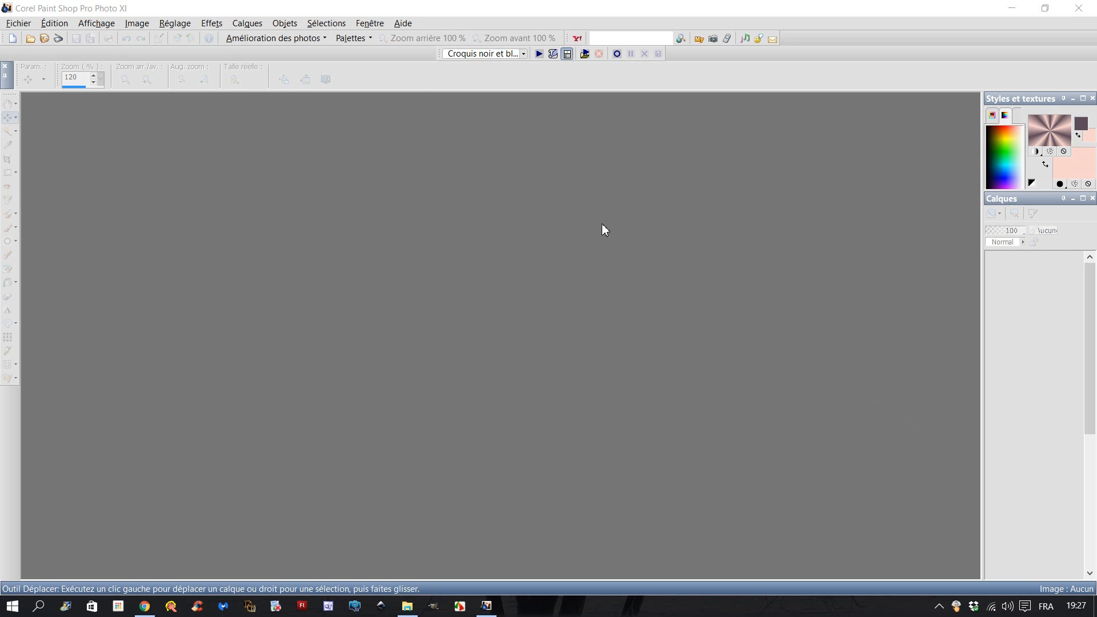
left_click(18, 23)
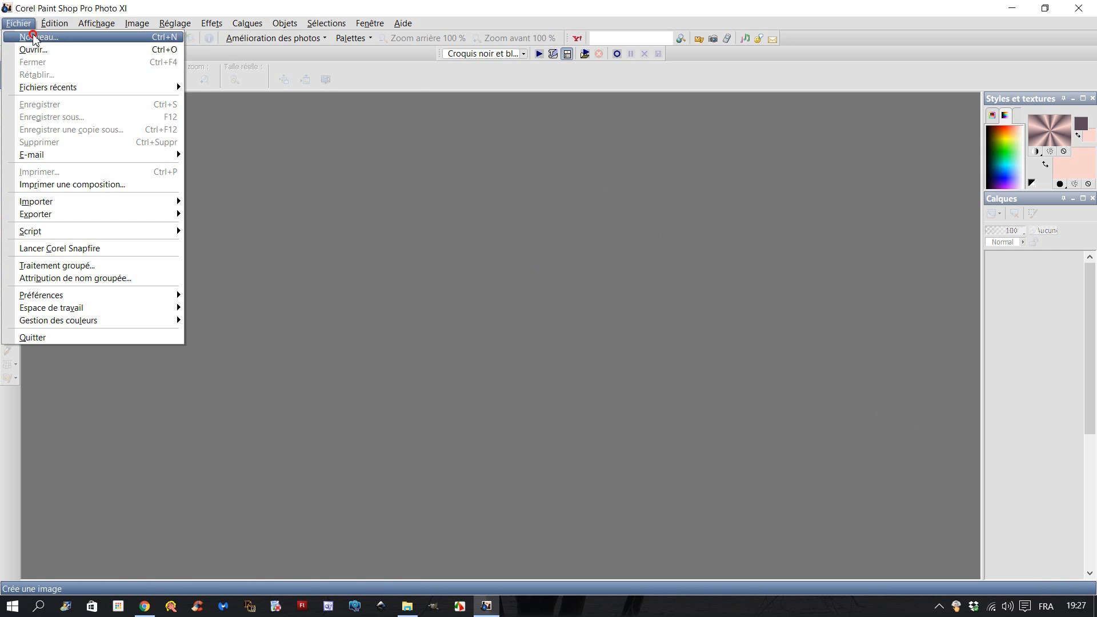
left_click(35, 37)
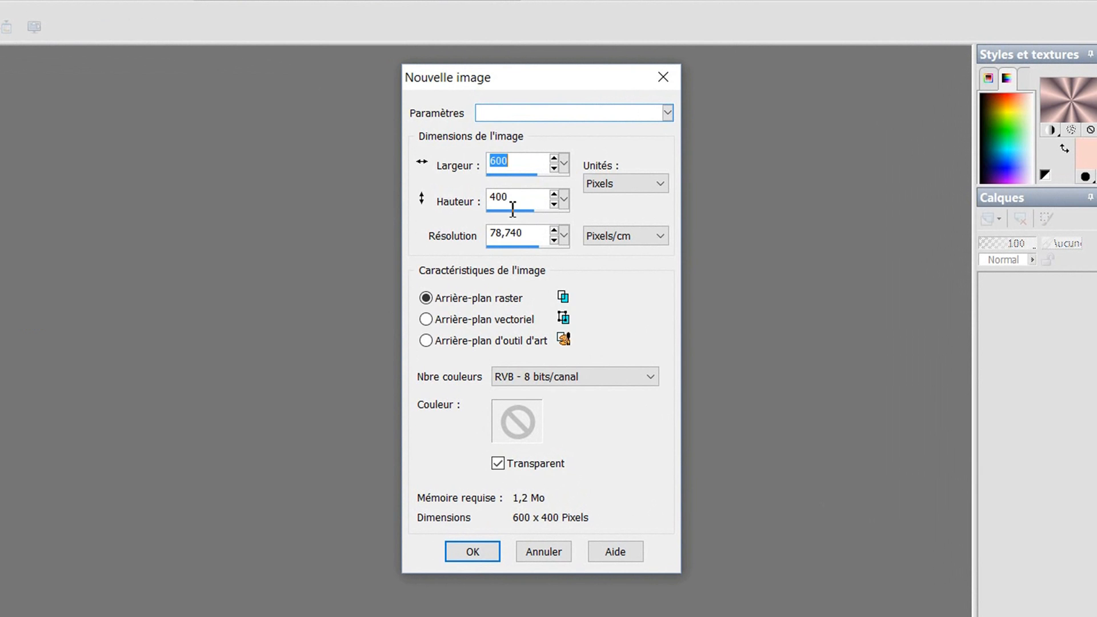
left_click(477, 554)
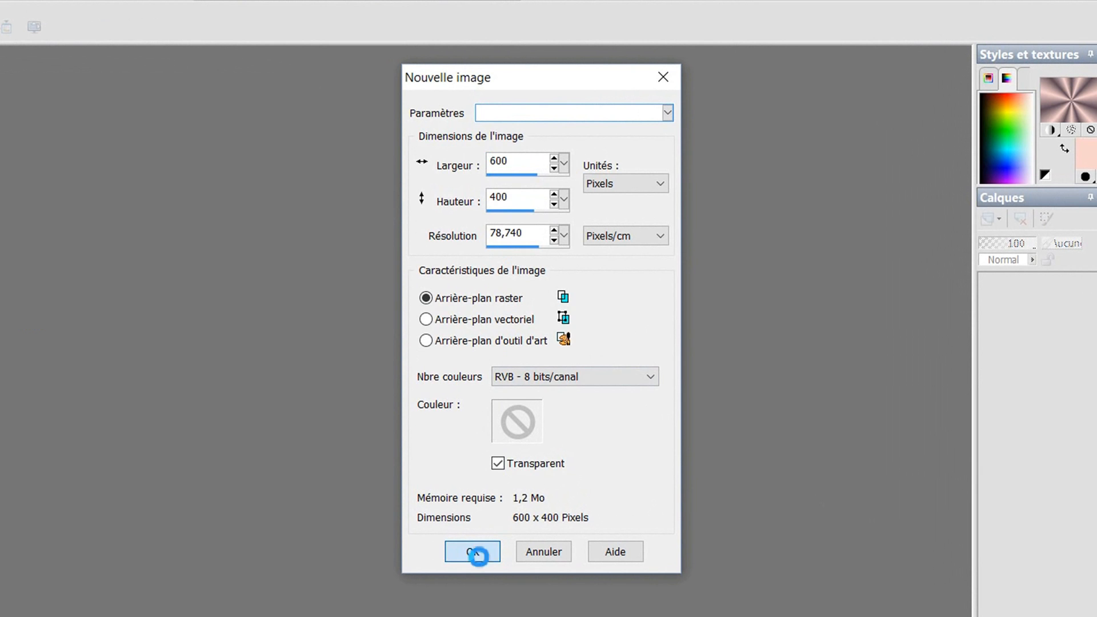
Set the foreground to solid colour #5d4b57 and the background to solid colour #fad3cf.
left_click(1091, 111)
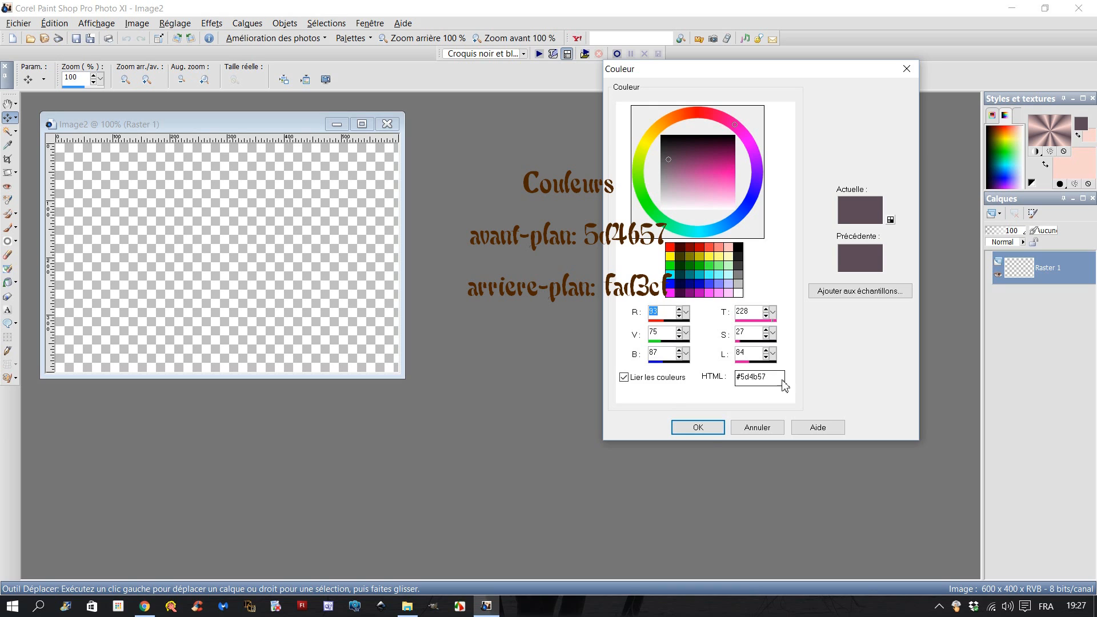
left_click(702, 427)
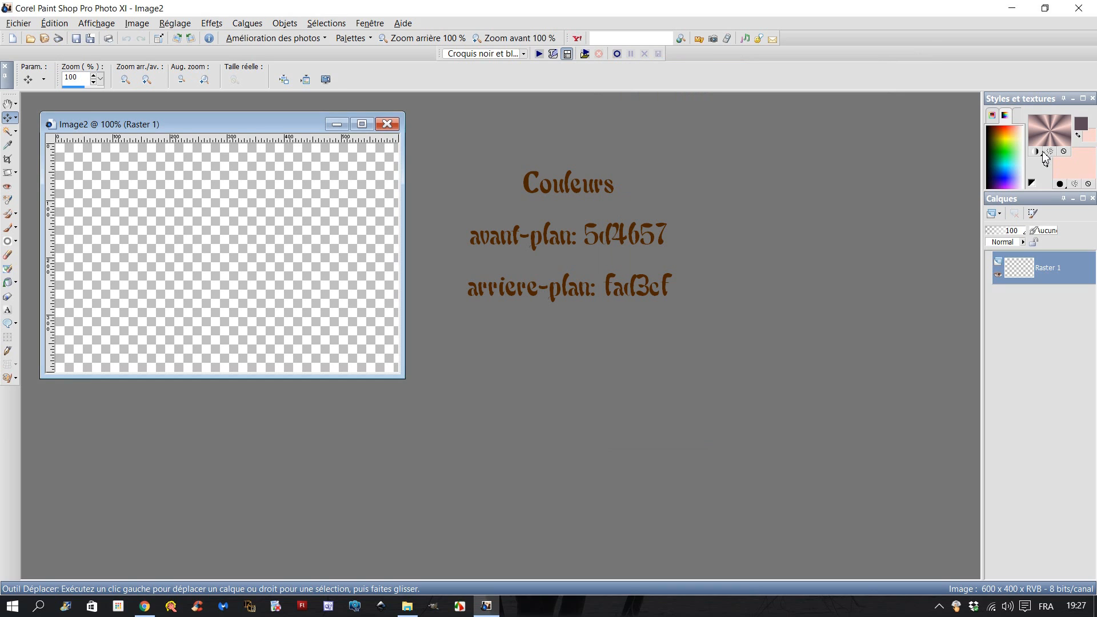
left_click(1035, 151)
left_click(1035, 140)
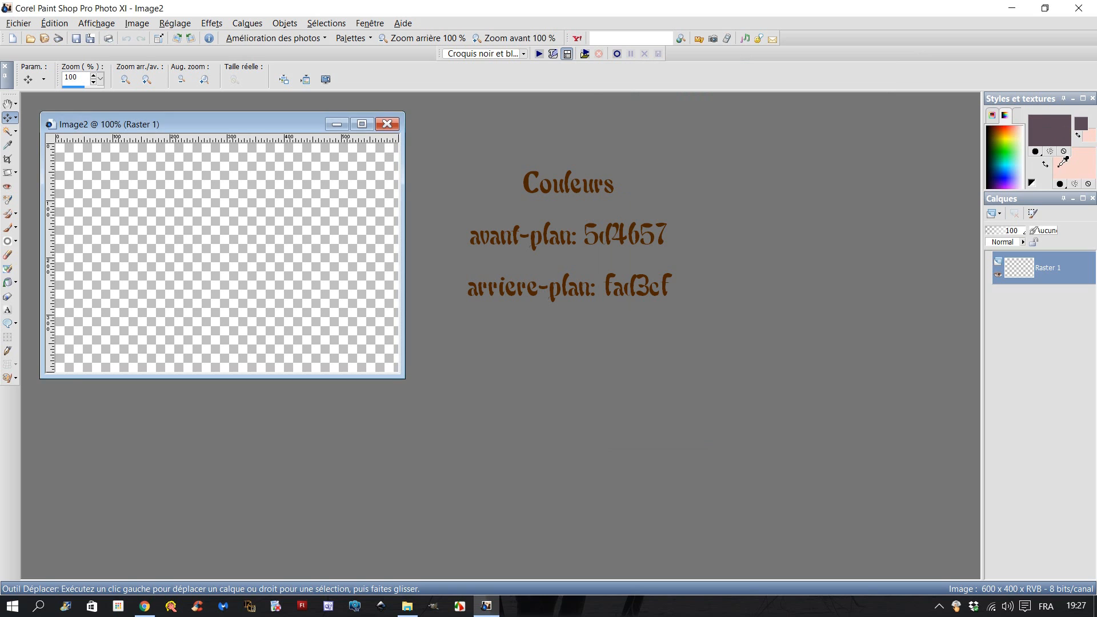
left_click(1071, 165)
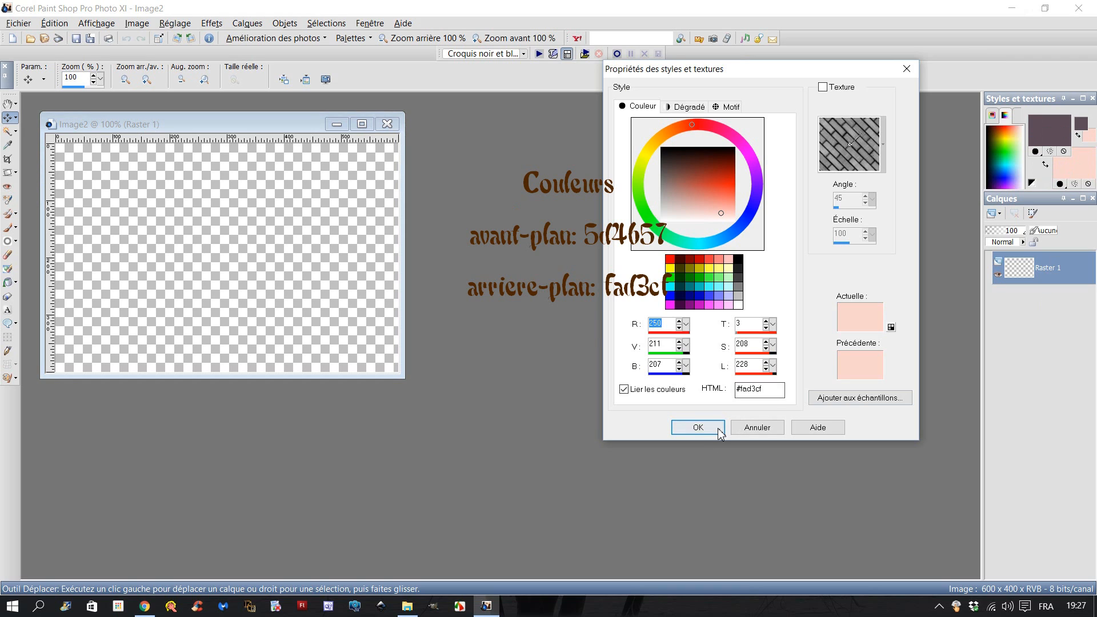
left_click(698, 427)
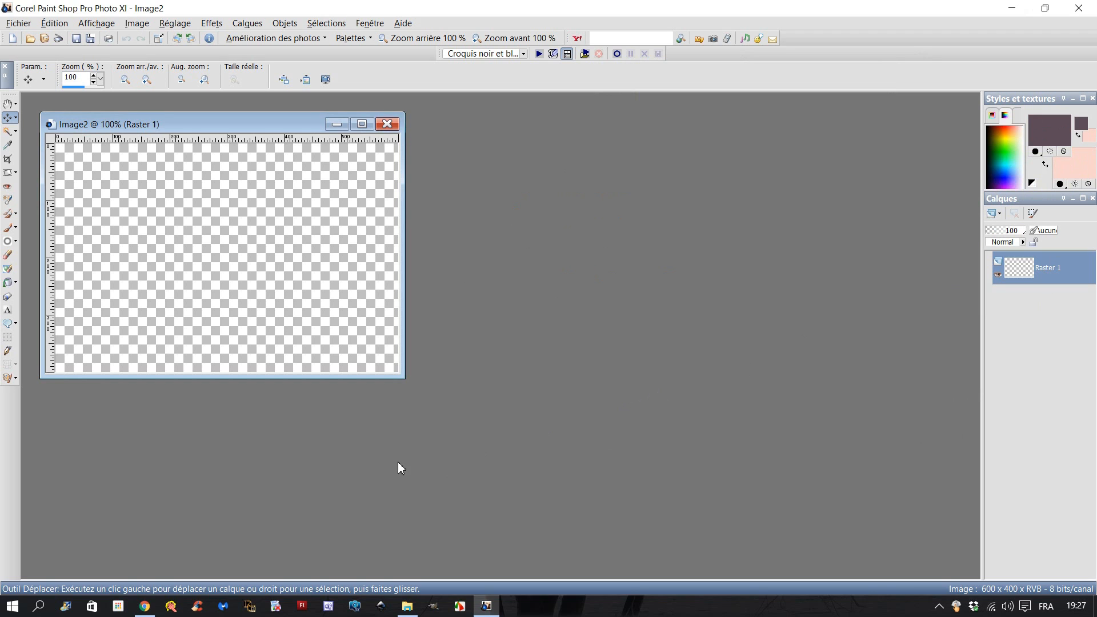
Reposition the image window and check that the rulers are enabled.
left_click_drag(215, 129, 377, 147)
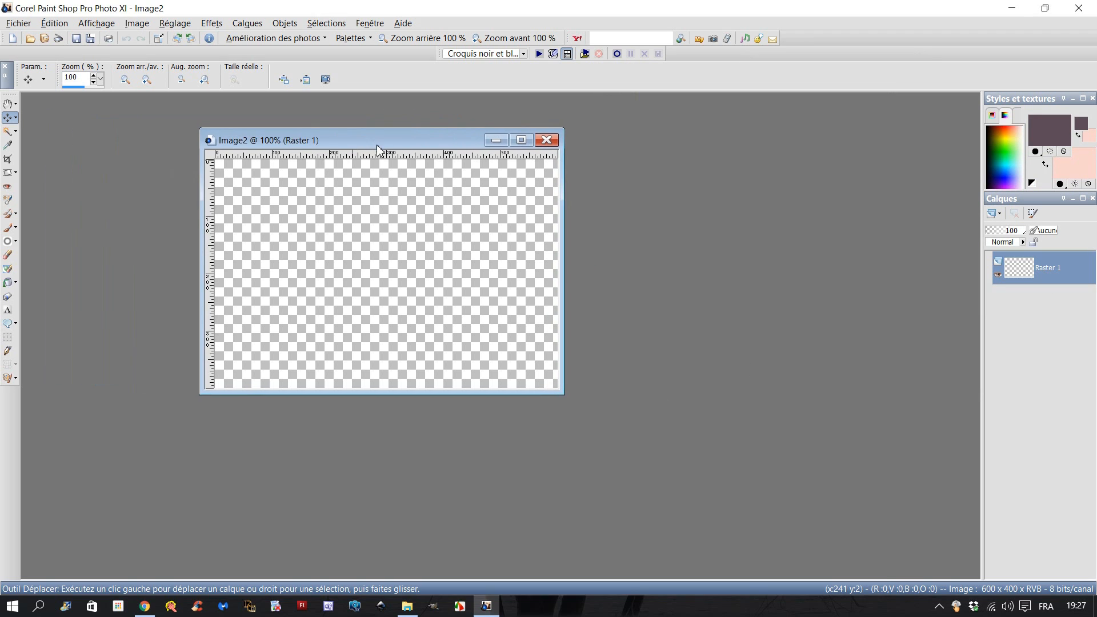
left_click(98, 24)
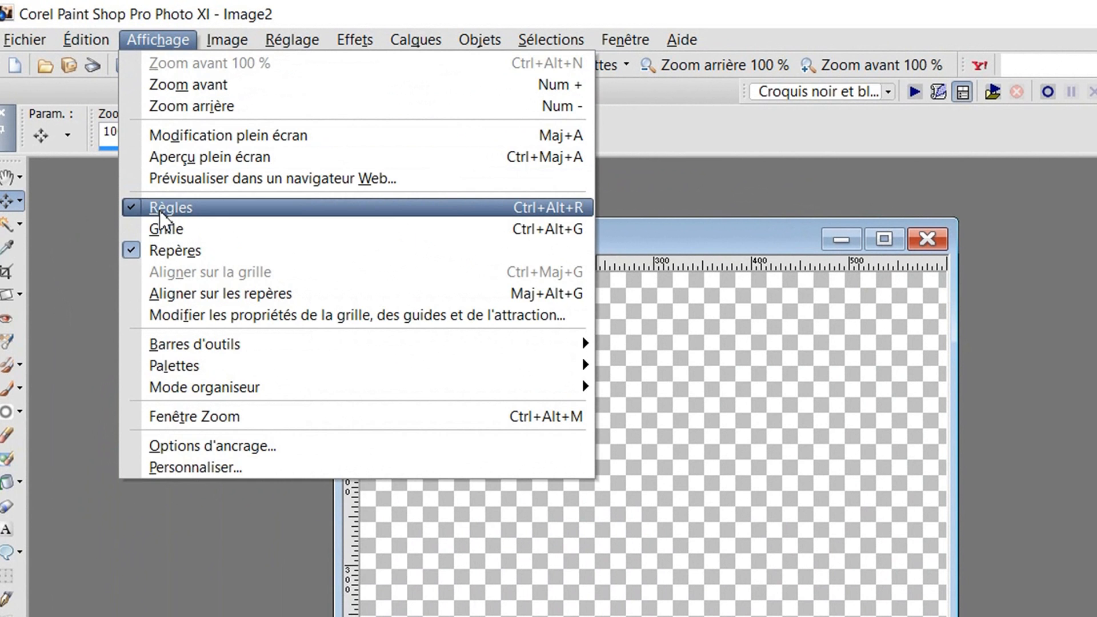
left_click(232, 590)
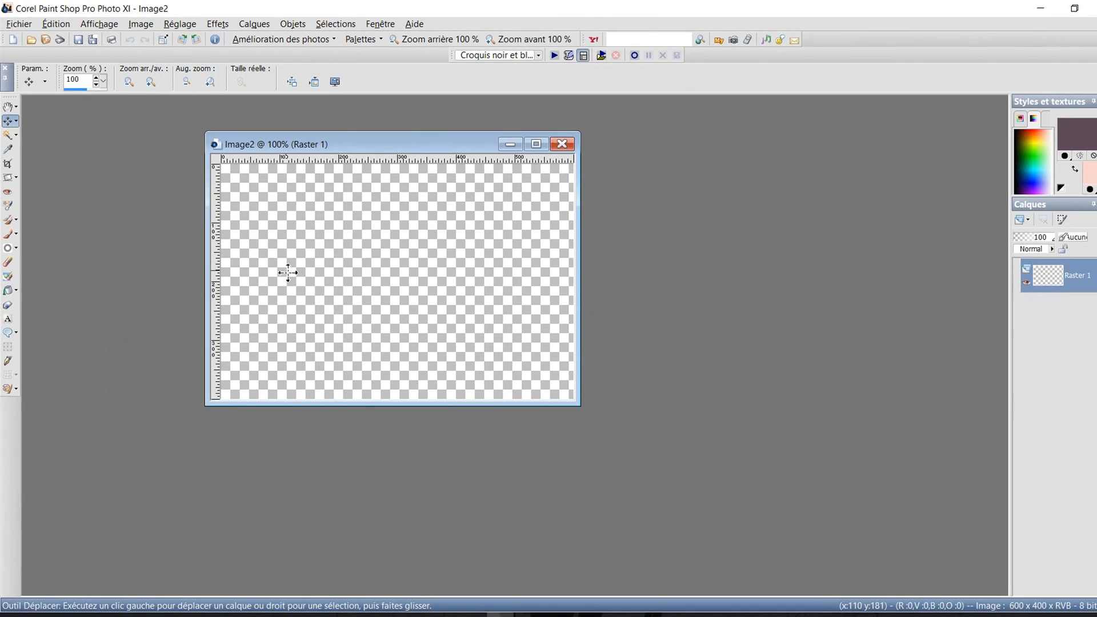
Make a rectangular selection across the full image width, from 50 to about 300 pixels vertically.
scroll(432, 482, "up", 5)
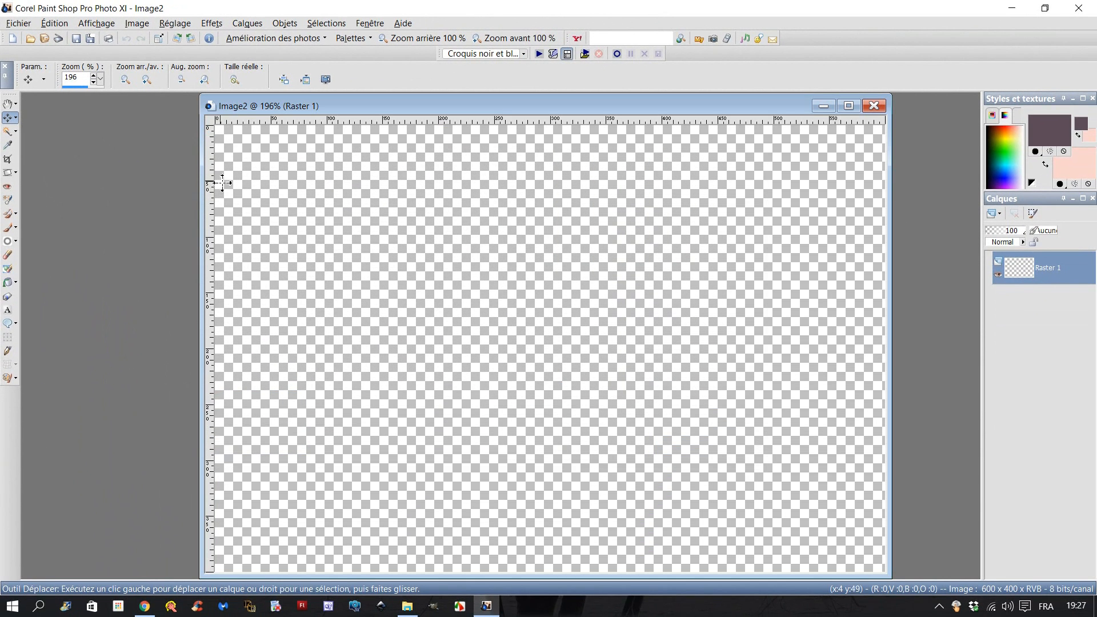
left_click(17, 133)
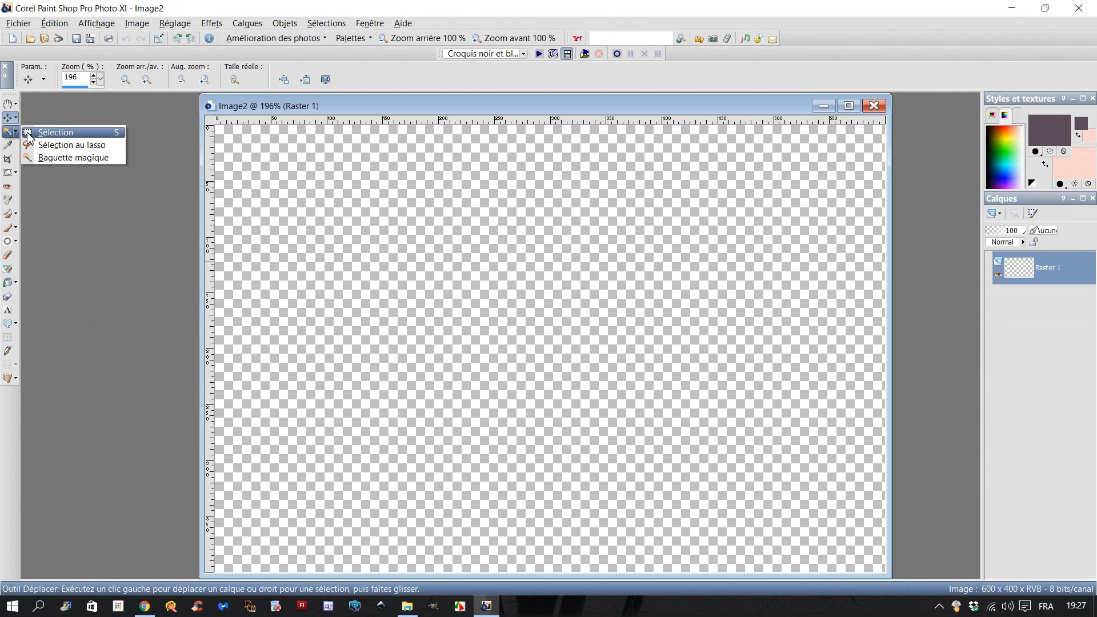
left_click(28, 134)
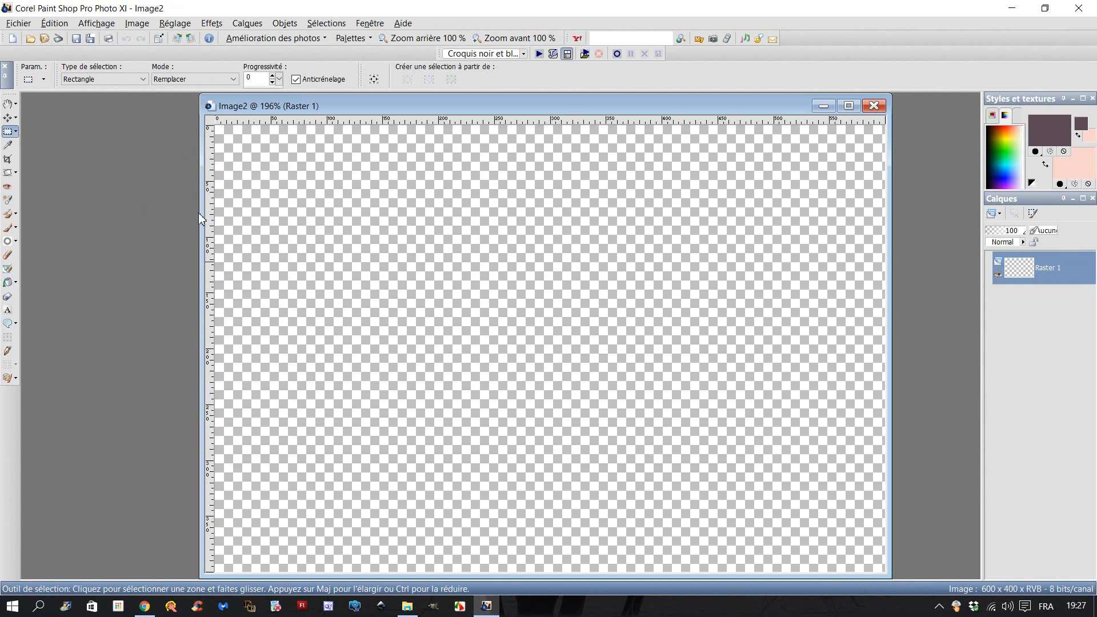
left_click_drag(202, 213, 126, 212)
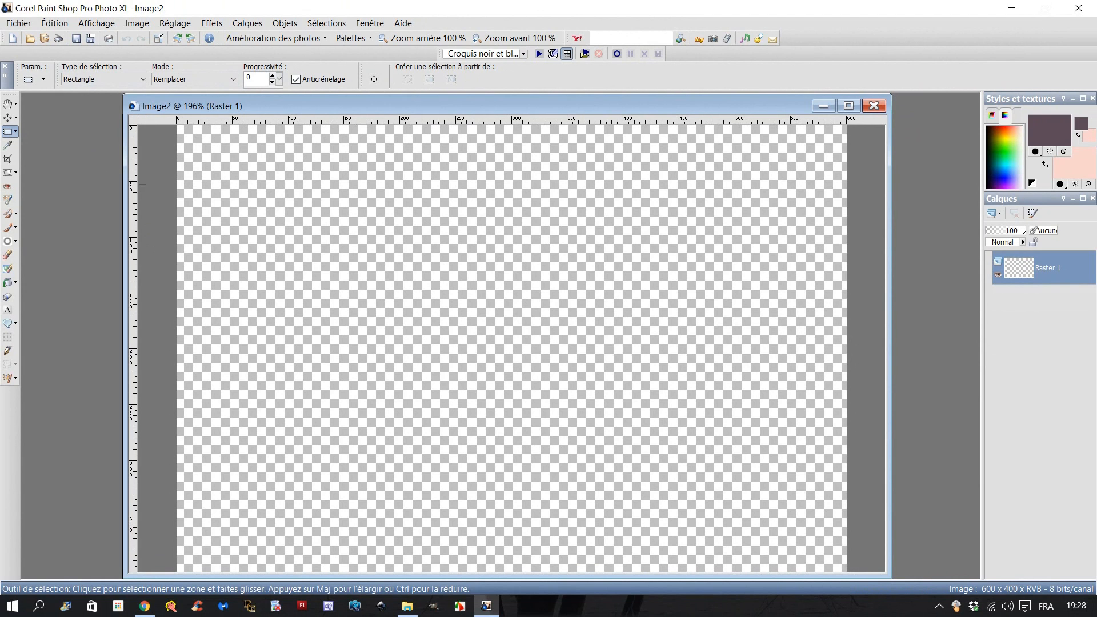
scroll(138, 182, "up", 2)
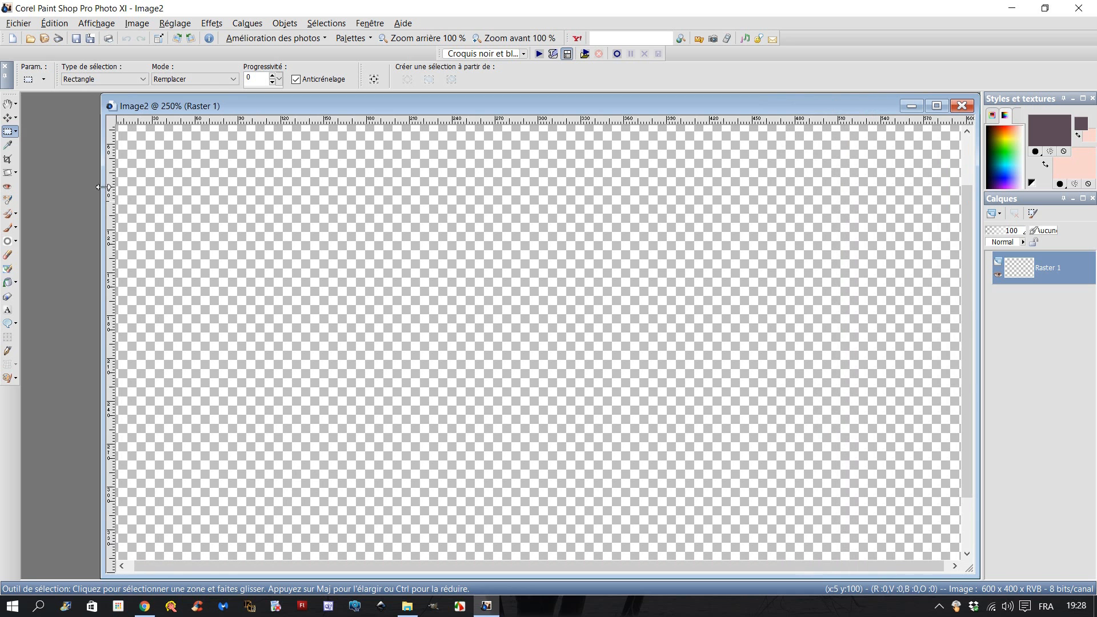
left_click_drag(103, 187, 57, 183)
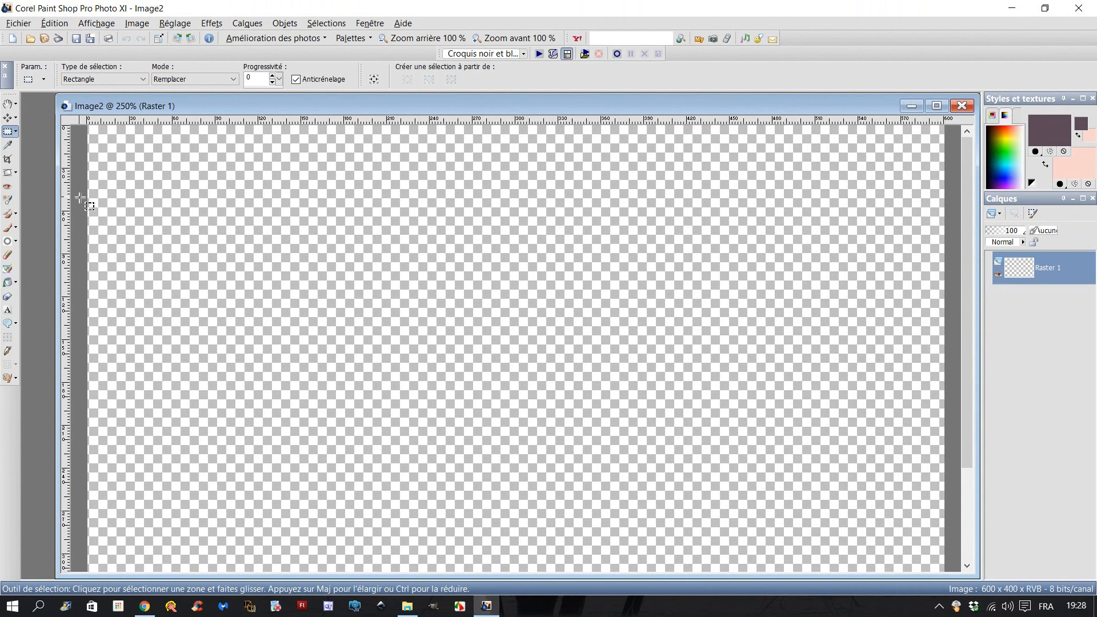
left_click_drag(82, 197, 101, 235)
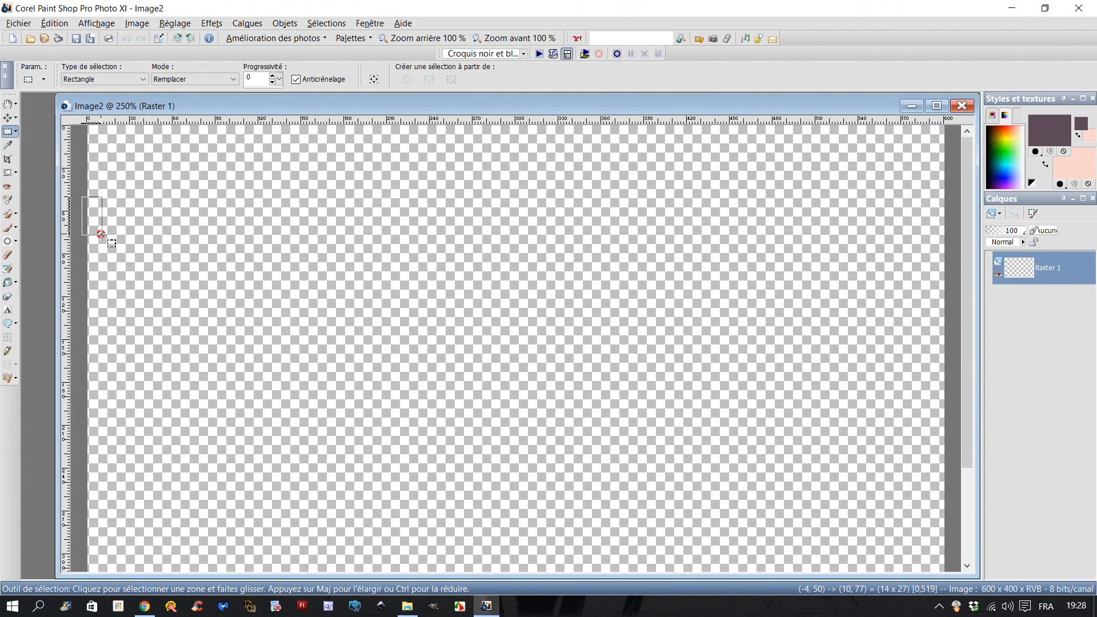
left_click_drag(101, 235, 952, 555)
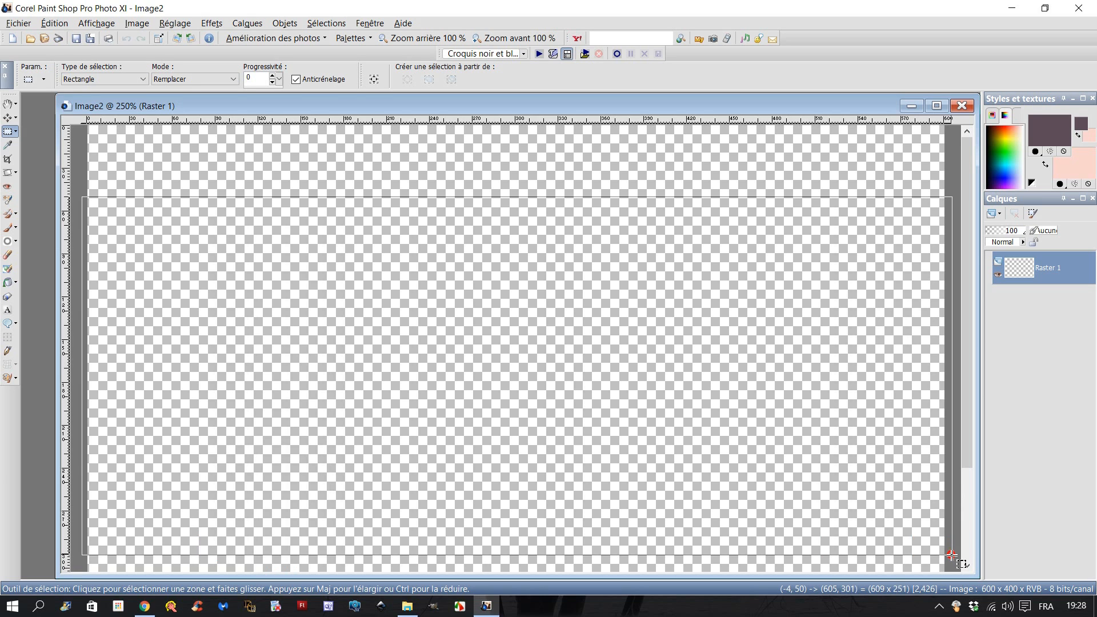
left_click_drag(952, 554, 952, 554)
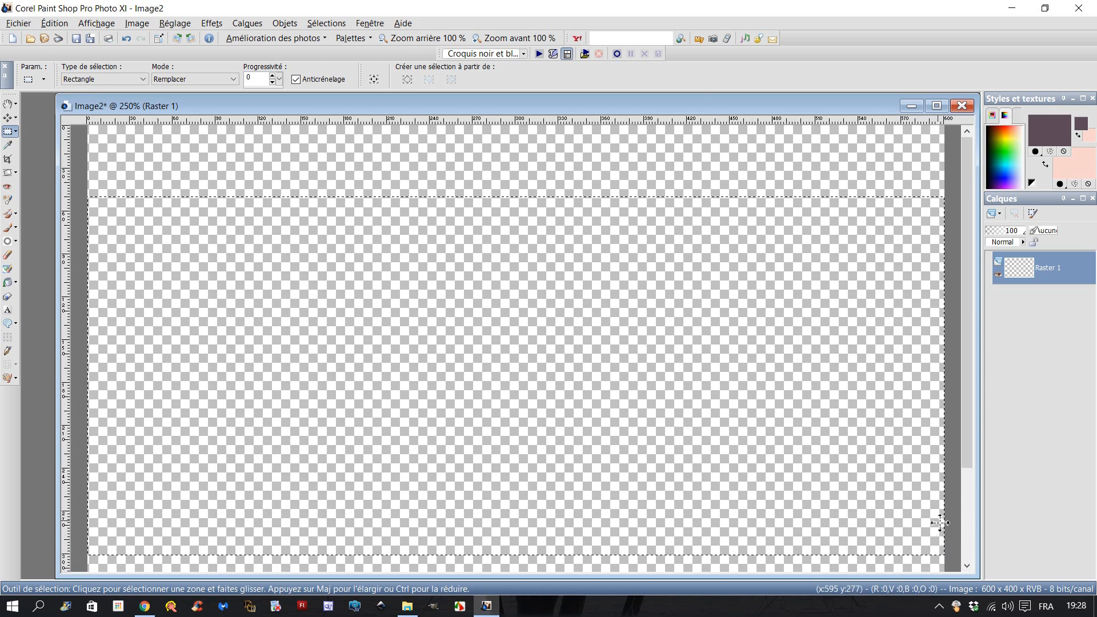
Set the foreground style to a rectangular gradient with angle 0, 2 repetitions and its centre at 50/50.
scroll(878, 500, "down", 1)
scroll(812, 510, "down", 2)
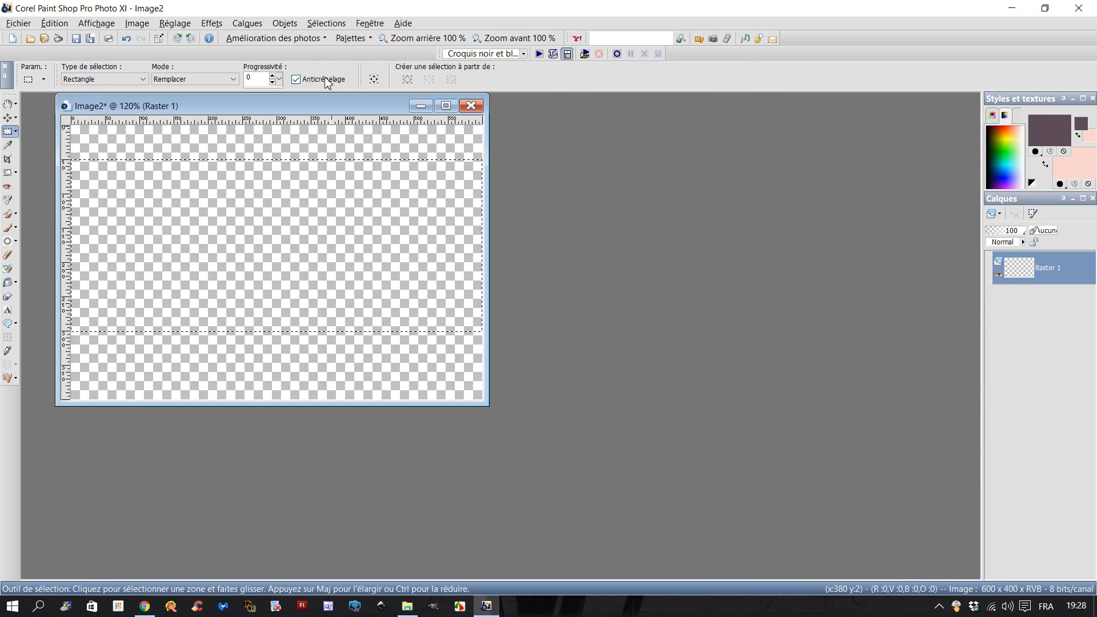
left_click_drag(334, 106, 556, 196)
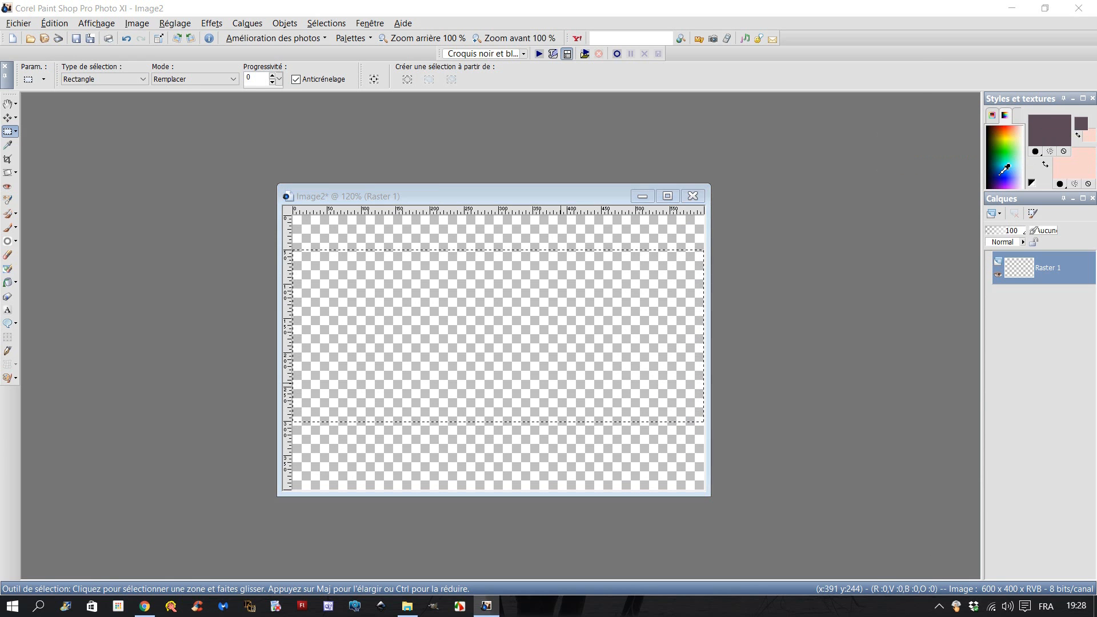
left_click(1049, 130)
left_click(686, 106)
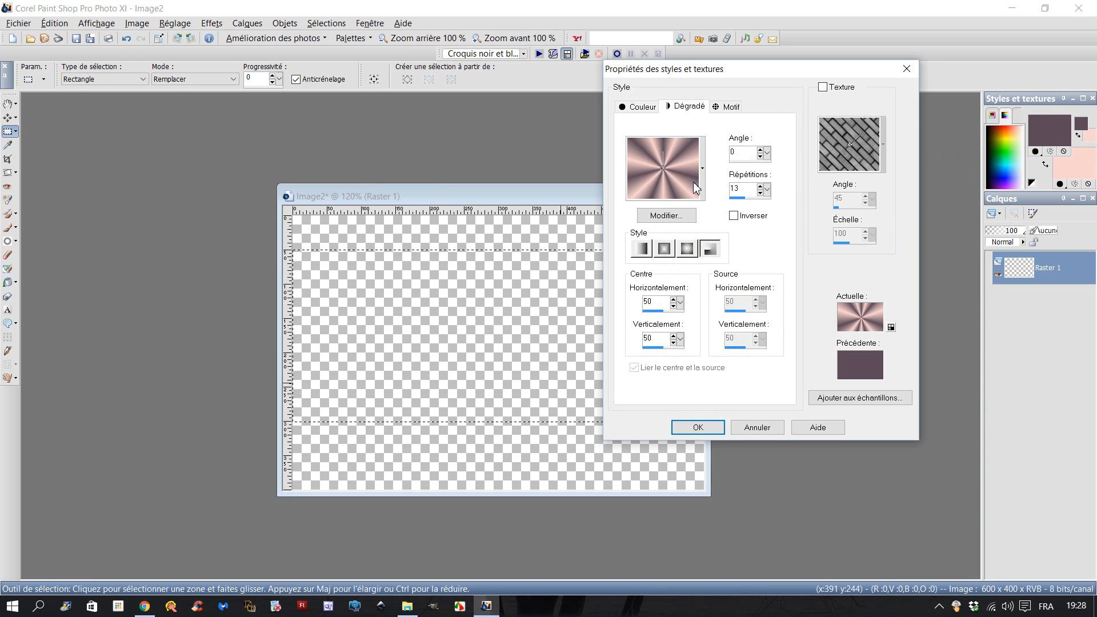
left_click(665, 250)
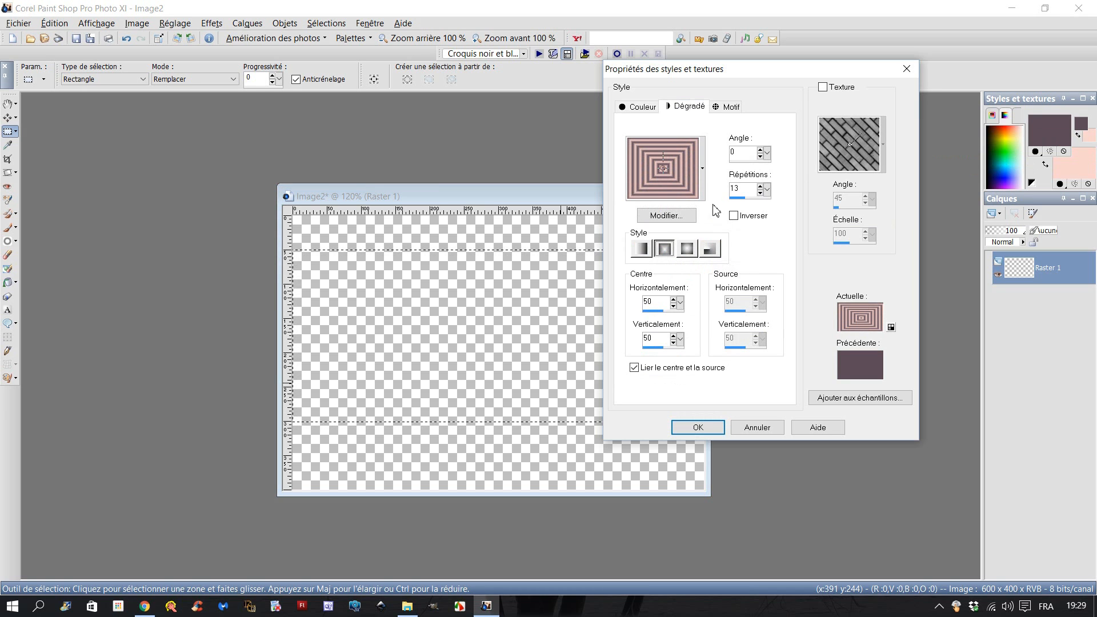
left_click_drag(742, 200, 729, 211)
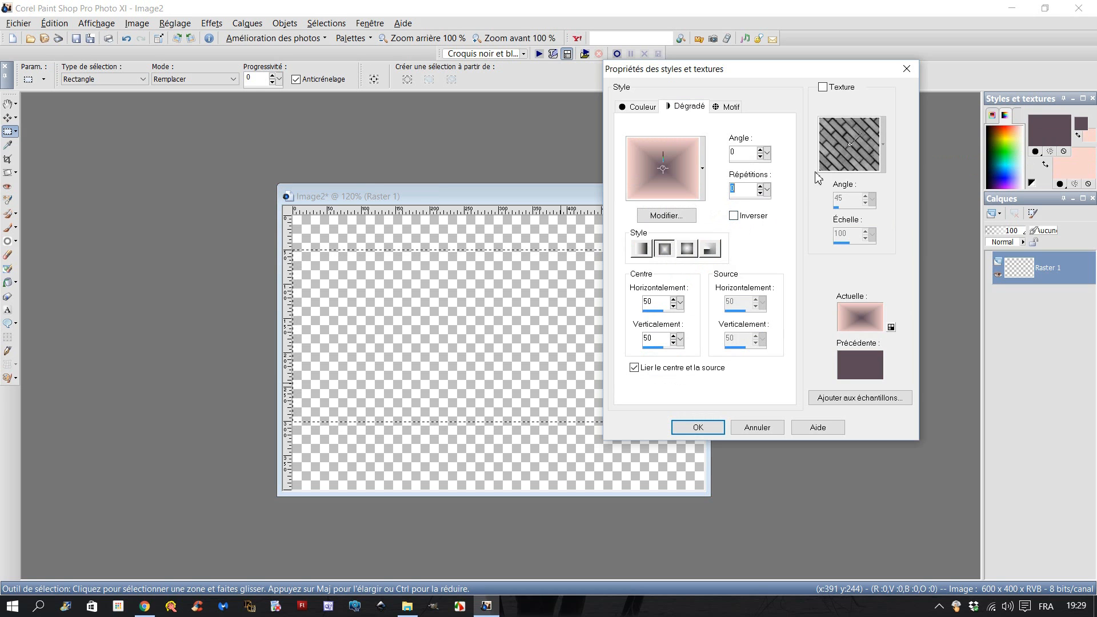
left_click(760, 185)
left_click(760, 185)
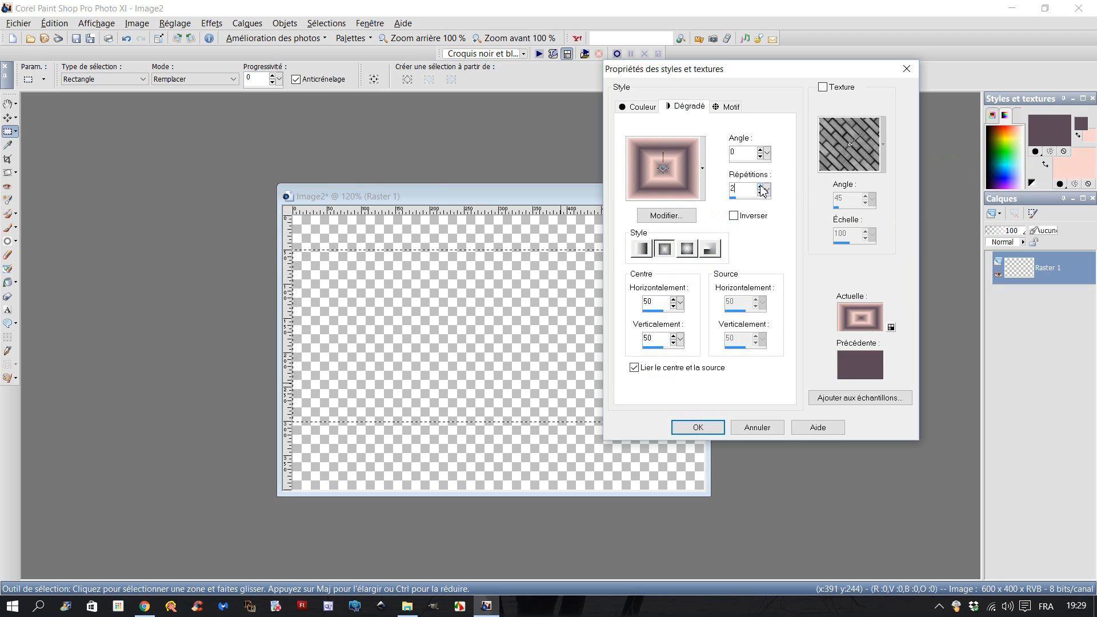
left_click(699, 428)
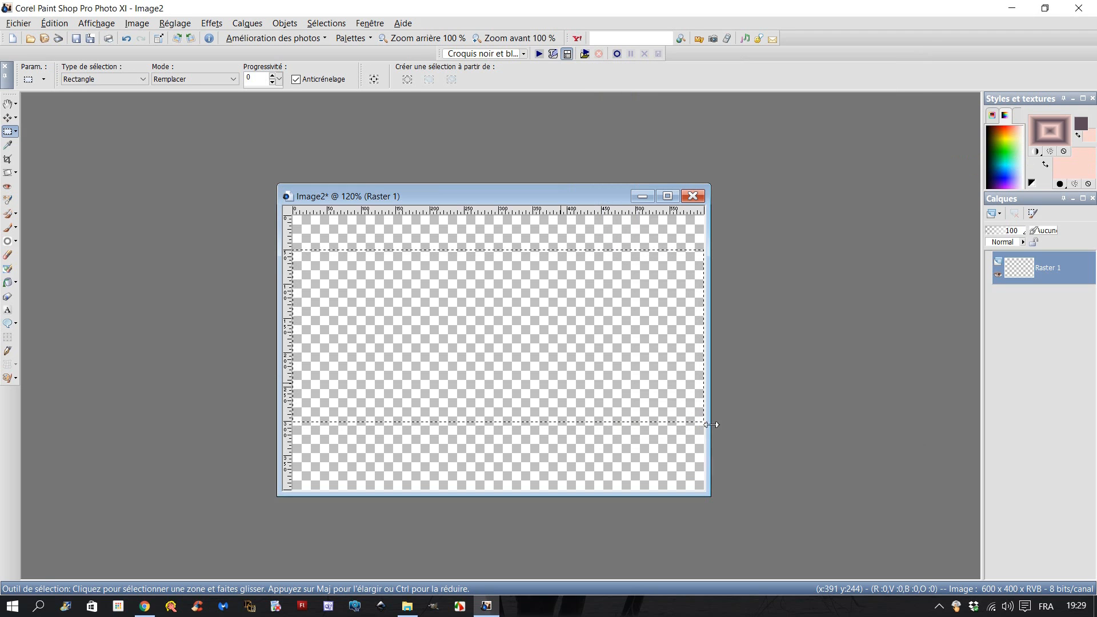
Flood-fill the selected band with the foreground gradient and apply a Gaussian blur with the last used settings.
left_click(8, 284)
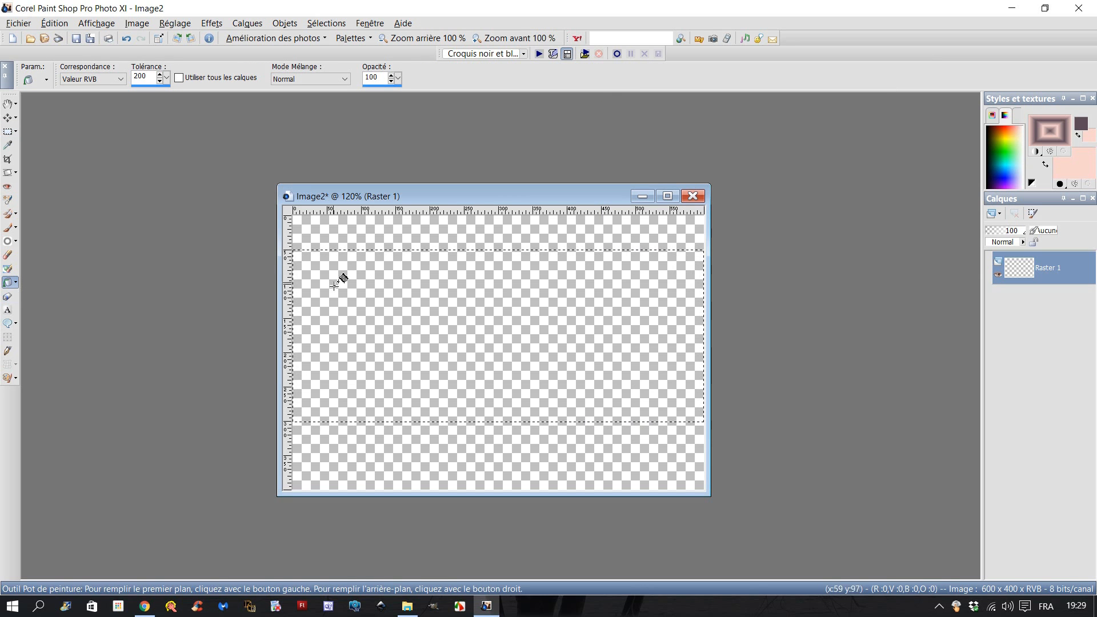
left_click(543, 333)
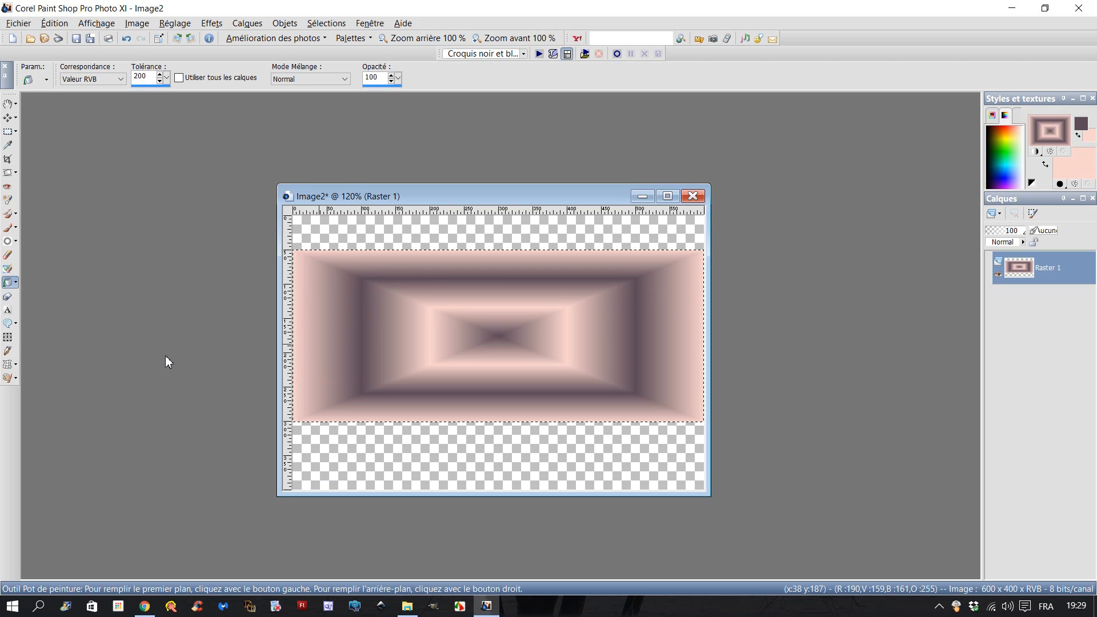
left_click(178, 26)
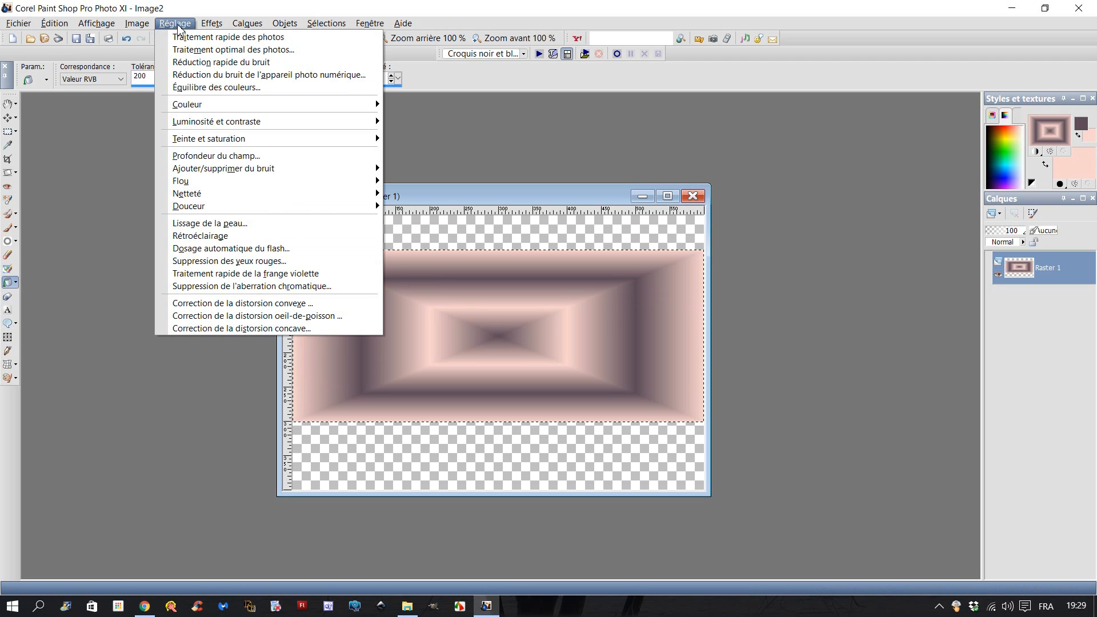
mouse_move(209, 181)
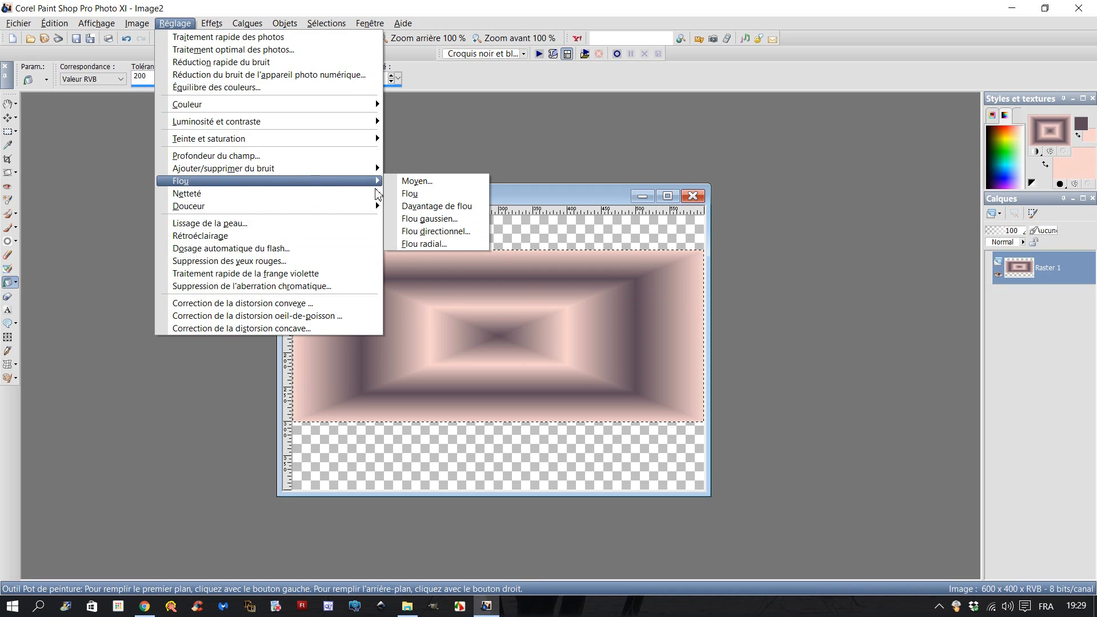
left_click(411, 219)
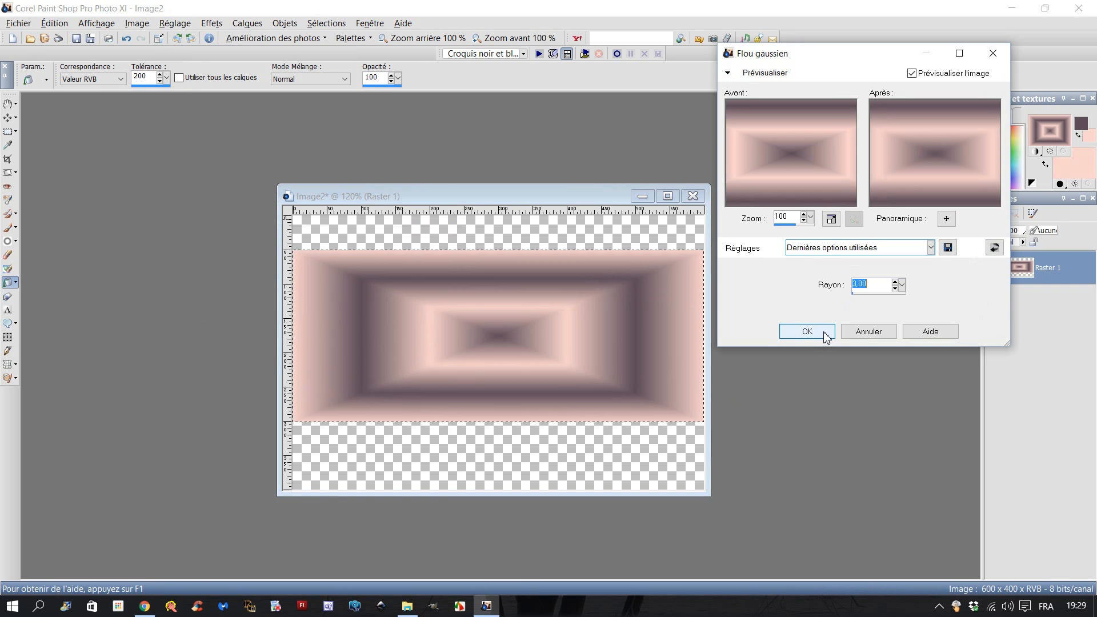
left_click(825, 333)
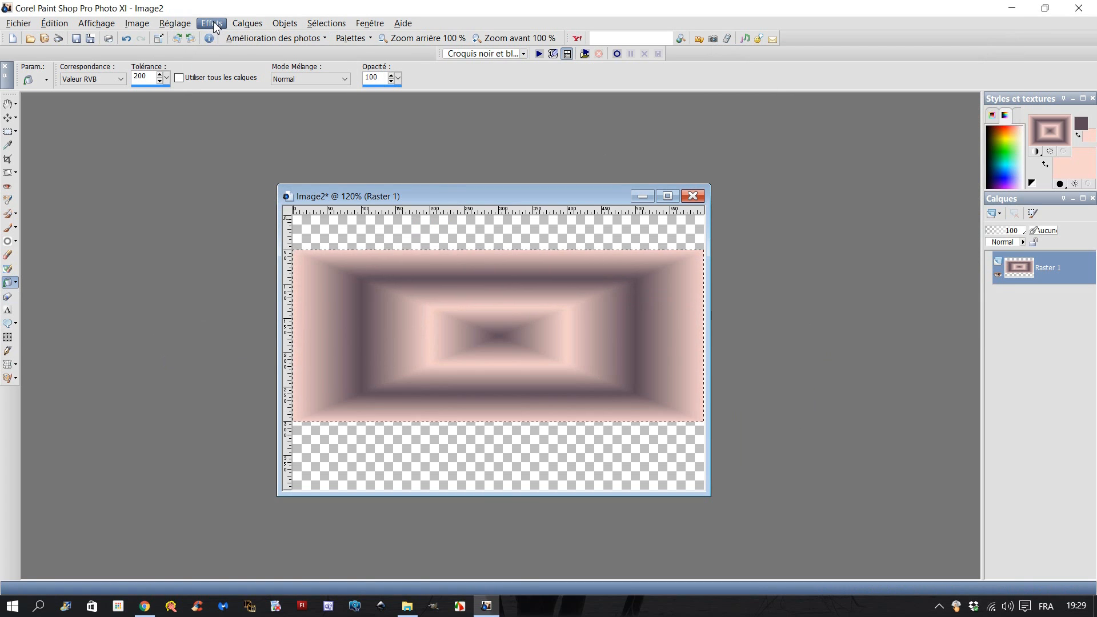
Deselect the band and apply the Texture effect with the Briques pattern at 50% size, depth 1, light angle 315, intensity 50 and height 30.
left_click(333, 24)
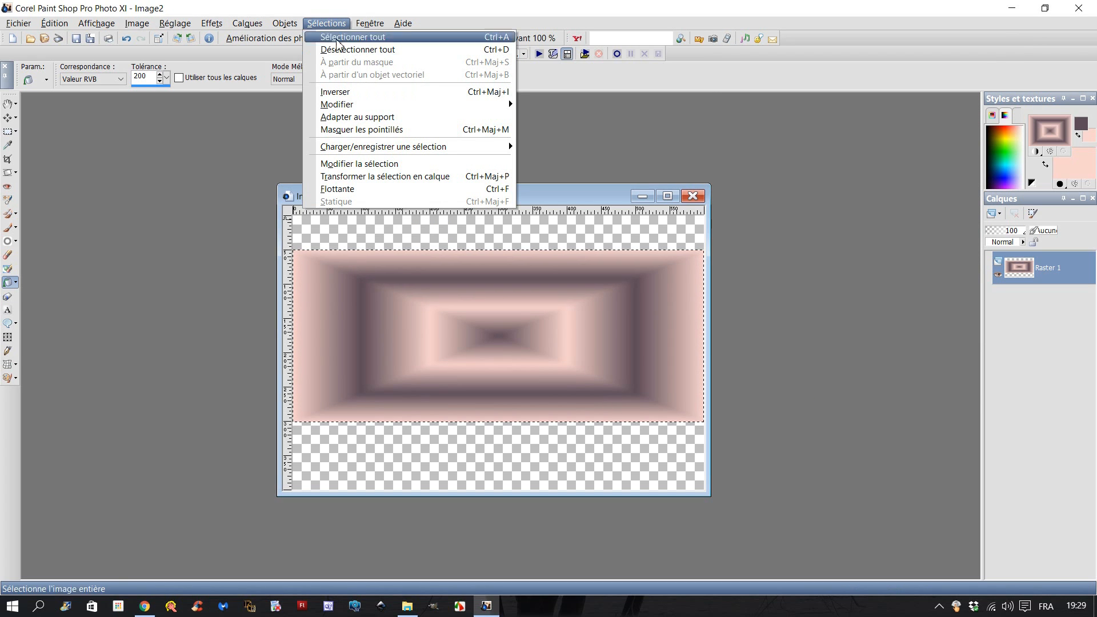
left_click(337, 50)
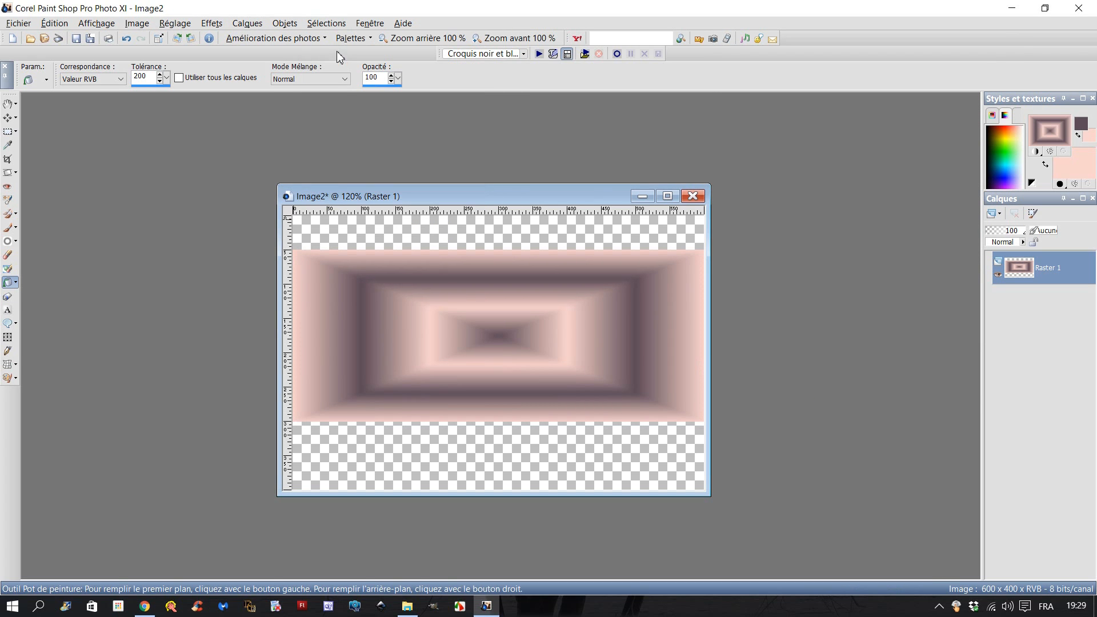
left_click(215, 24)
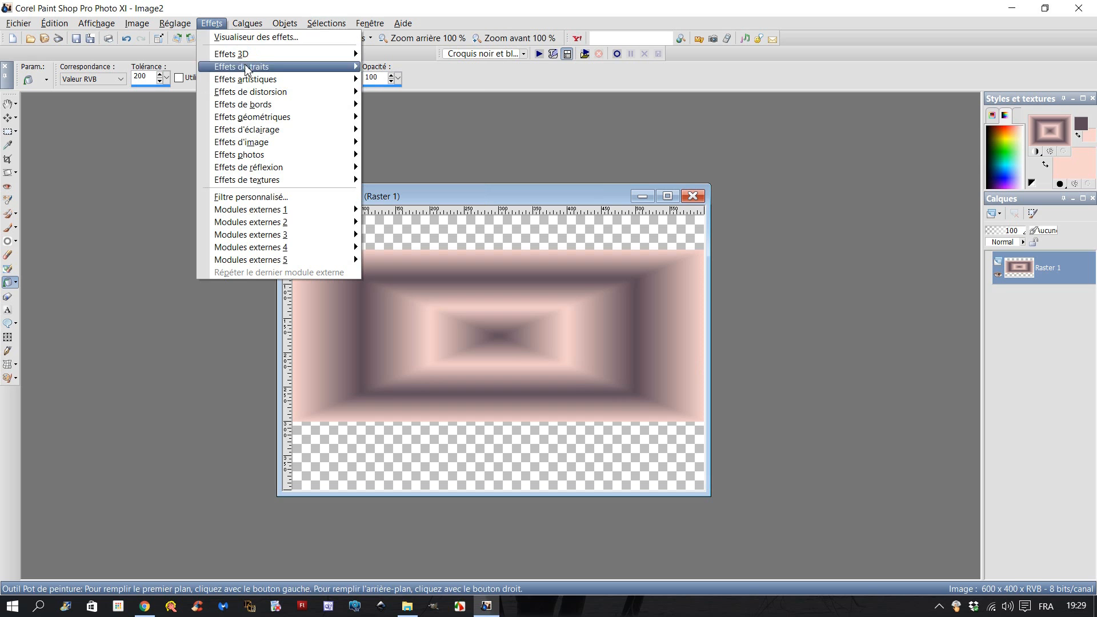
mouse_move(245, 142)
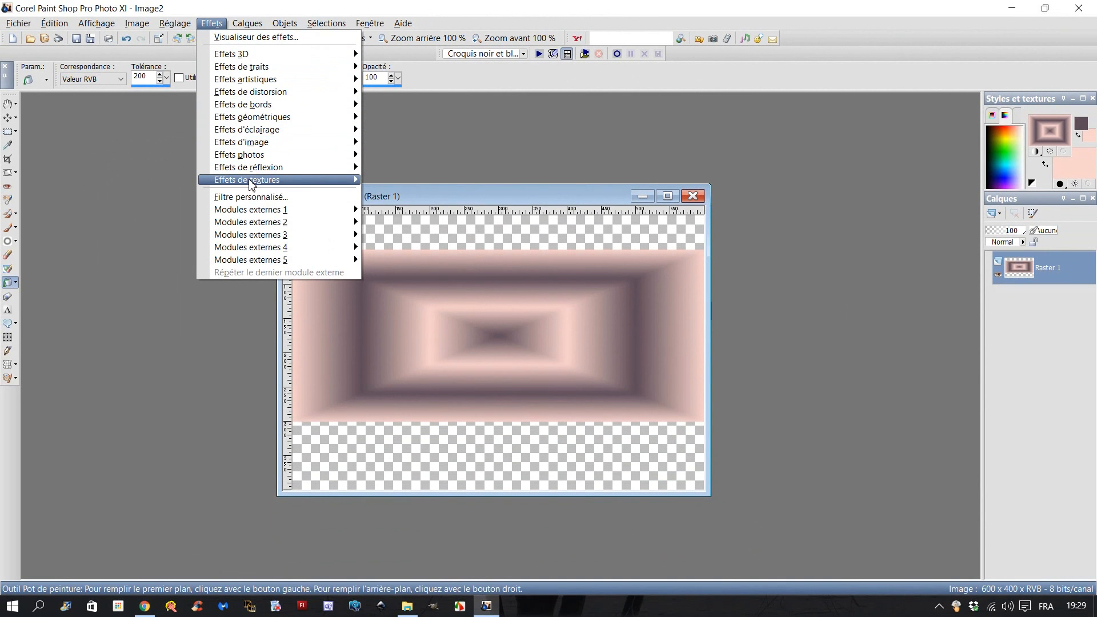
mouse_move(277, 180)
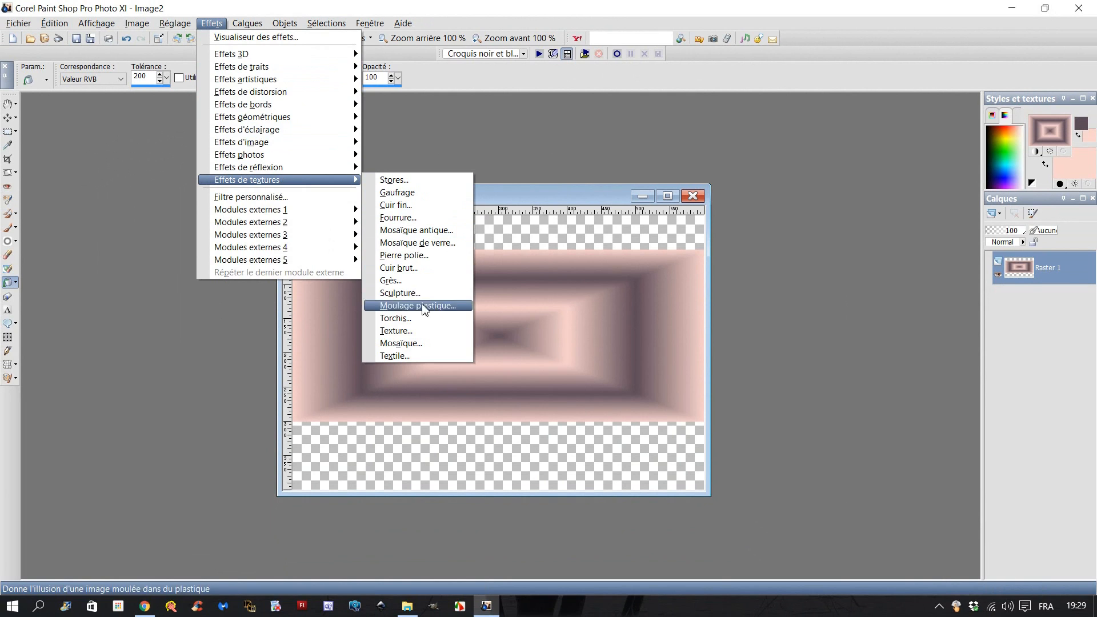
left_click(418, 331)
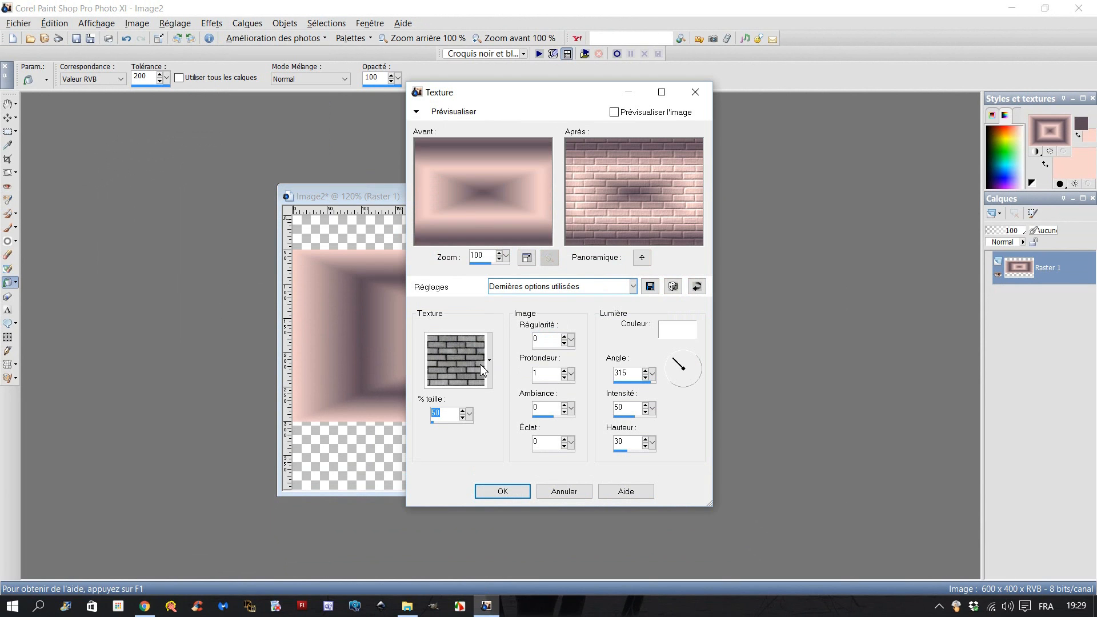
left_click(491, 365)
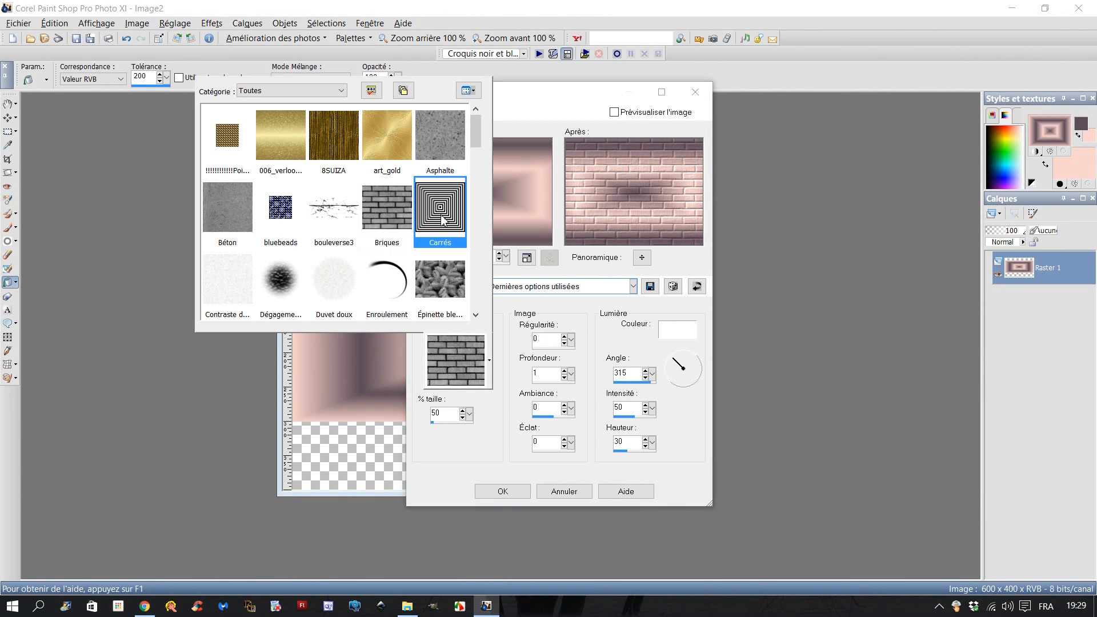
left_click(386, 204)
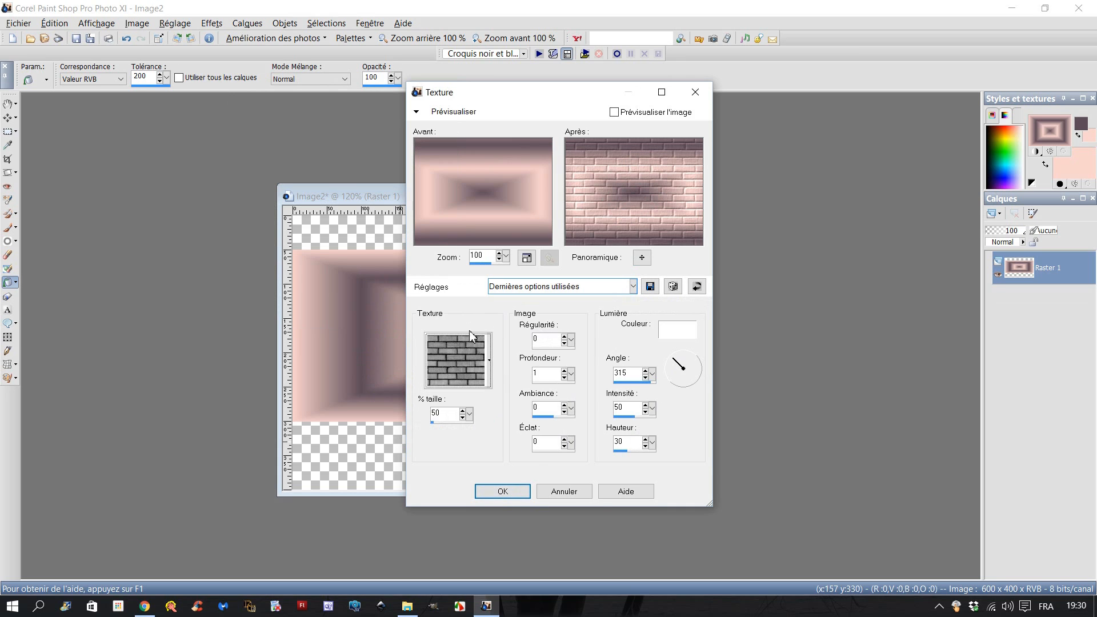
left_click(632, 290)
left_click(632, 290)
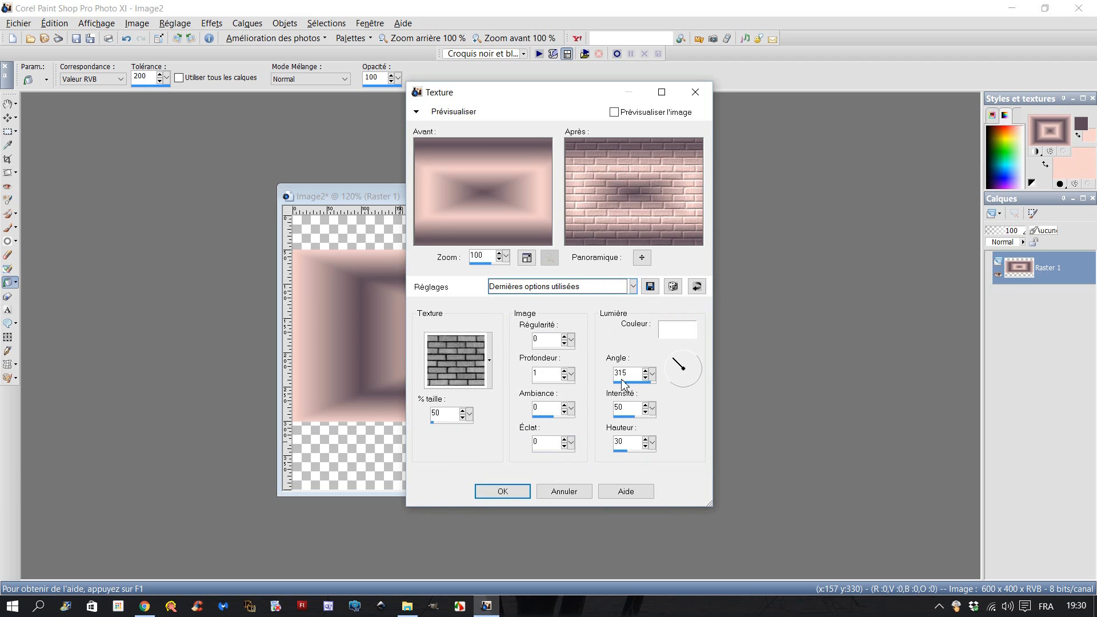
left_click(496, 493)
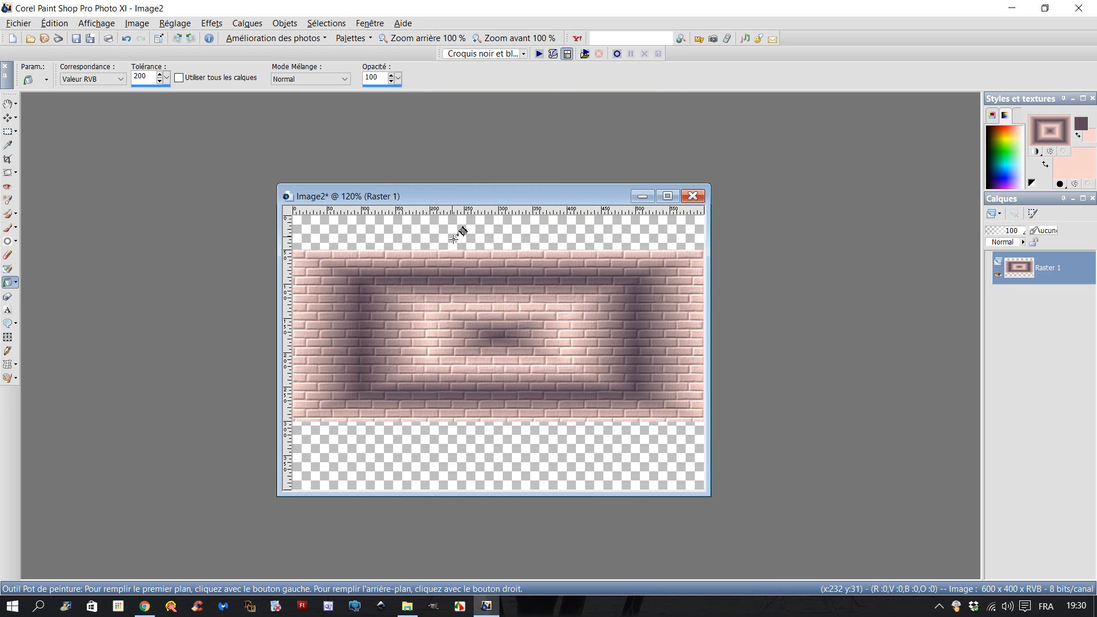
Apply an inner bevel (Biseautage intérieur) to the brick band using the biseauboucle preset.
left_click(212, 25)
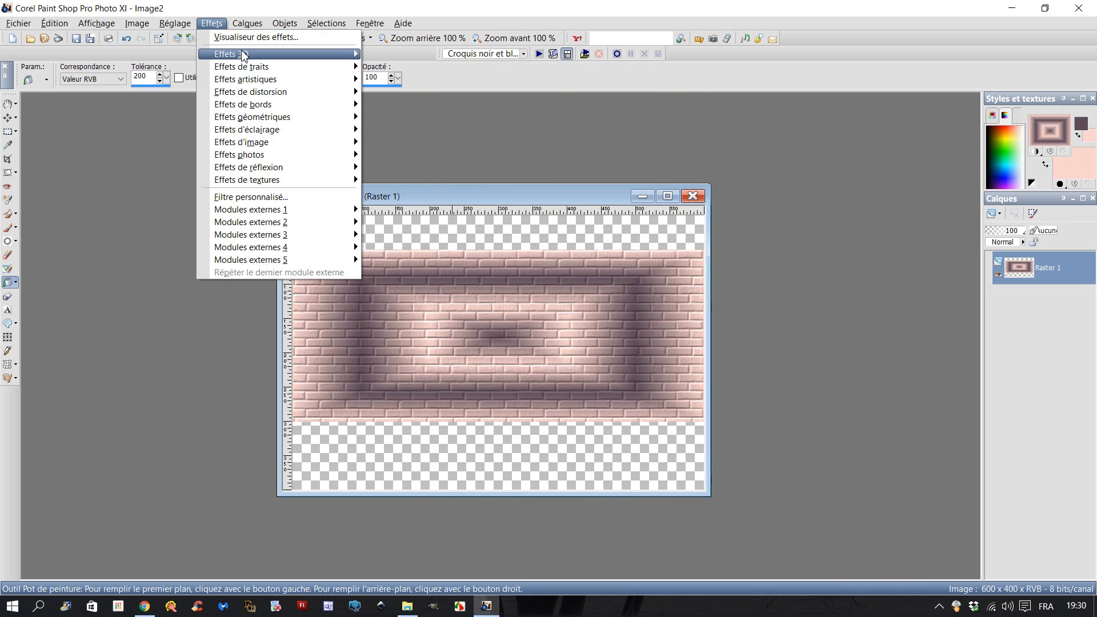
mouse_move(246, 55)
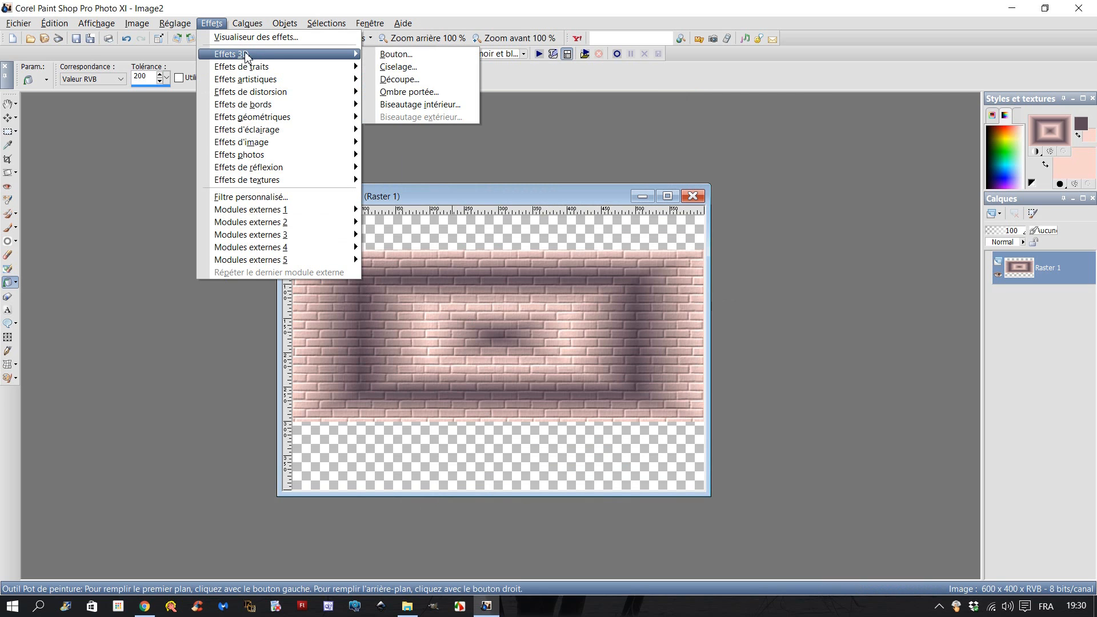
left_click(420, 105)
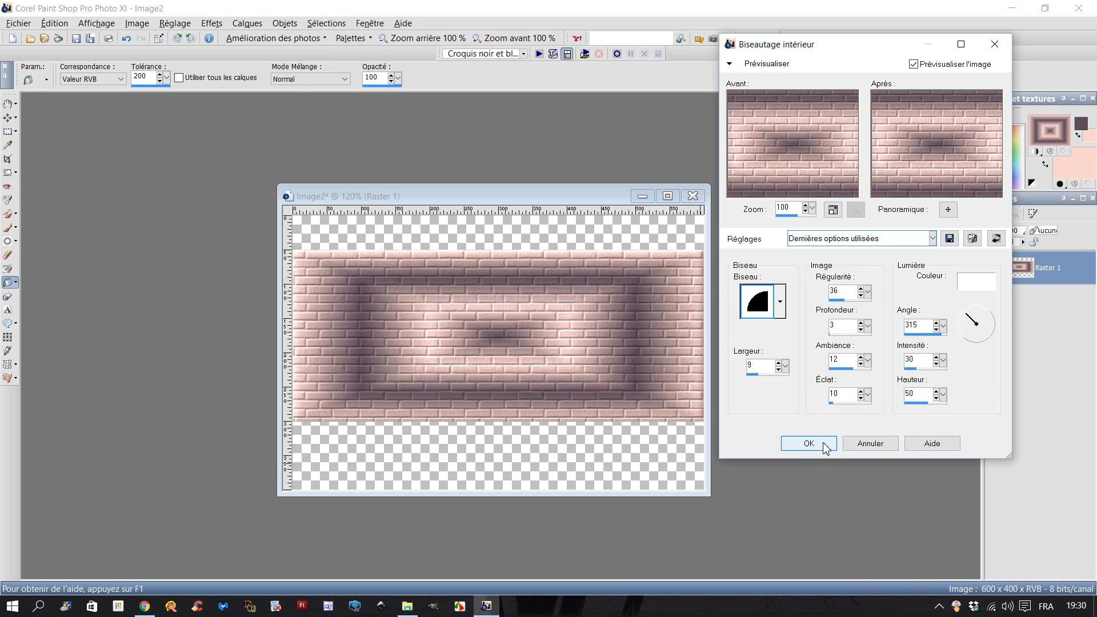
left_click(932, 238)
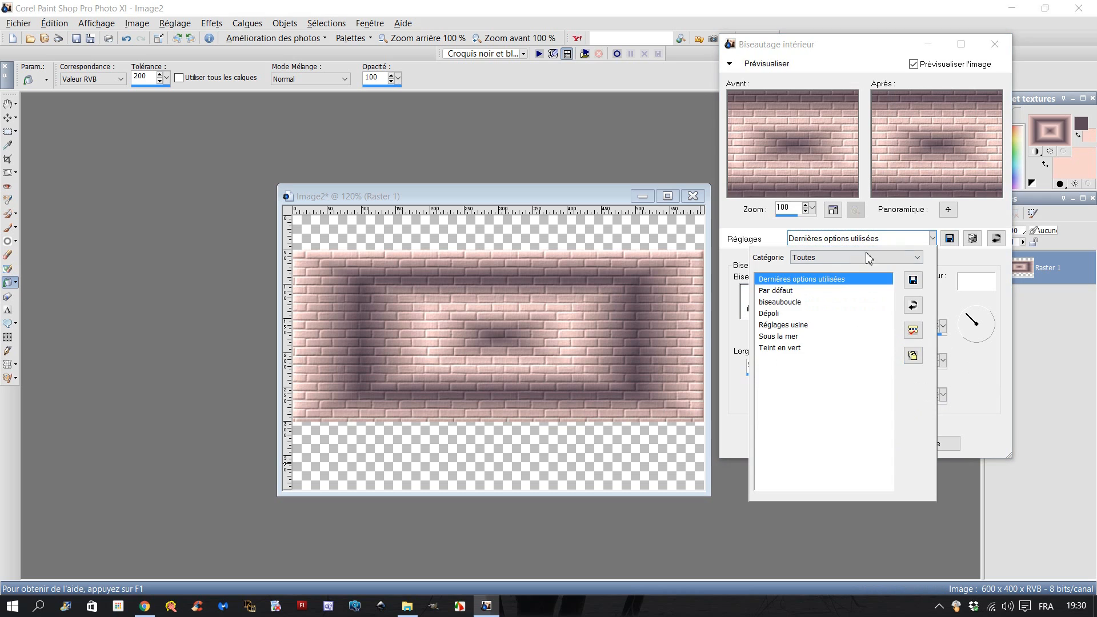
left_click(818, 309)
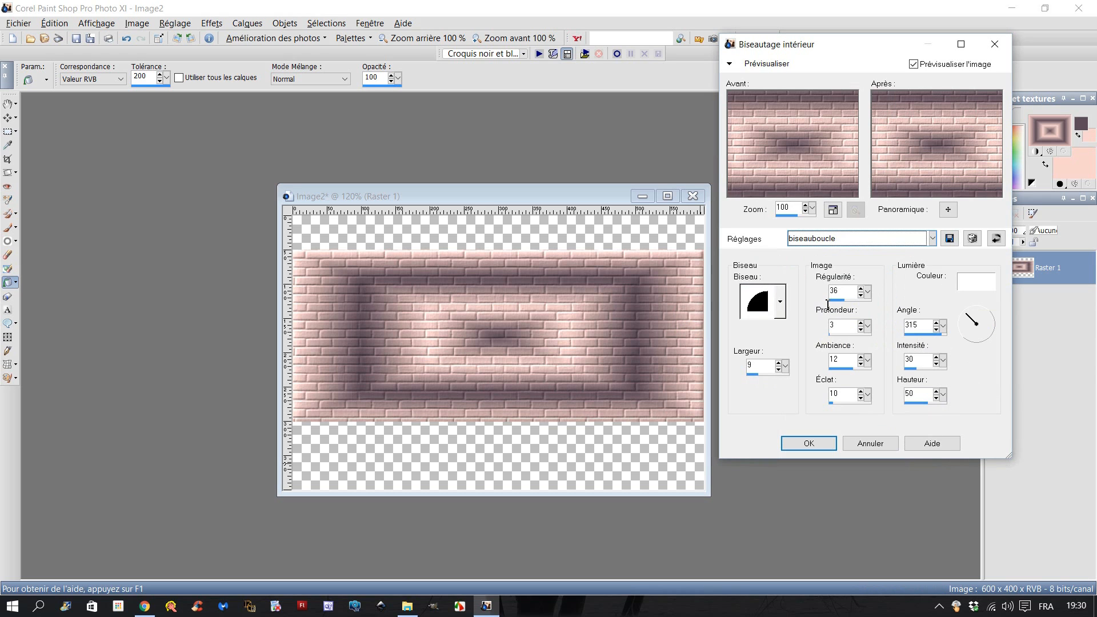
left_click(804, 444)
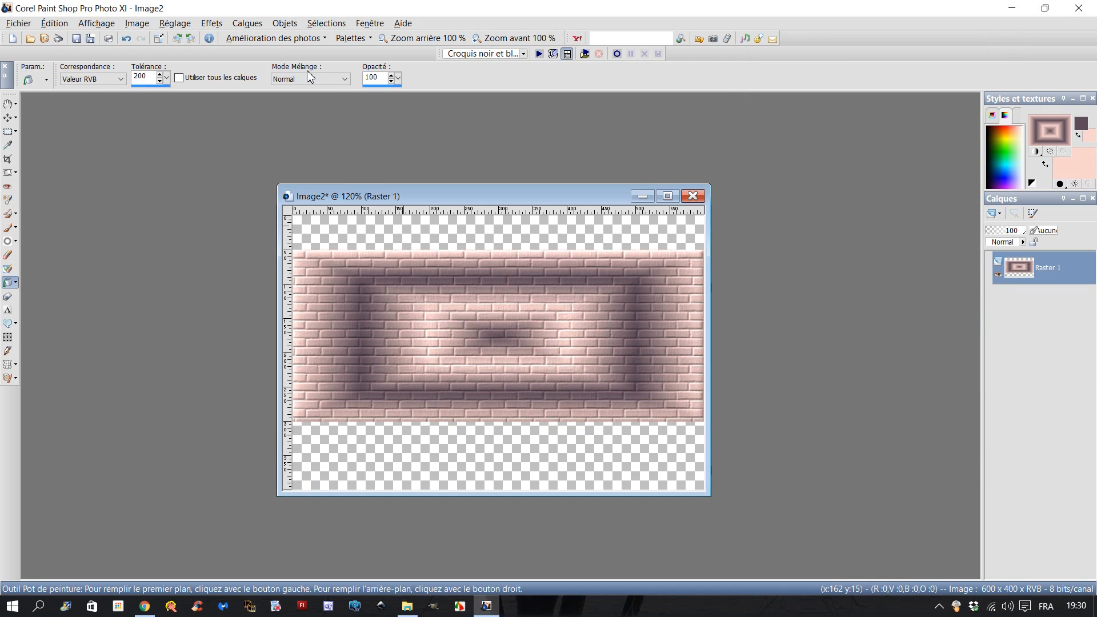
Add a black drop shadow to the band with vertical offset -4, horizontal offset -3, opacity 75 and blur 10.
left_click(212, 23)
mouse_move(320, 54)
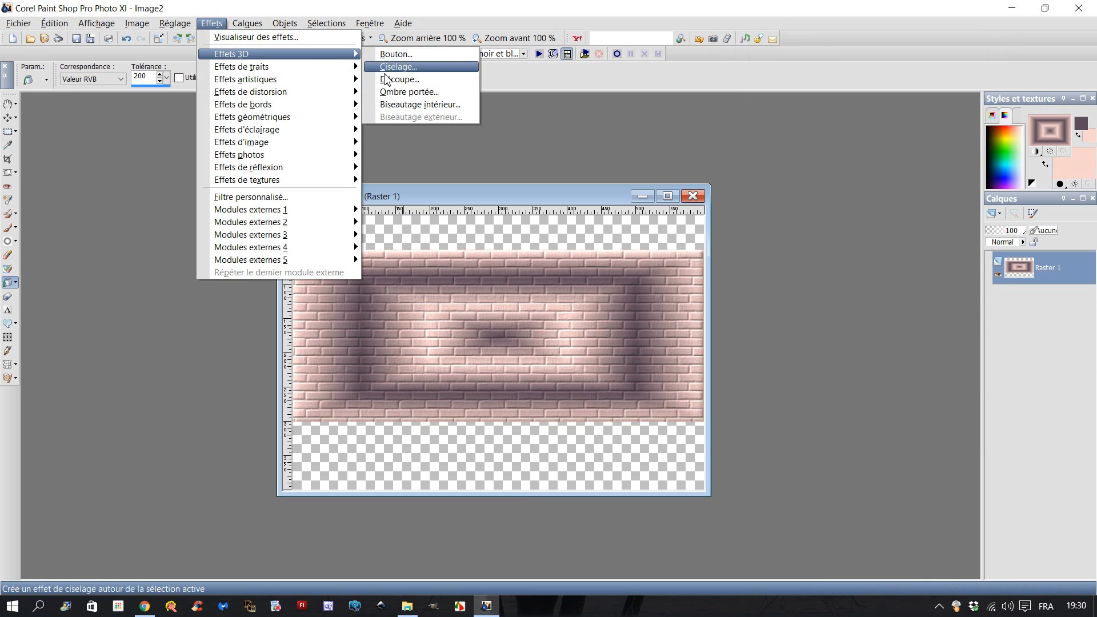
left_click(393, 91)
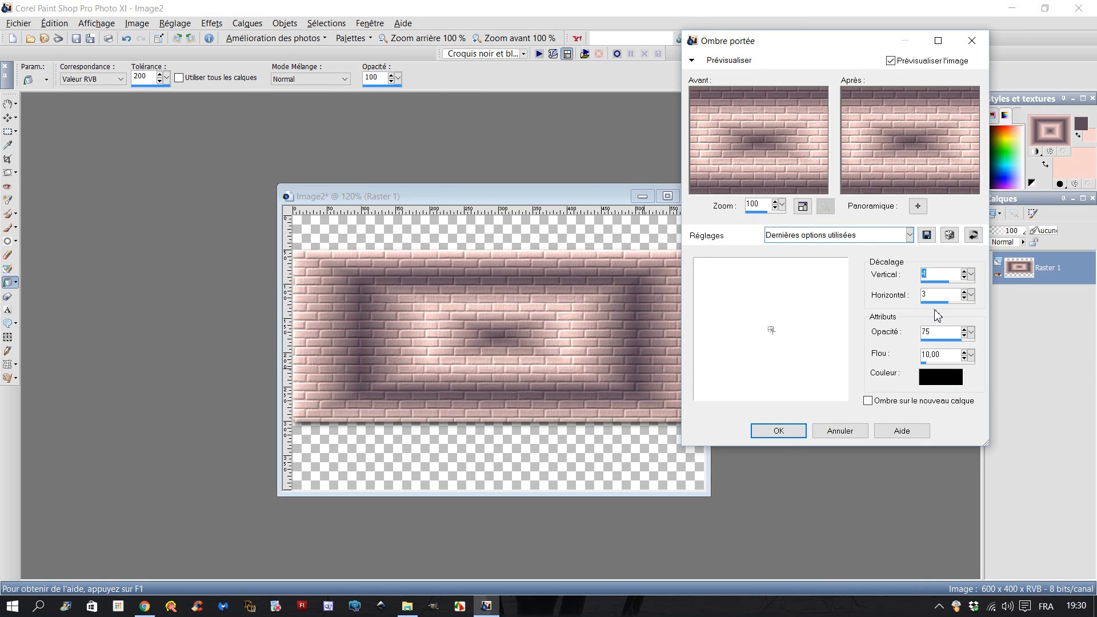
left_click(927, 275)
type("-")
left_click(926, 295)
type("-")
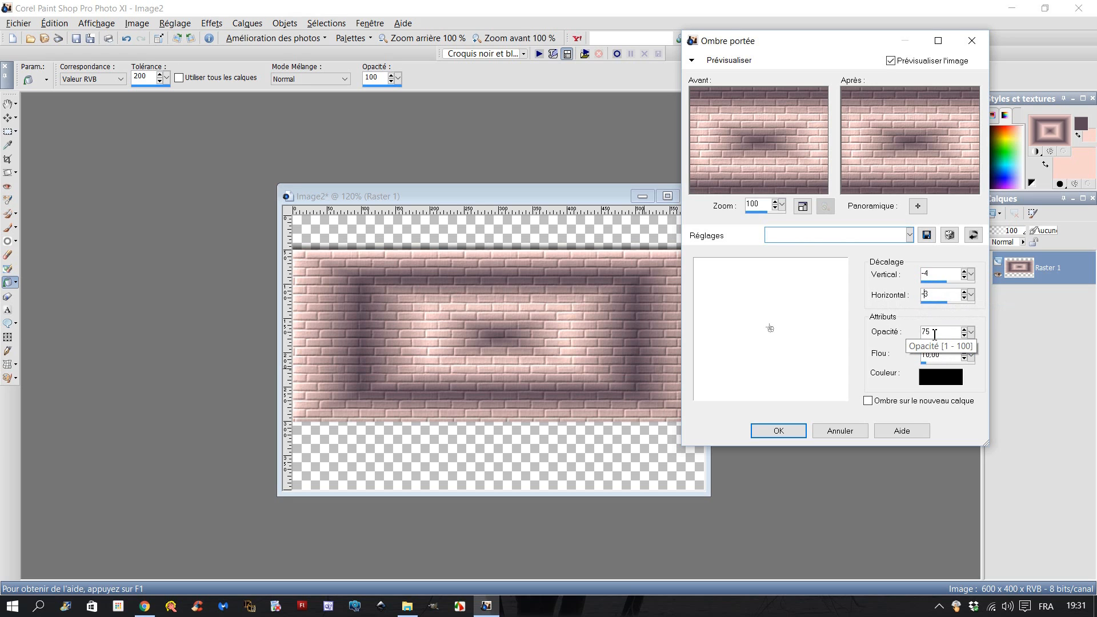
left_click(773, 434)
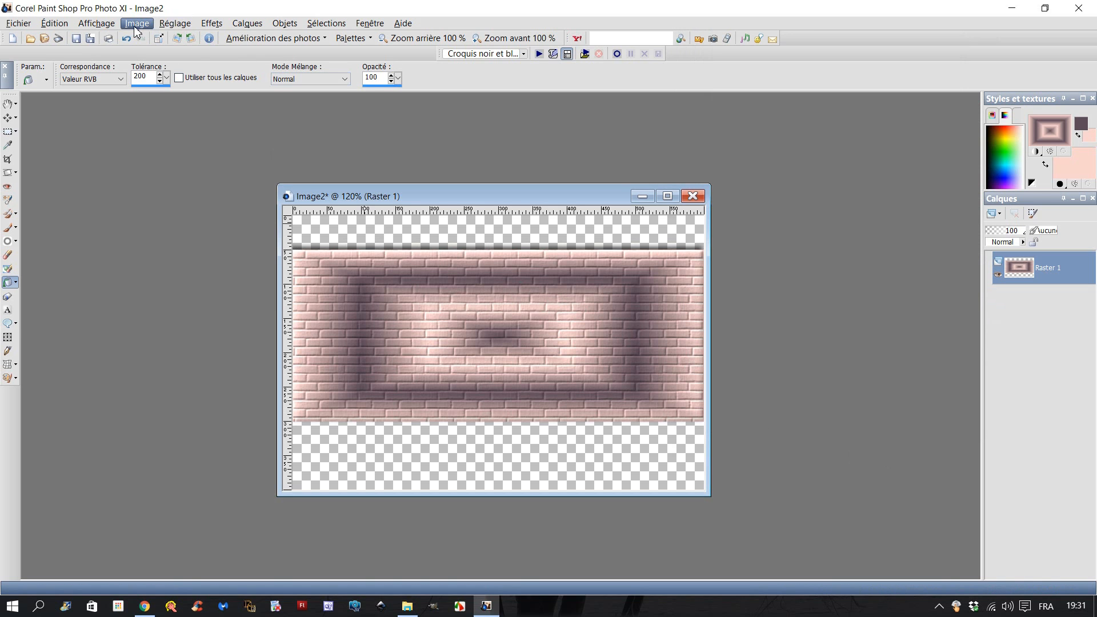
Offset the brick band with custom values of 0 horizontal and -100 vertical, using the Transparent edge mode.
left_click(217, 25)
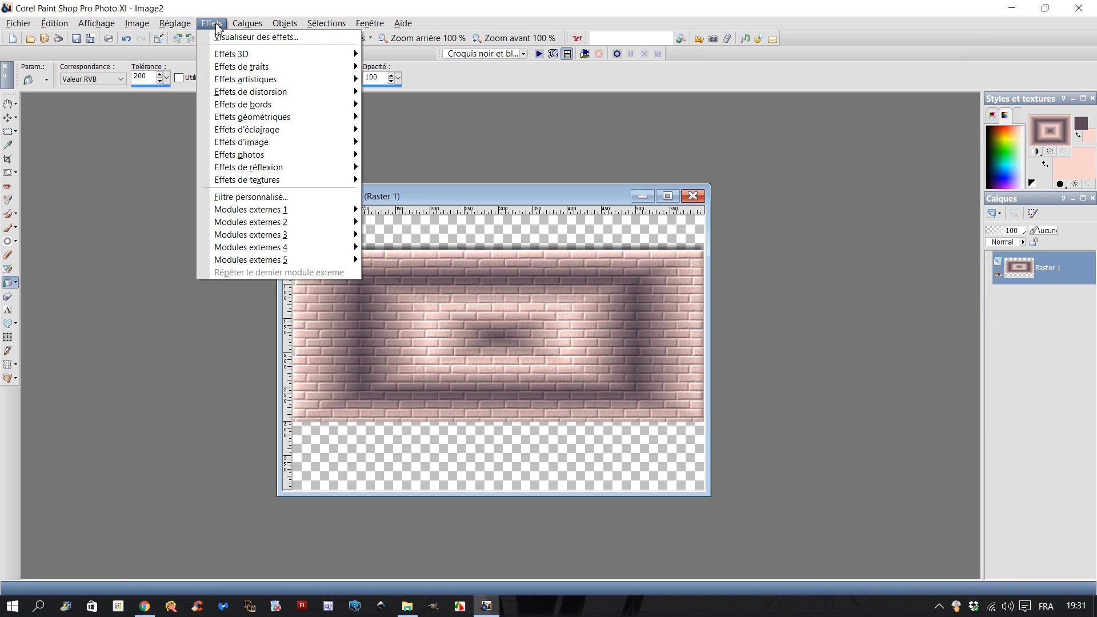
mouse_move(256, 146)
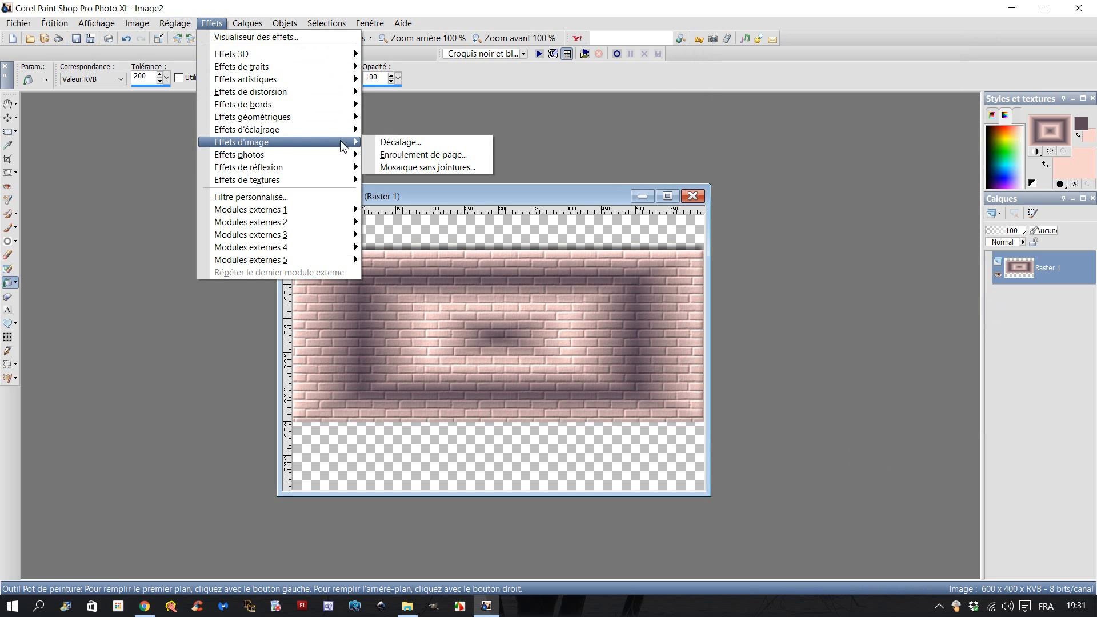
left_click(391, 148)
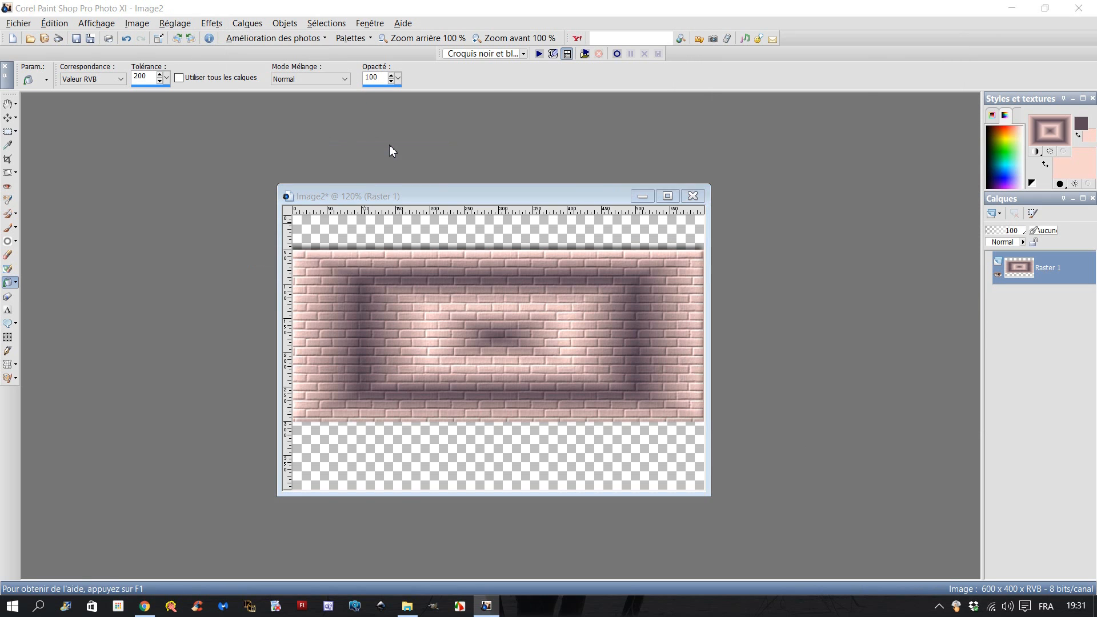
left_click(609, 346)
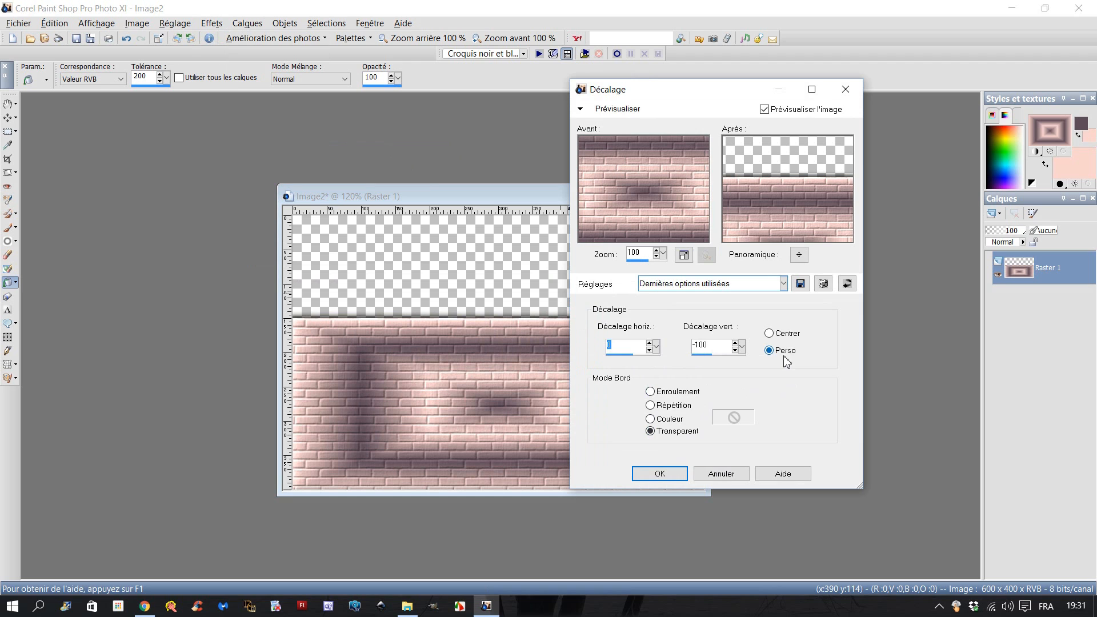
left_click_drag(711, 92, 832, 66)
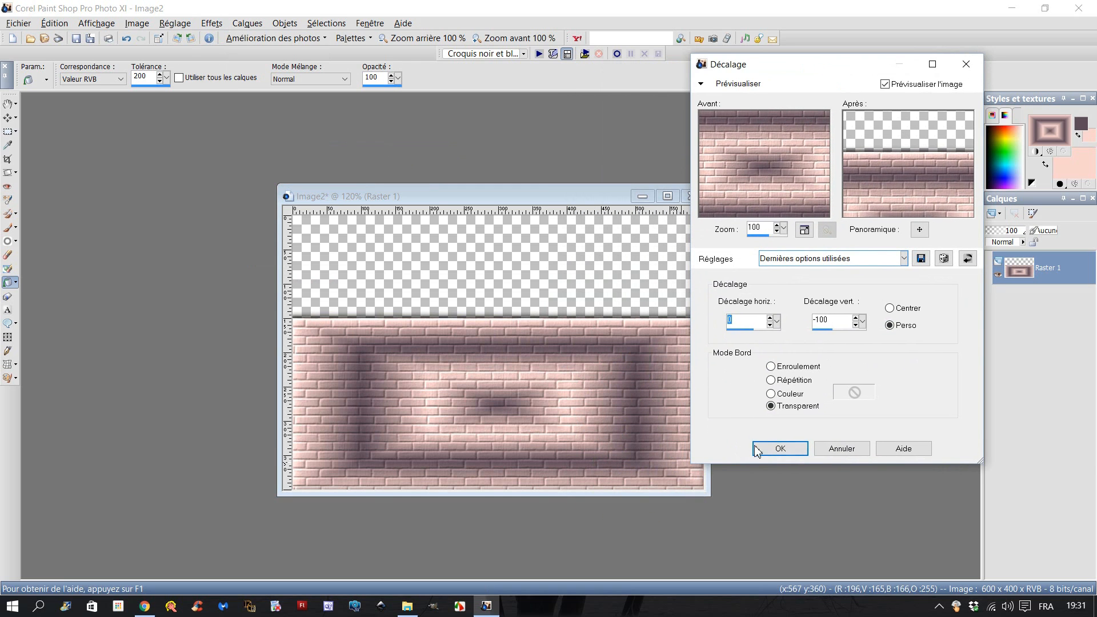
left_click(779, 450)
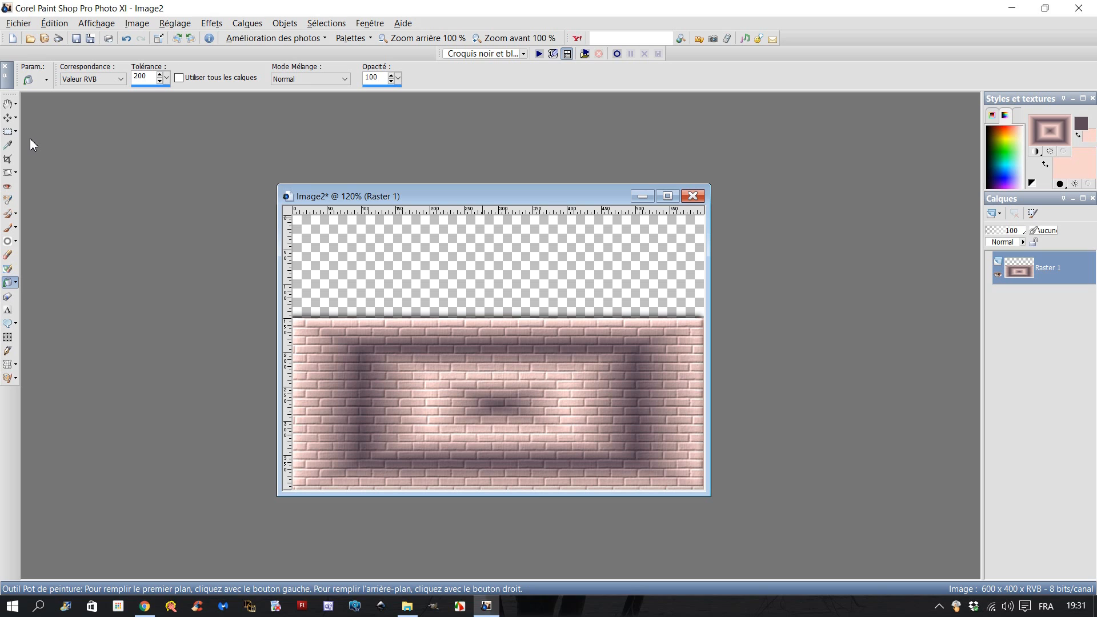
Duplicate the Raster 1 layer and apply the Kaleidoscope effect to the copy with 10 petals and Reflet edge mode.
right_click(1041, 278)
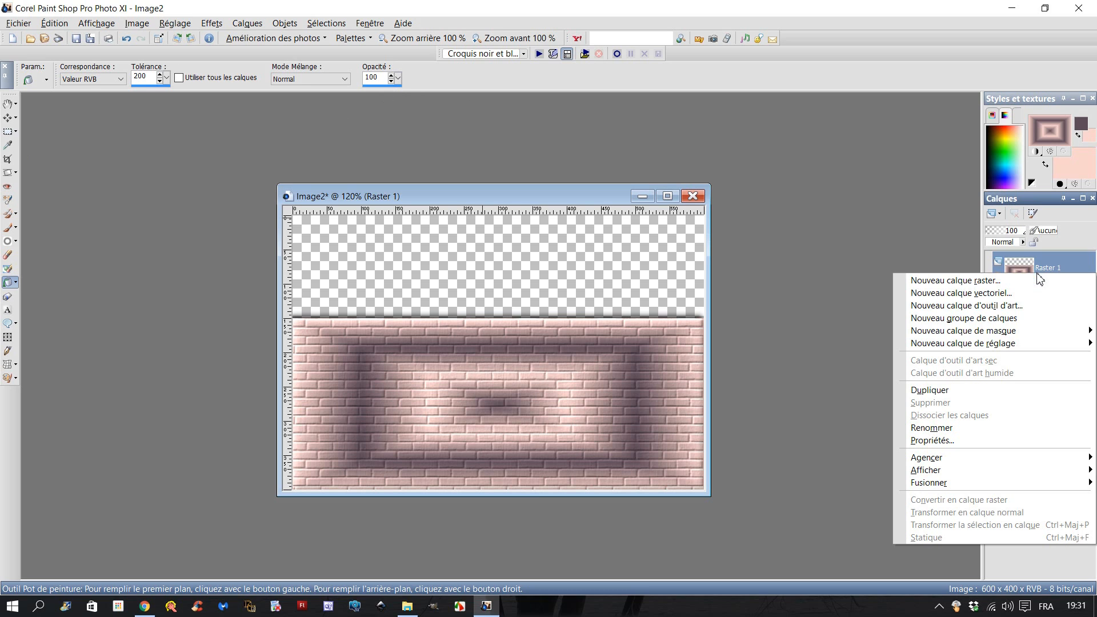
left_click(972, 393)
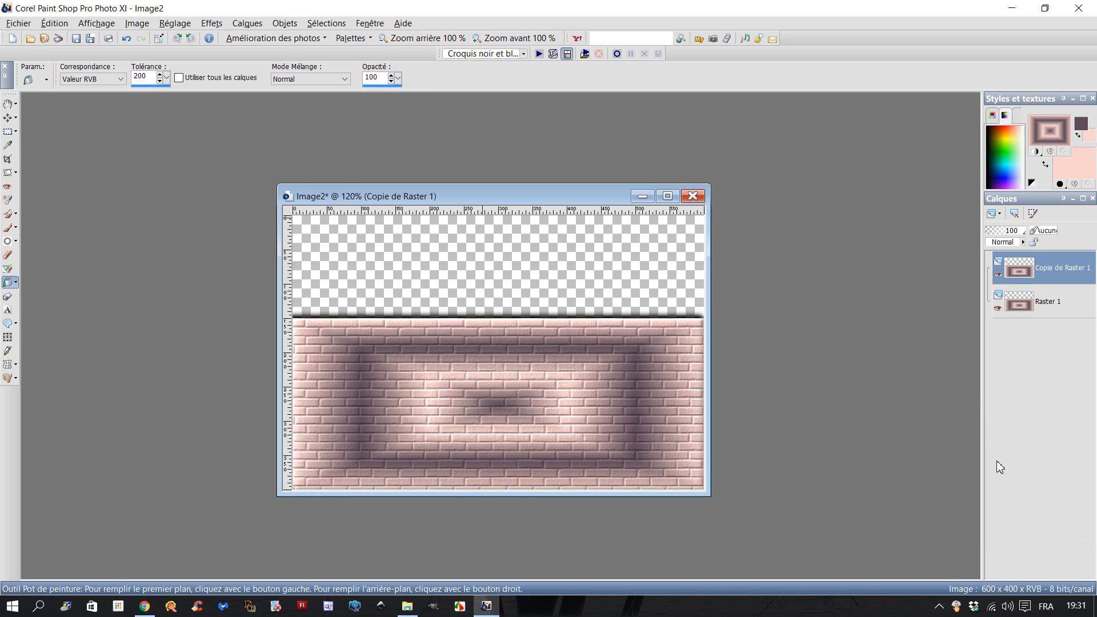
left_click(218, 26)
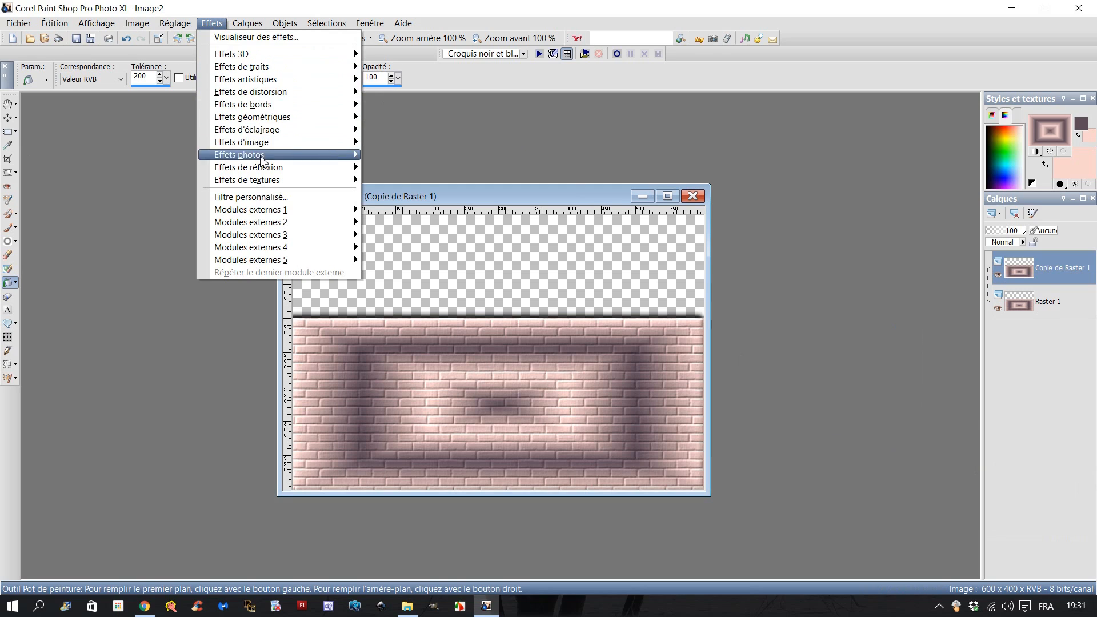
mouse_move(261, 169)
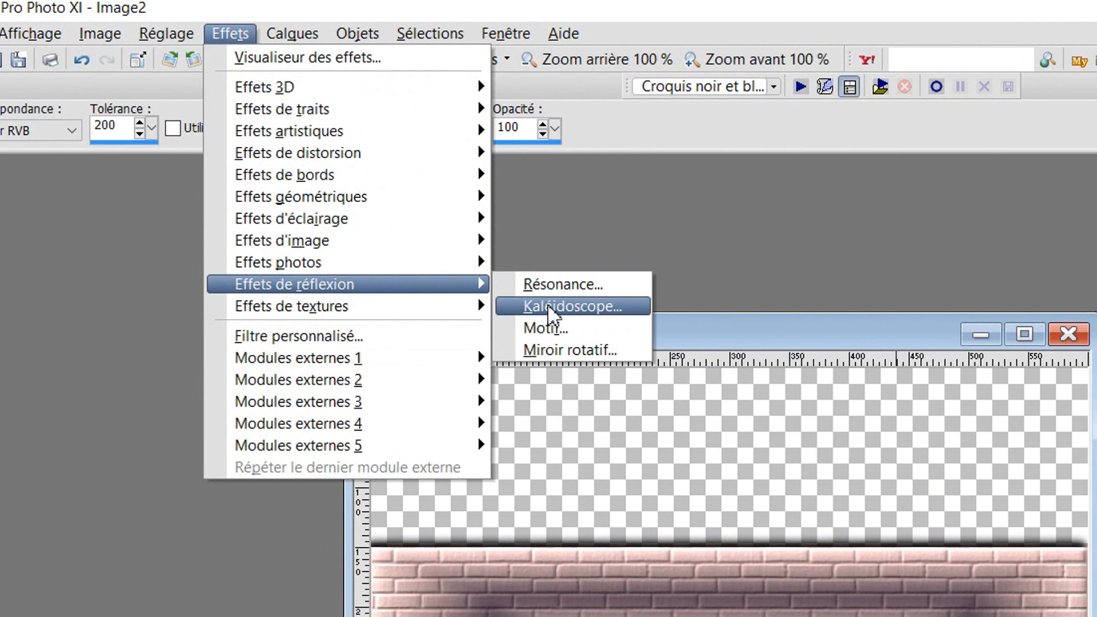
left_click(549, 312)
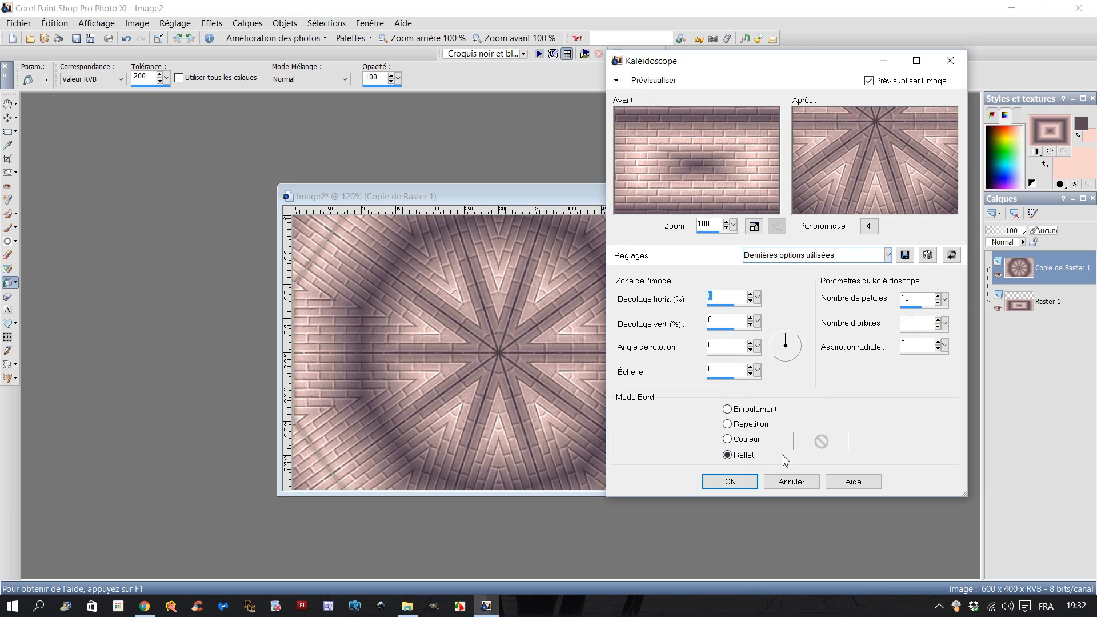
left_click(746, 482)
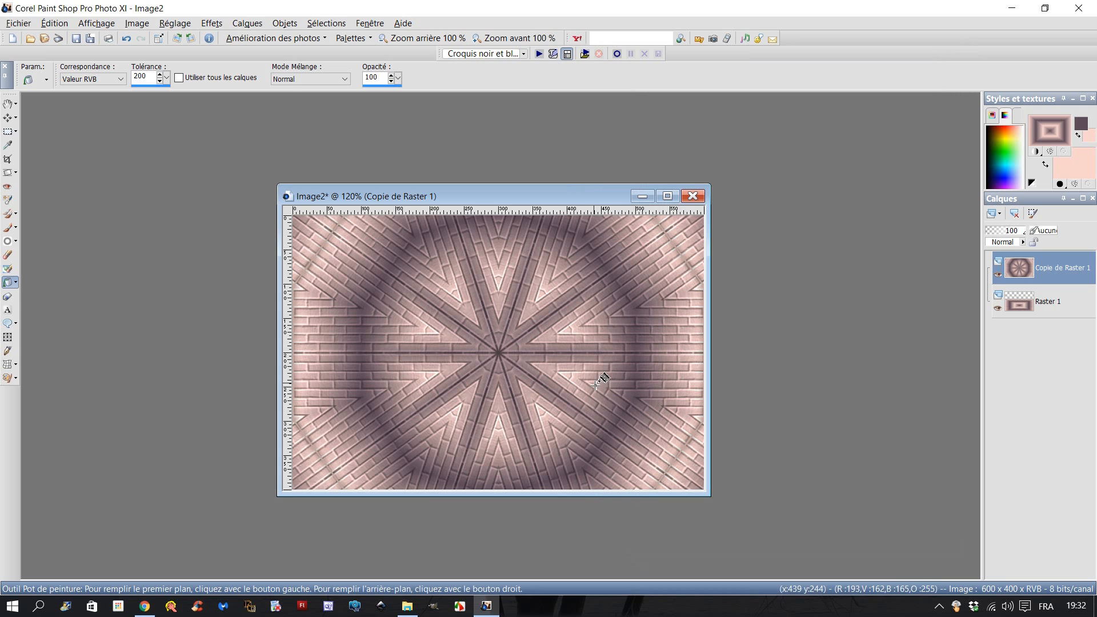
Clarify the kaleidoscope copy with an effect intensity of 2.0 and move its layer below Raster 1.
left_click(172, 25)
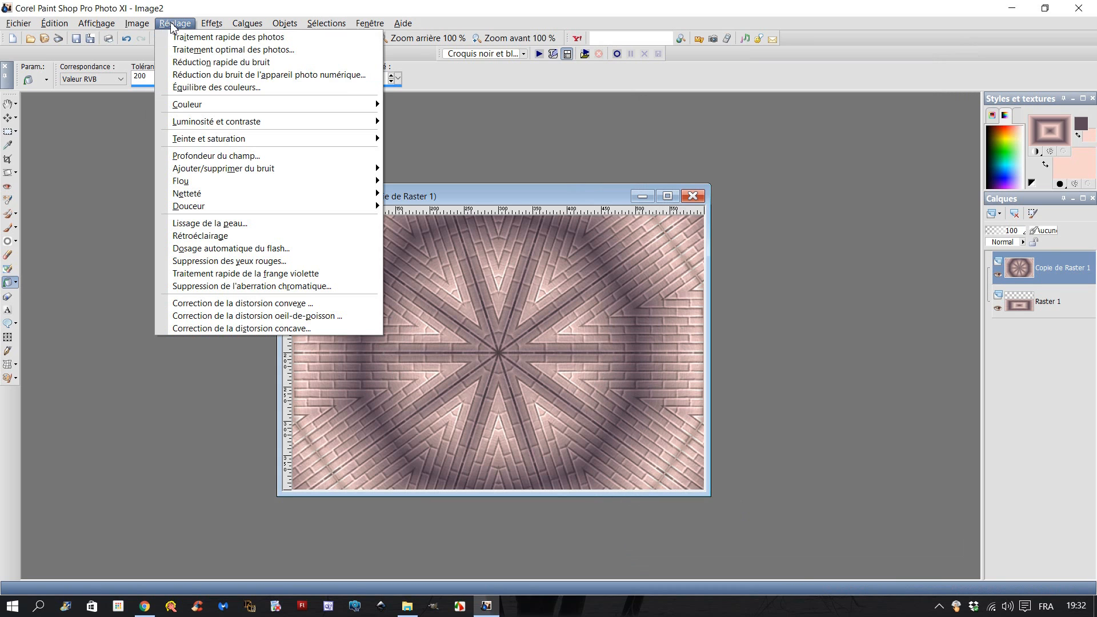
mouse_move(193, 129)
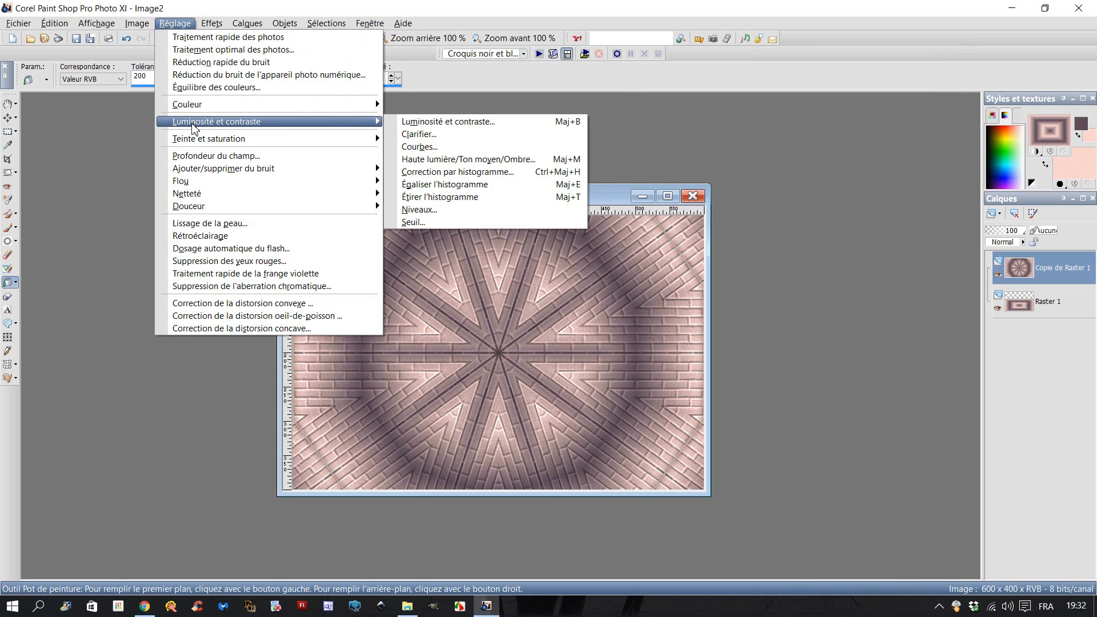
left_click(420, 135)
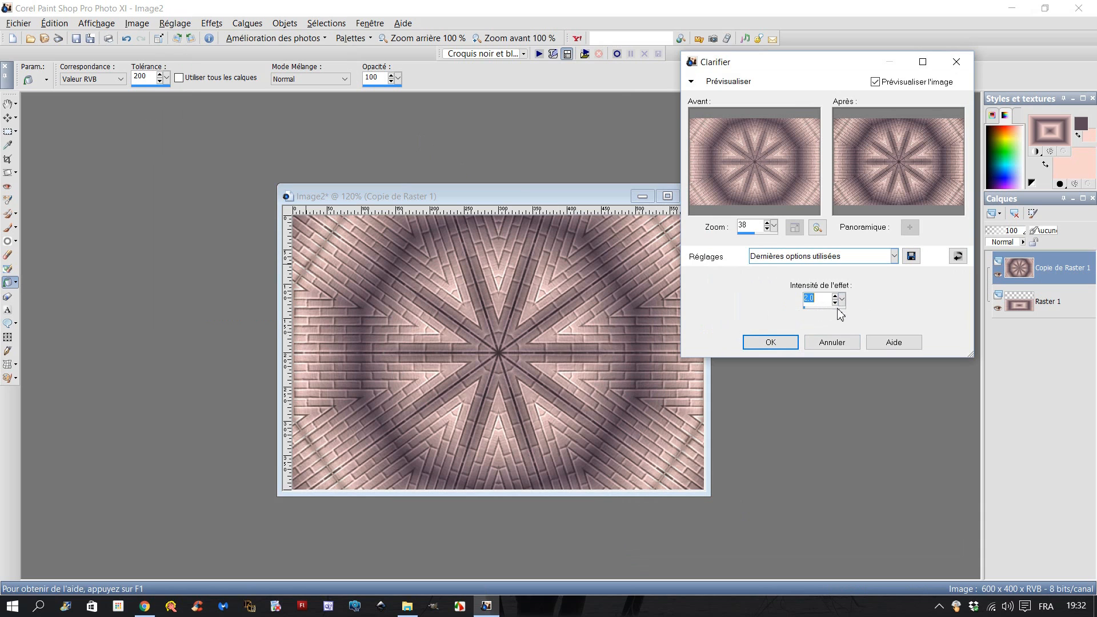
left_click(782, 342)
left_click_drag(1060, 268, 1053, 313)
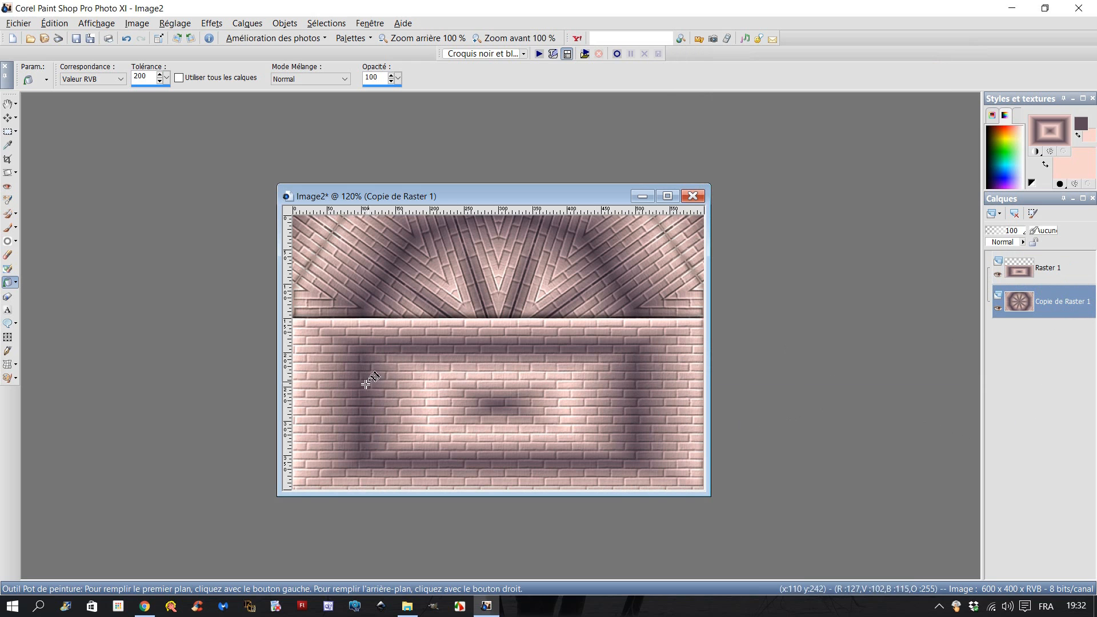
Cut a rectangular opening of about 369 x 140 pixels in the centre of Raster 1's brick band and remove the selection.
scroll(483, 370, "up", 1)
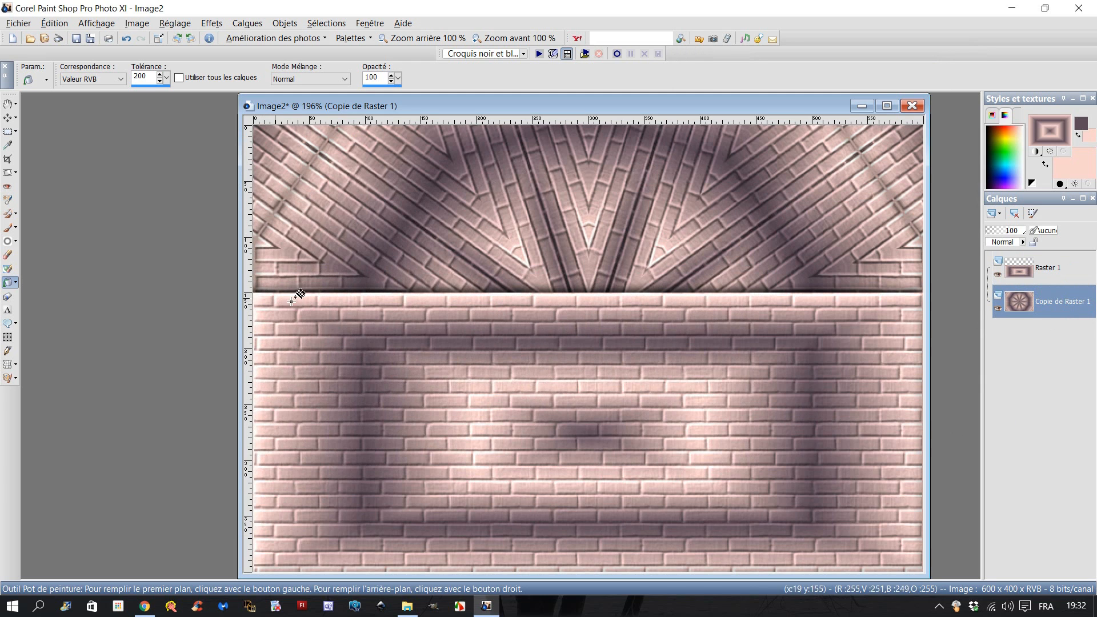
left_click(386, 355)
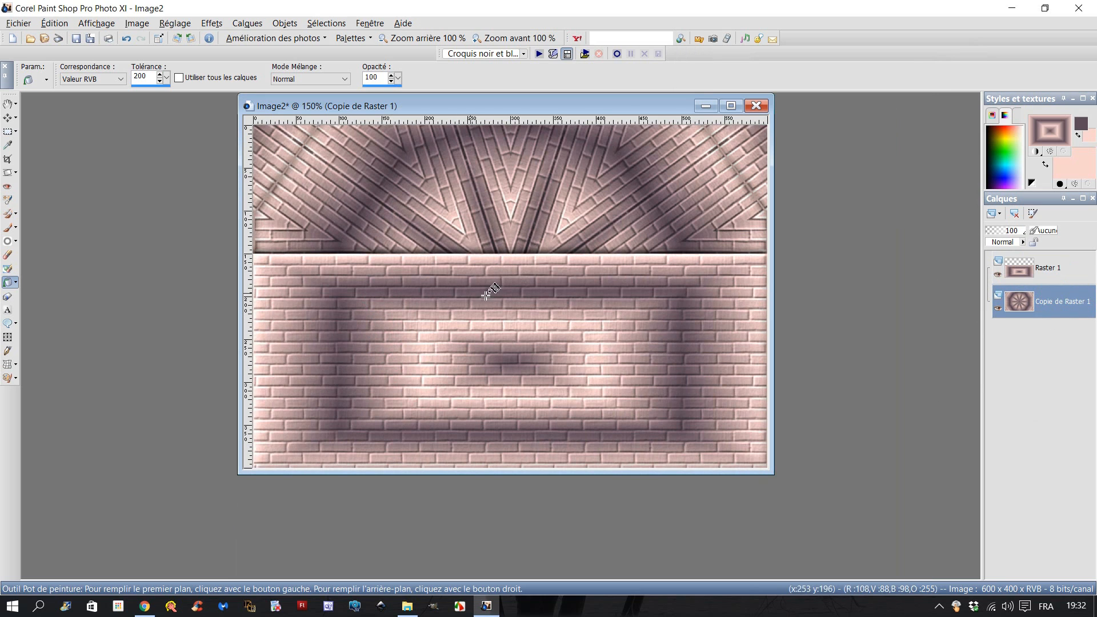
left_click(8, 131)
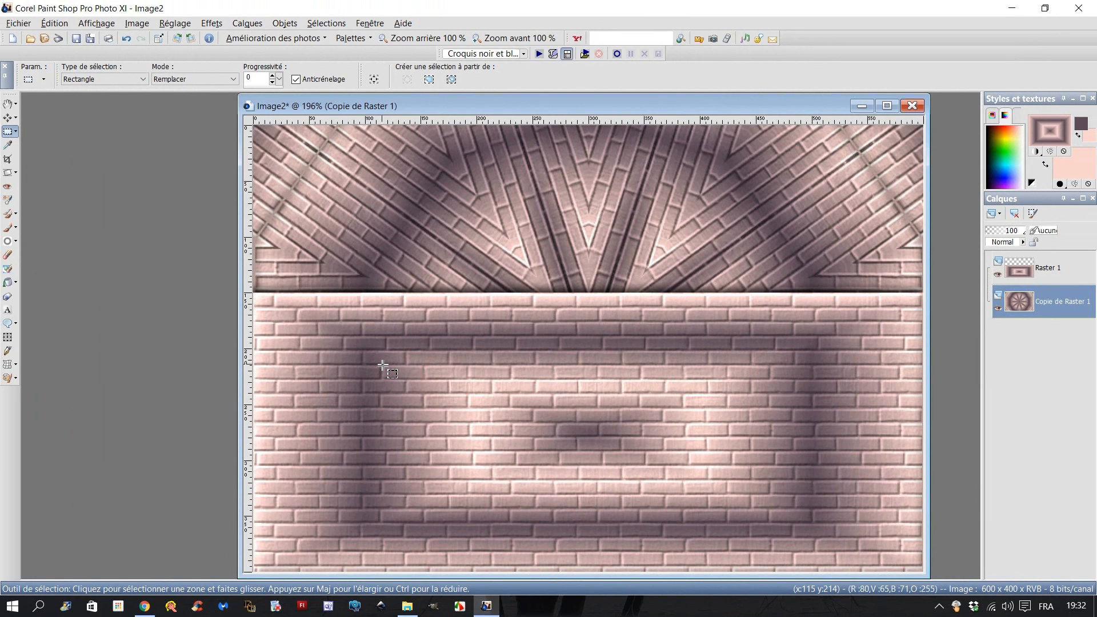
left_click_drag(383, 364, 796, 521)
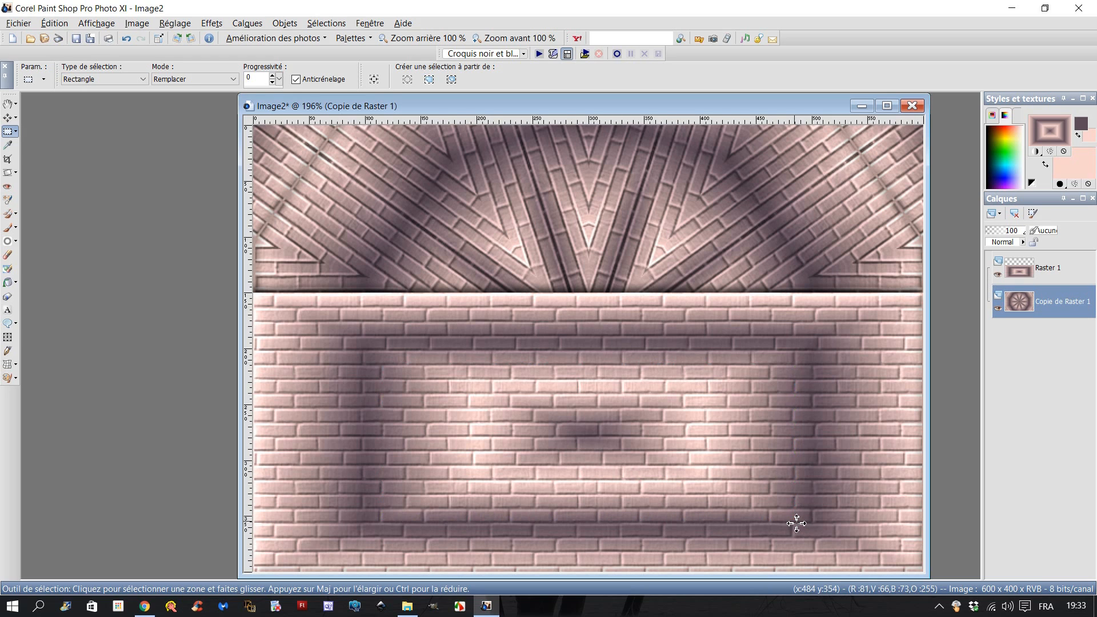
left_click(1067, 280)
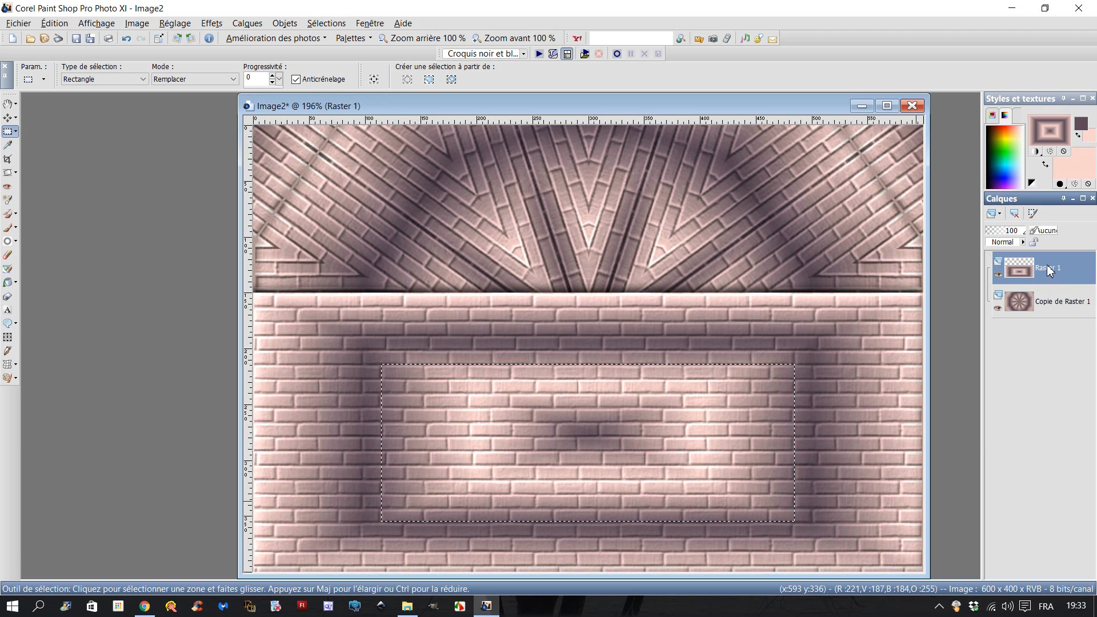
key("ctrl+shift+l")
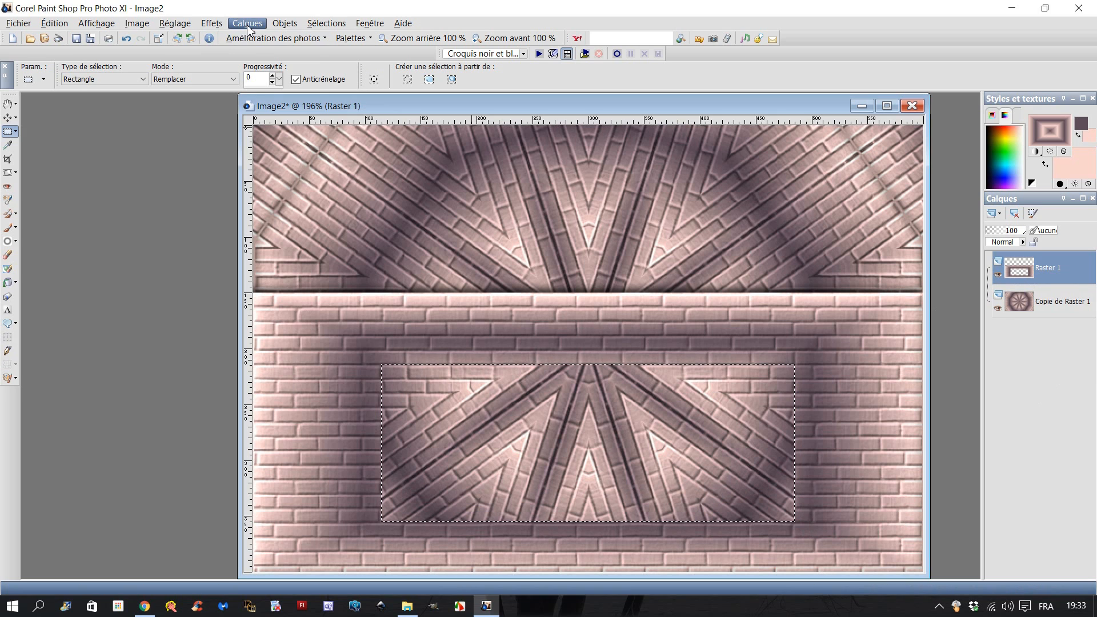
left_click(327, 23)
left_click(352, 50)
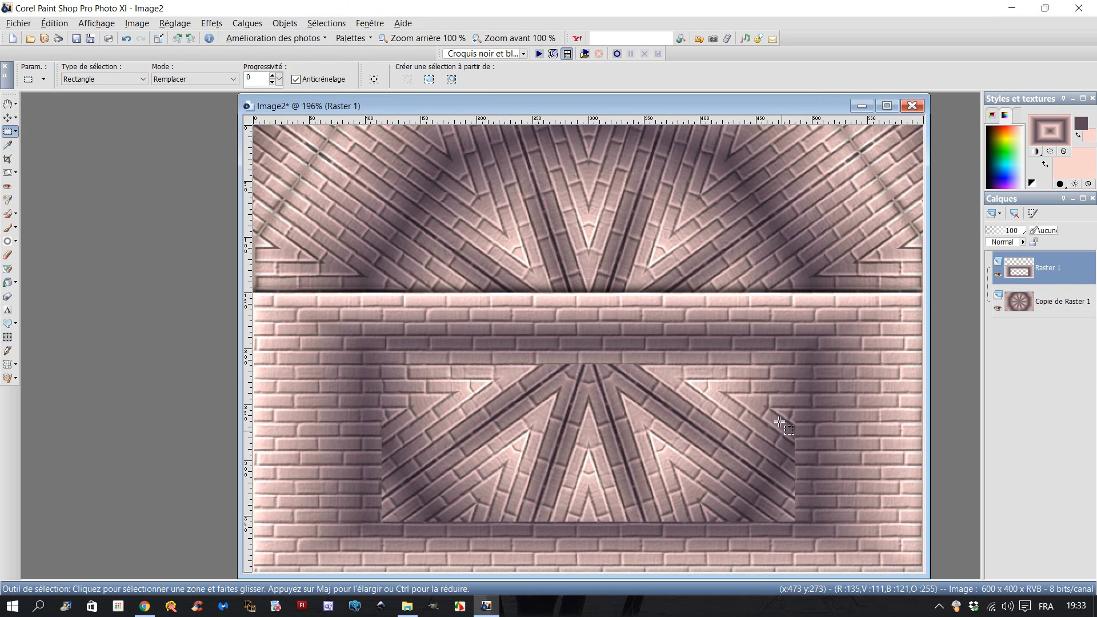
scroll(665, 413, "down", 1)
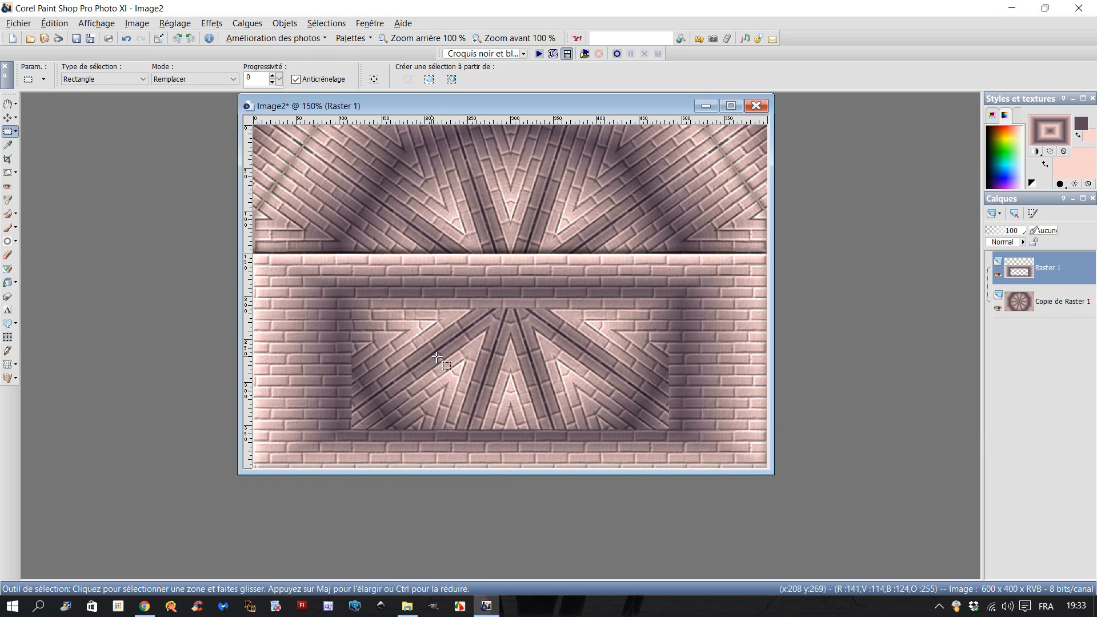
Set up the darkening brush (Assombrir) with the +Arrondi 10 tip.
left_click(16, 244)
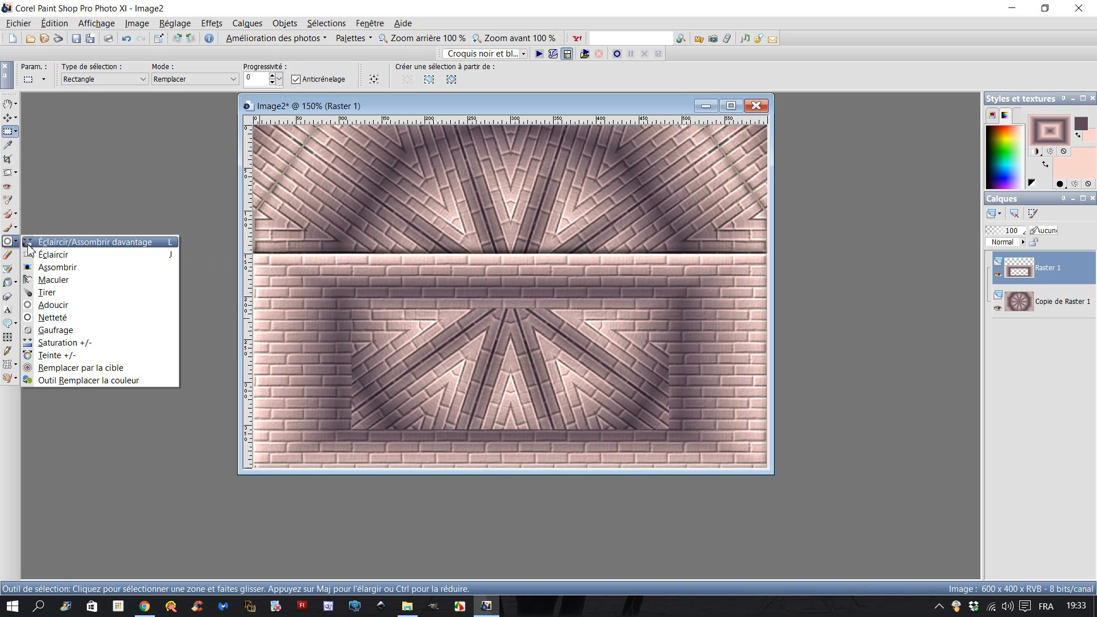
left_click(28, 244)
left_click(10, 242)
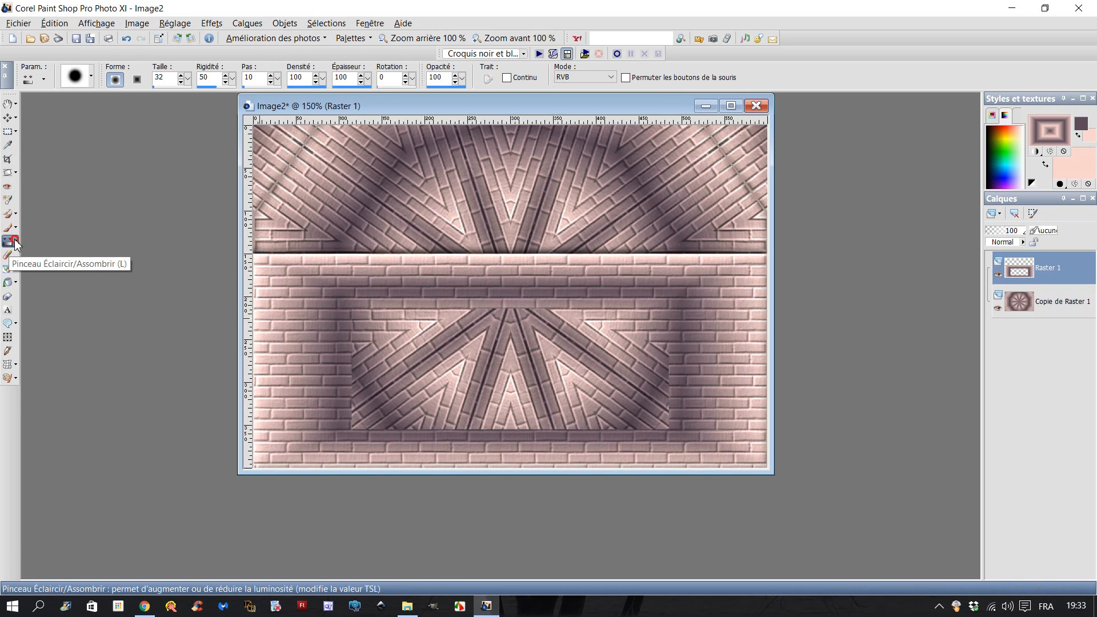
left_click(16, 244)
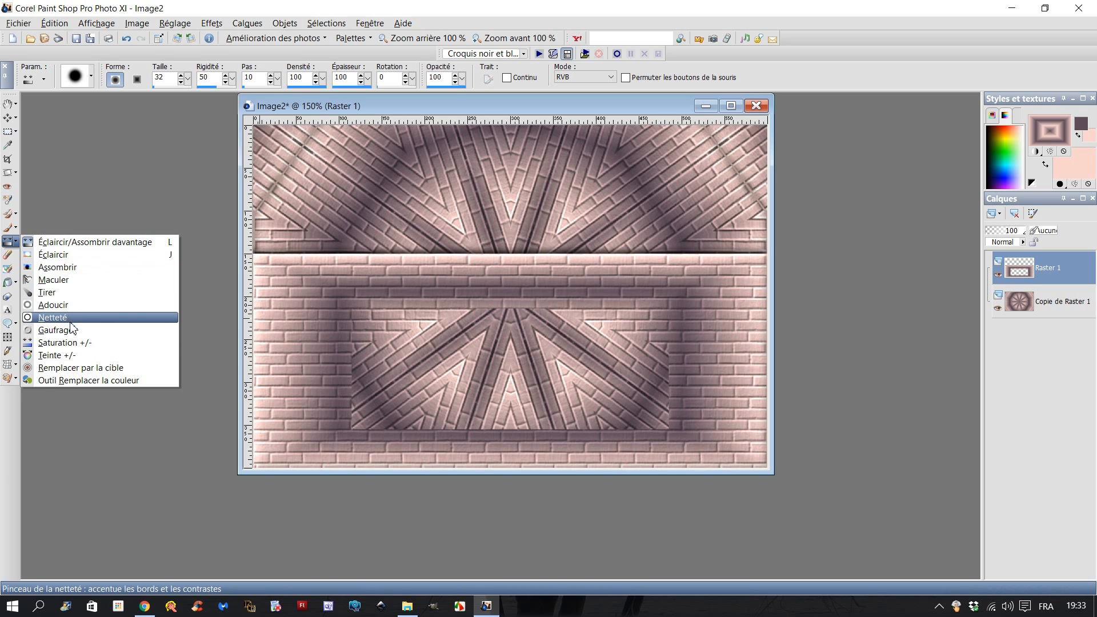
left_click(55, 268)
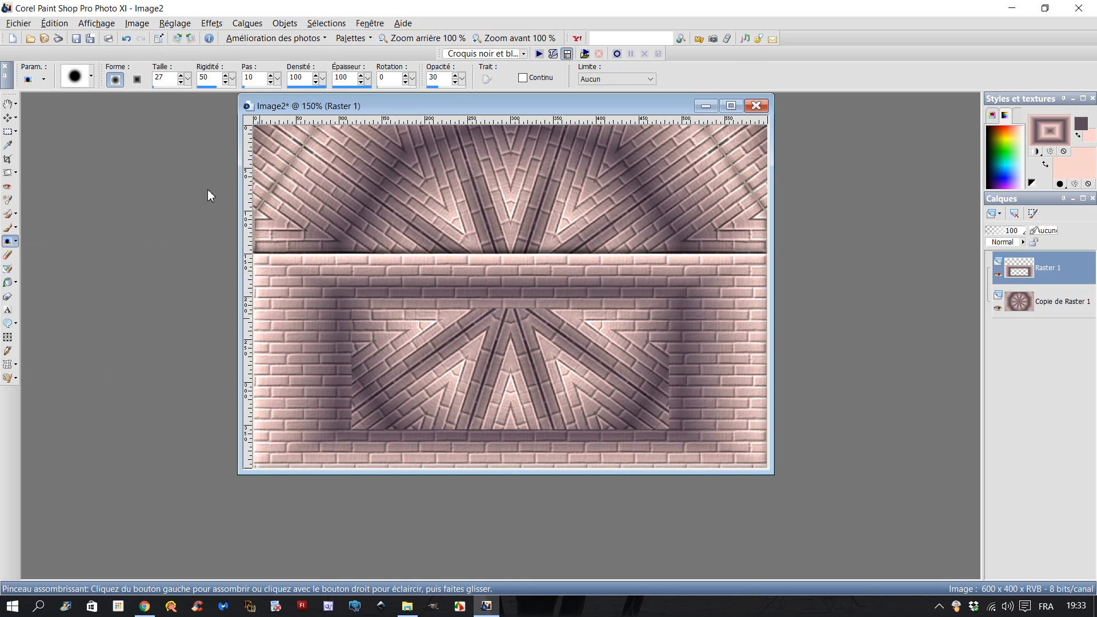
left_click(92, 78)
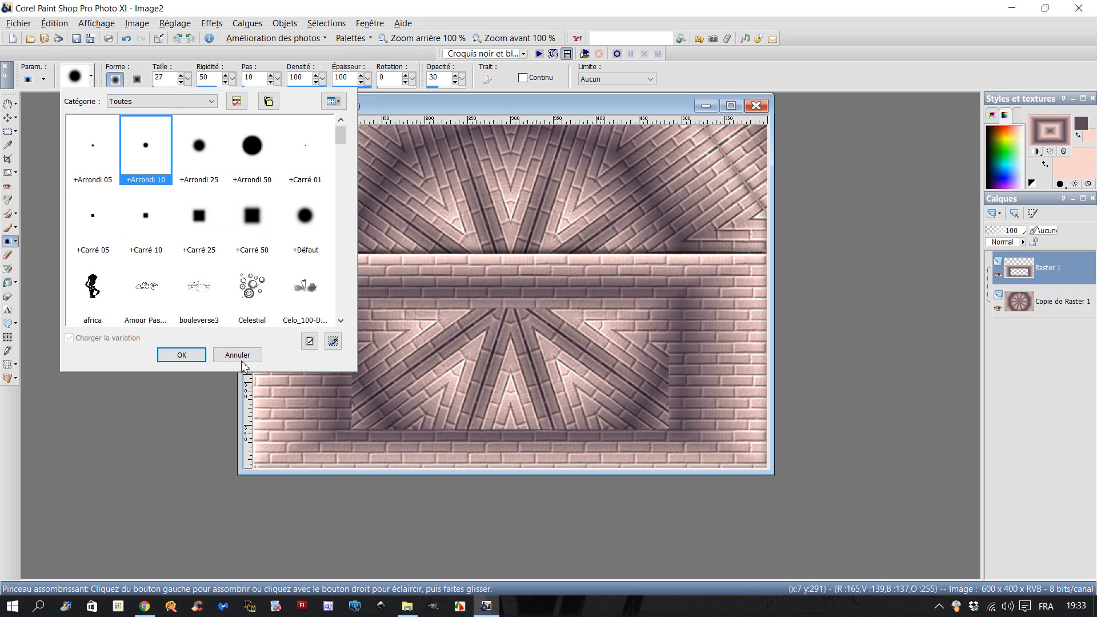
left_click(197, 355)
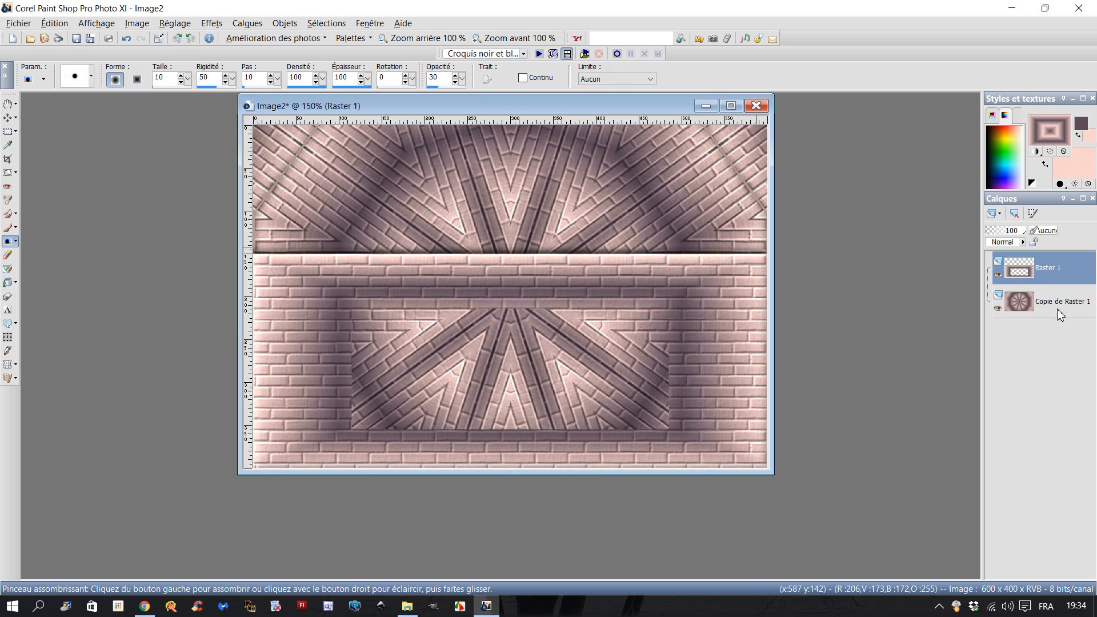
Darken the kaleidoscope copy along the top and side edges of the rectangular opening with the size 10 brush.
mouse_move(1056, 310)
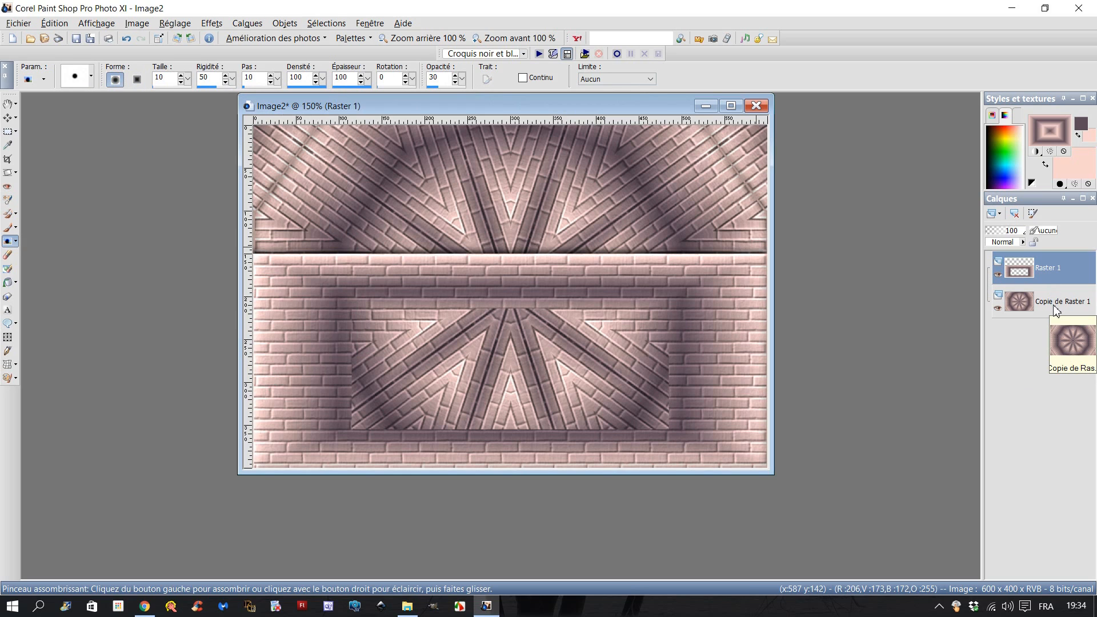
left_click(1056, 311)
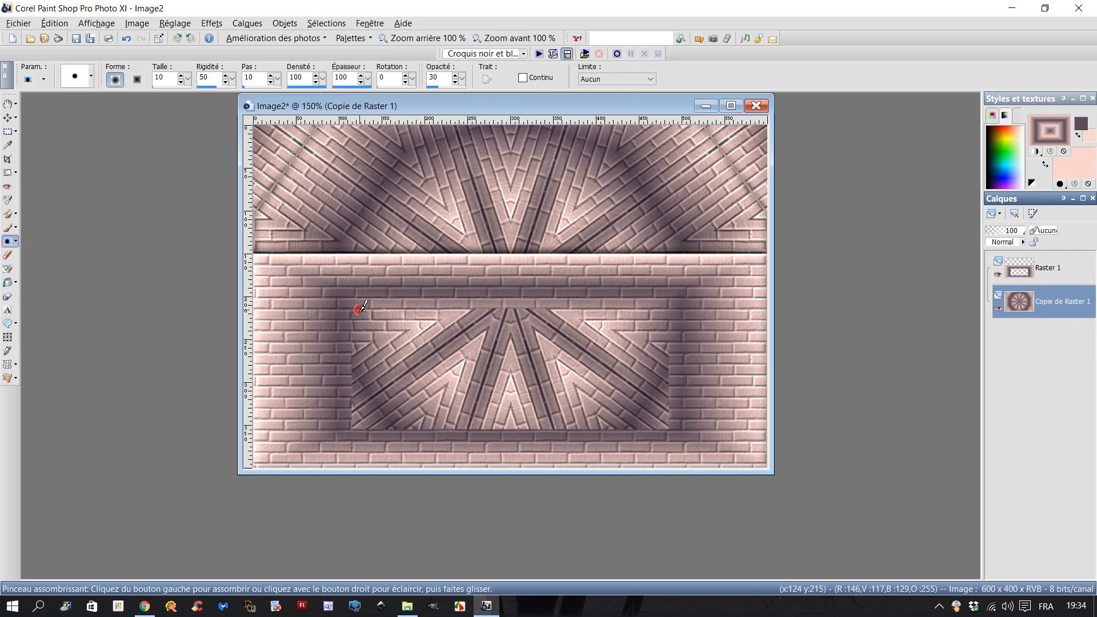
left_click_drag(405, 308, 437, 307)
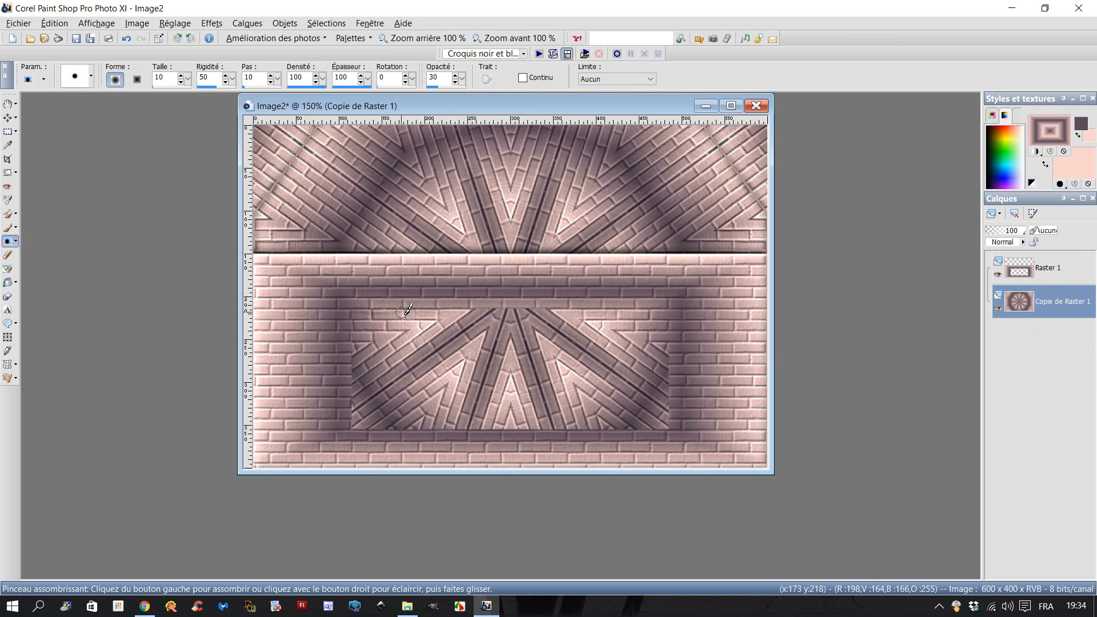
left_click_drag(359, 311, 415, 314)
mouse_move(496, 310)
left_mouse_down()
mouse_move(673, 315)
mouse_move(666, 427)
left_mouse_up()
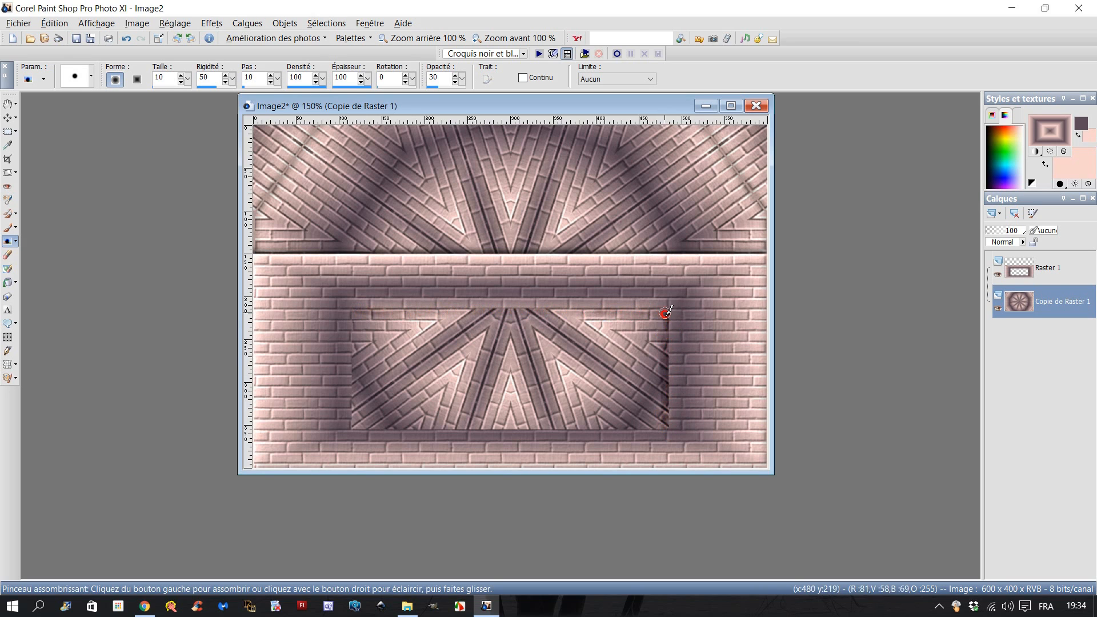
left_click_drag(665, 314, 625, 310)
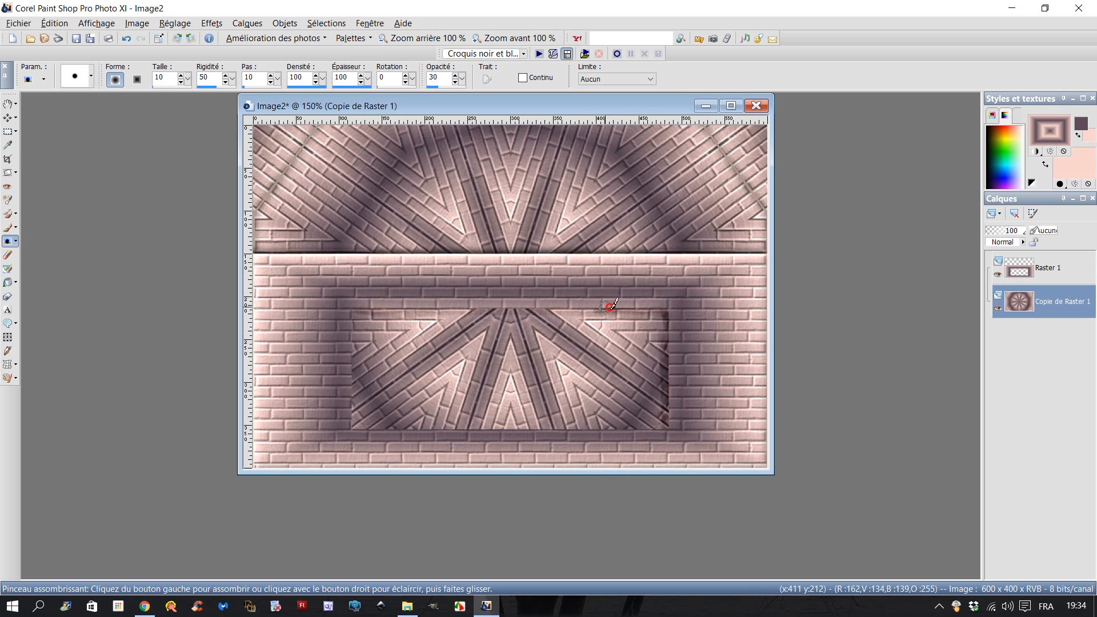
mouse_move(545, 309)
left_mouse_down()
mouse_move(355, 312)
mouse_move(353, 359)
mouse_move(365, 324)
mouse_move(358, 360)
mouse_move(355, 328)
mouse_move(363, 394)
left_mouse_up()
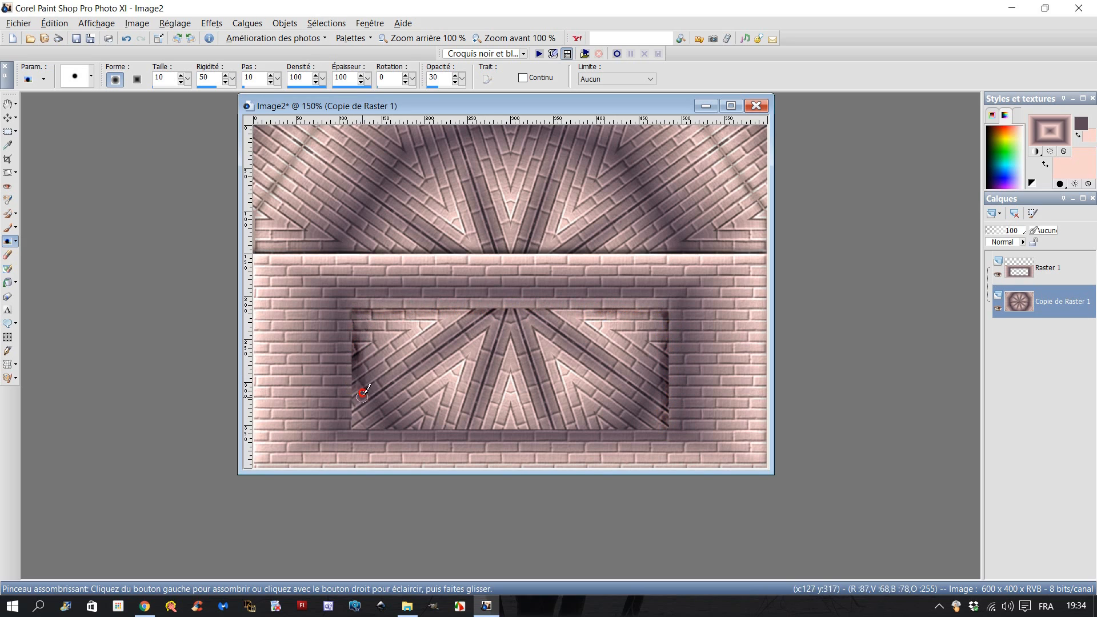
Enlarge the darkening brush to size 19 and deepen the shading around the inner edges of the opening.
left_click(180, 76)
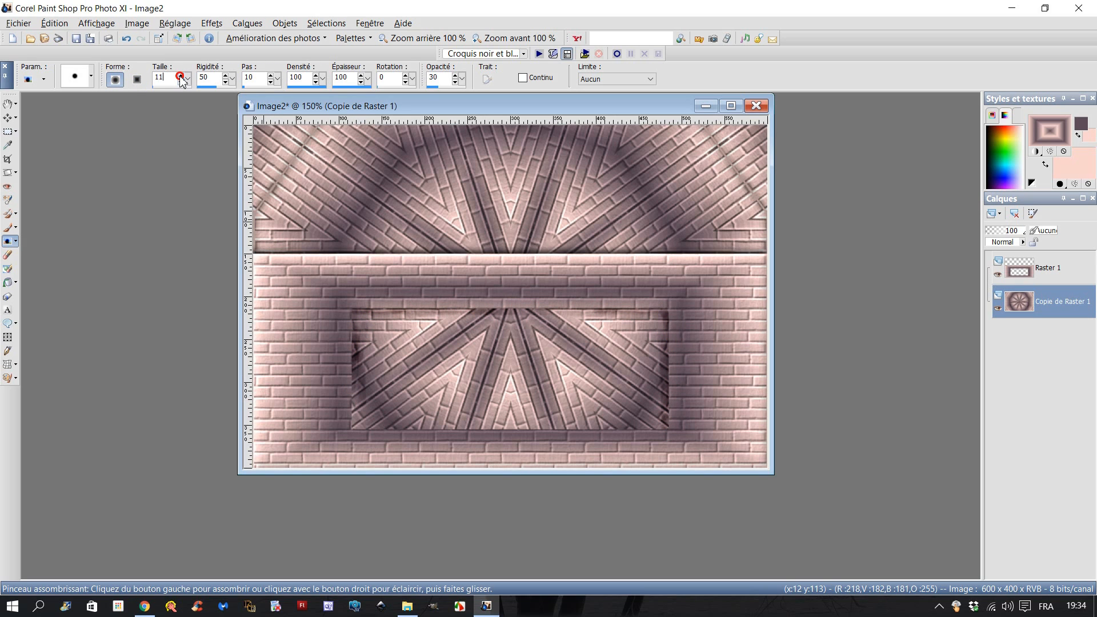
mouse_move(360, 311)
left_mouse_down()
mouse_move(344, 339)
mouse_move(347, 361)
mouse_move(360, 324)
mouse_move(354, 426)
mouse_move(459, 425)
left_mouse_up()
mouse_move(390, 421)
left_mouse_down()
mouse_move(669, 424)
mouse_move(667, 307)
mouse_move(355, 308)
mouse_move(360, 414)
mouse_move(409, 427)
mouse_move(559, 430)
mouse_move(652, 423)
mouse_move(669, 368)
mouse_move(665, 312)
mouse_move(351, 313)
mouse_move(366, 438)
mouse_move(633, 422)
left_mouse_up()
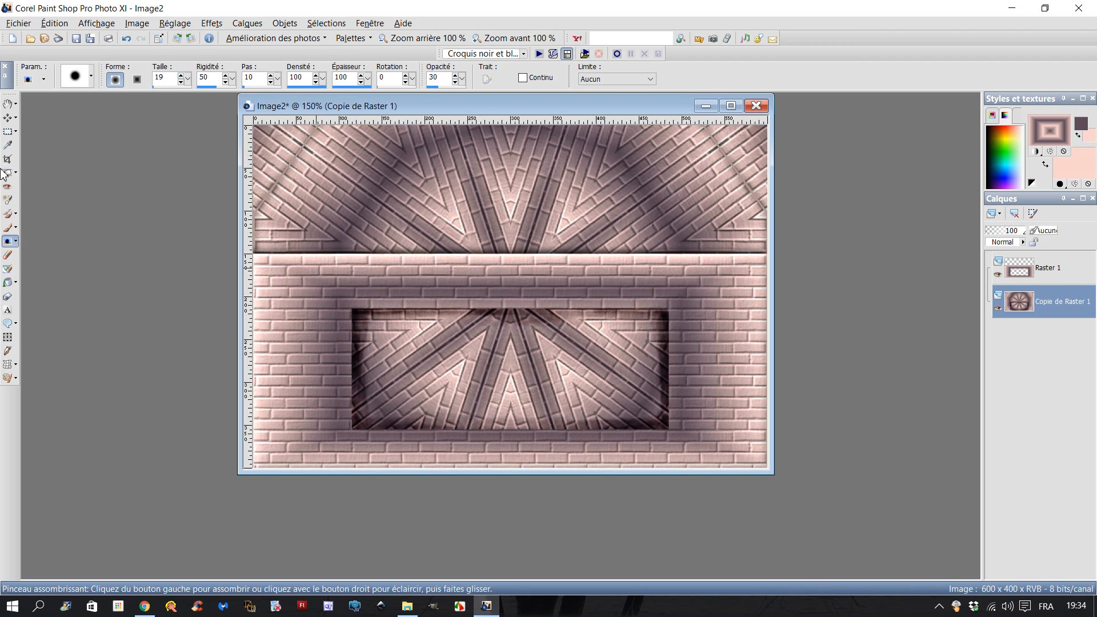
Soften the darkened shading around the opening's inner edges with the Adoucir brush at size 32 and opacity 100.
left_click(14, 241)
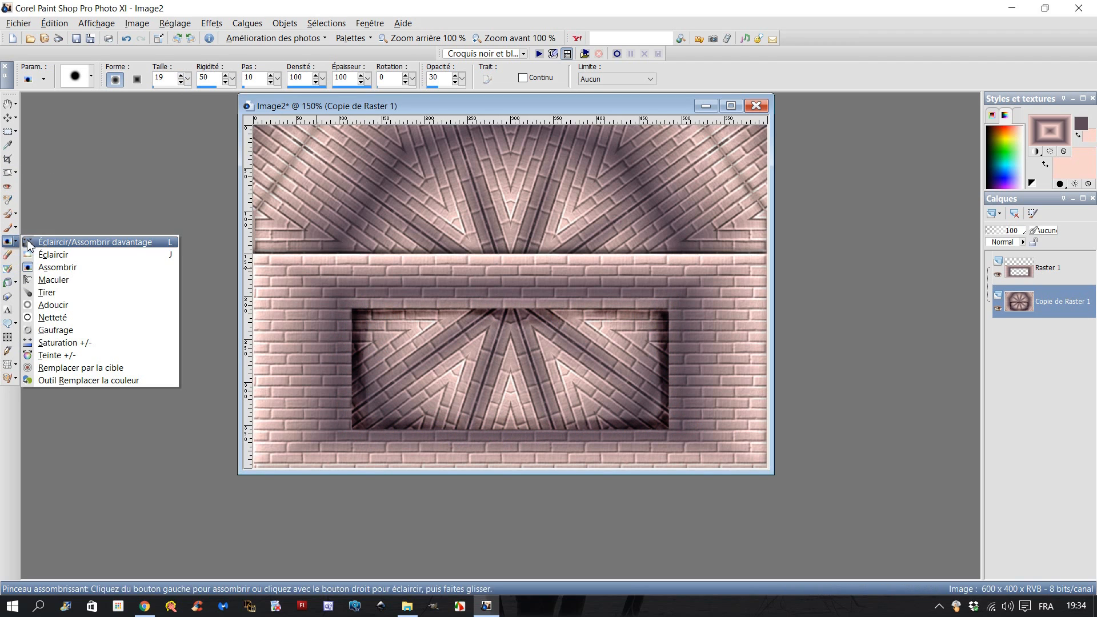
left_click(55, 305)
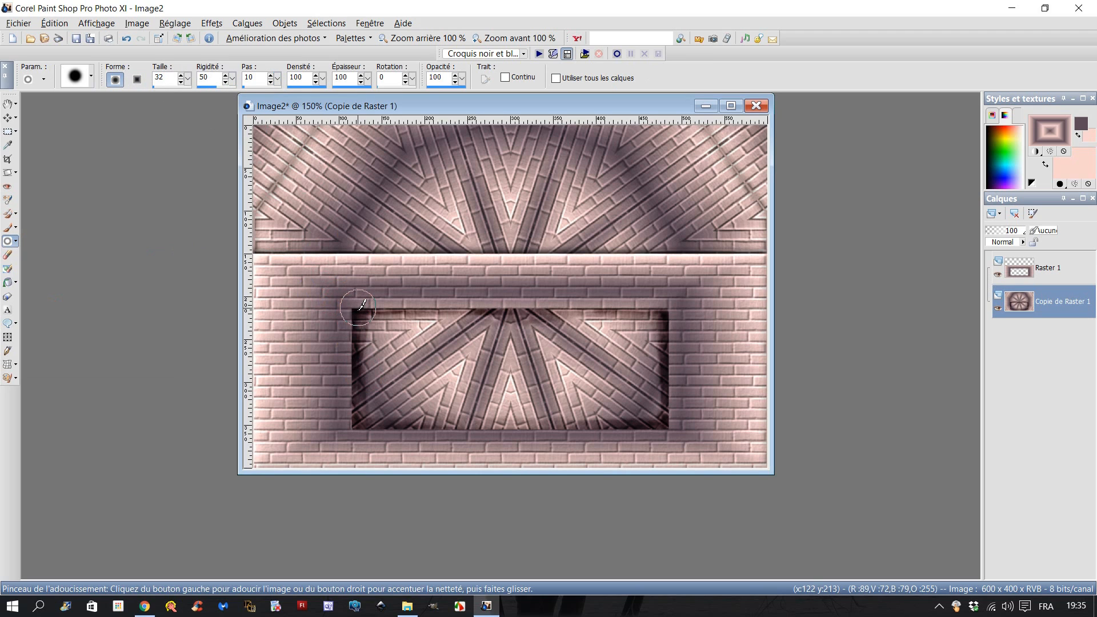
mouse_move(359, 307)
left_mouse_down()
mouse_move(663, 313)
mouse_move(669, 420)
mouse_move(662, 409)
mouse_move(665, 424)
mouse_move(351, 421)
mouse_move(356, 308)
left_mouse_up()
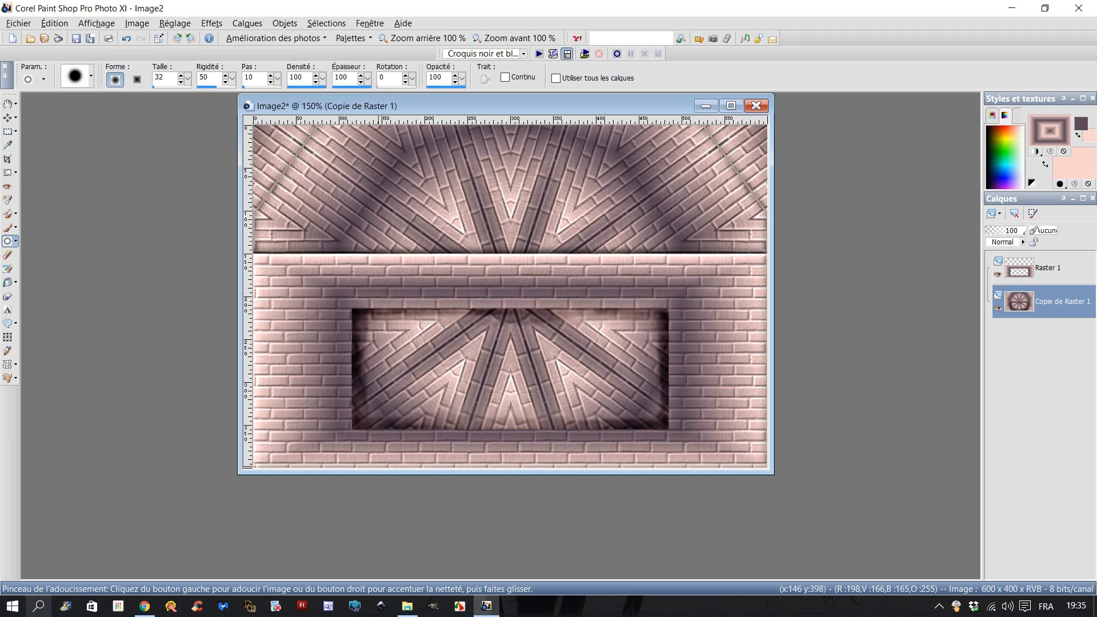
Open Rideau.png from the Cours12 folder, copy the curtain and return to the brick image.
left_click(408, 606)
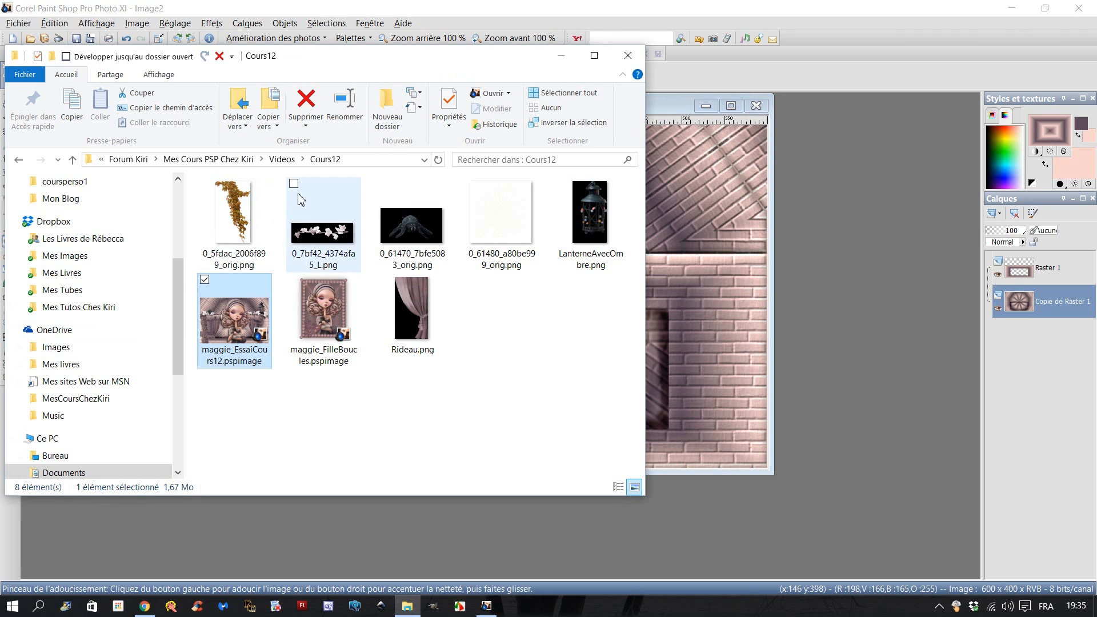
mouse_move(224, 216)
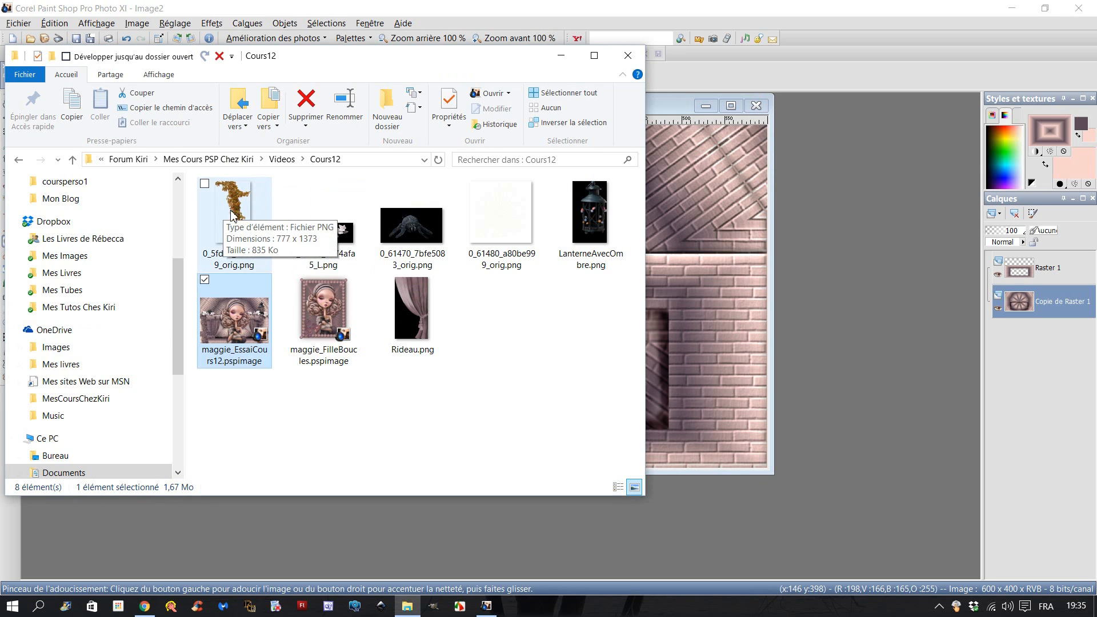
left_click_drag(411, 308, 883, 377)
left_click(60, 22)
left_click(74, 92)
left_click(432, 107)
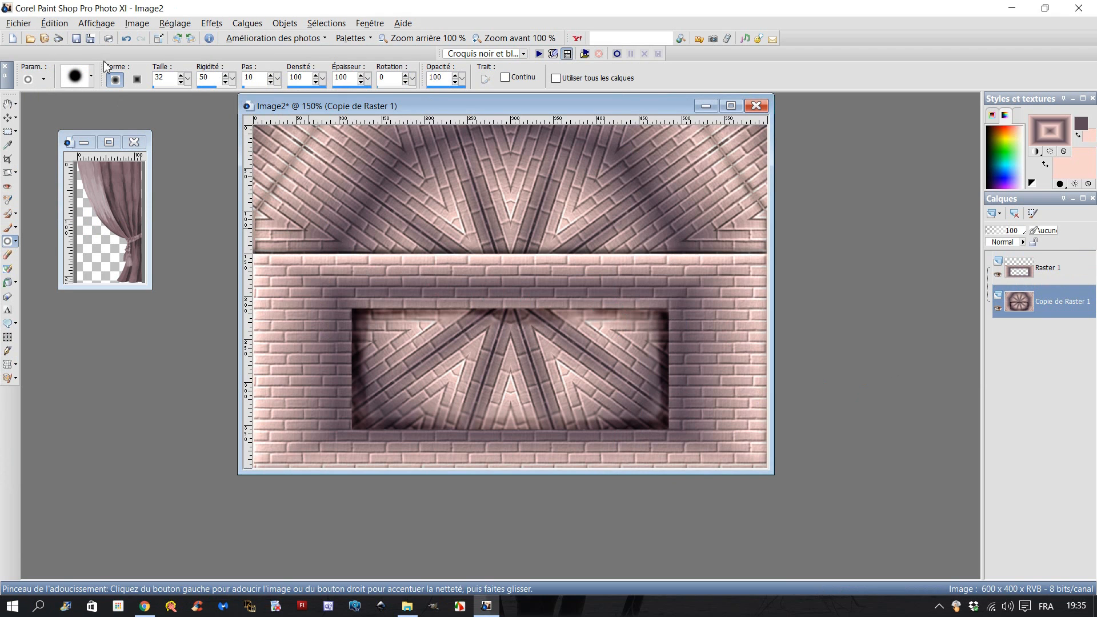
Paste the curtain as a new layer between the brick band and kaleidoscope, and move it to the right side of the opening.
left_click(48, 22)
left_click(46, 130)
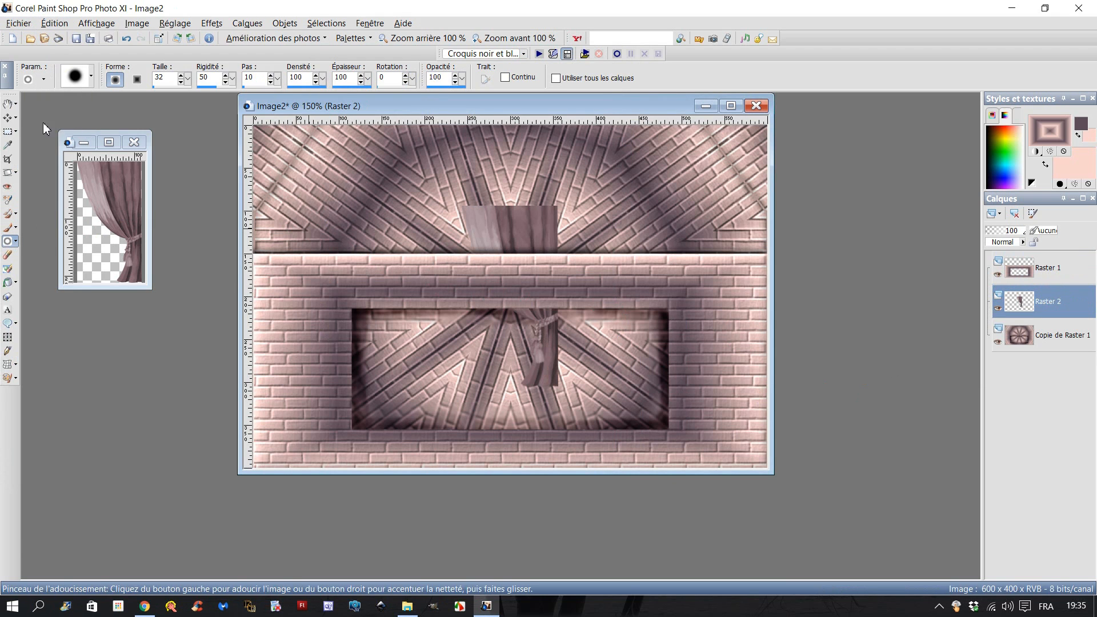
left_click(8, 117)
left_click_drag(503, 223, 620, 314)
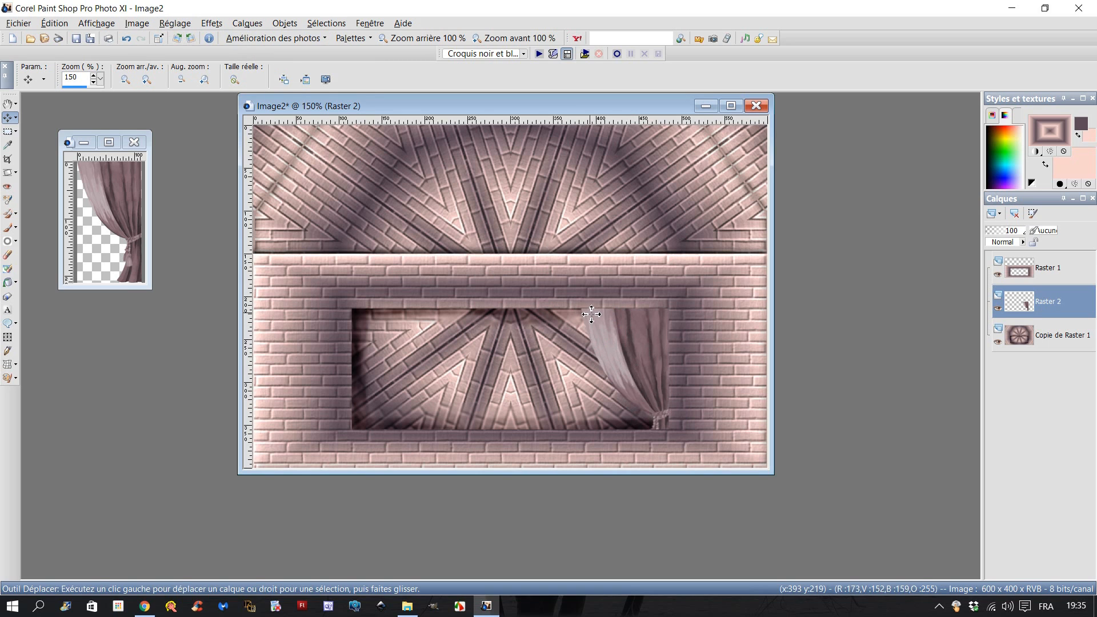
Darken the kaleidoscope background along the inner edge of the right curtain with the Assombrir brush on the Copie de Raster 1 layer.
left_click(15, 241)
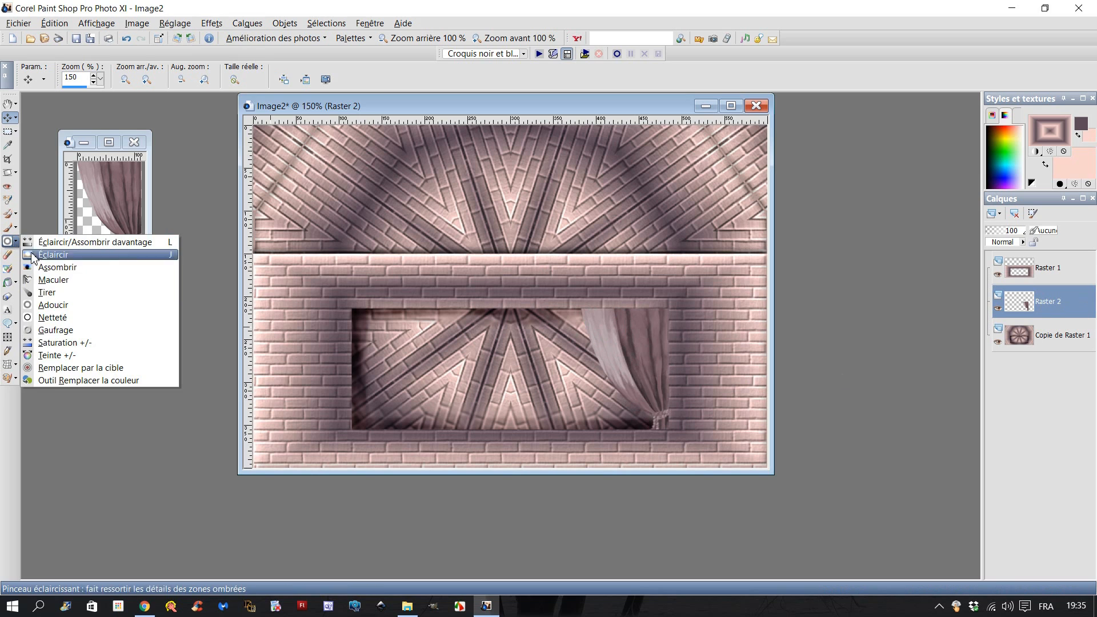
left_click(44, 268)
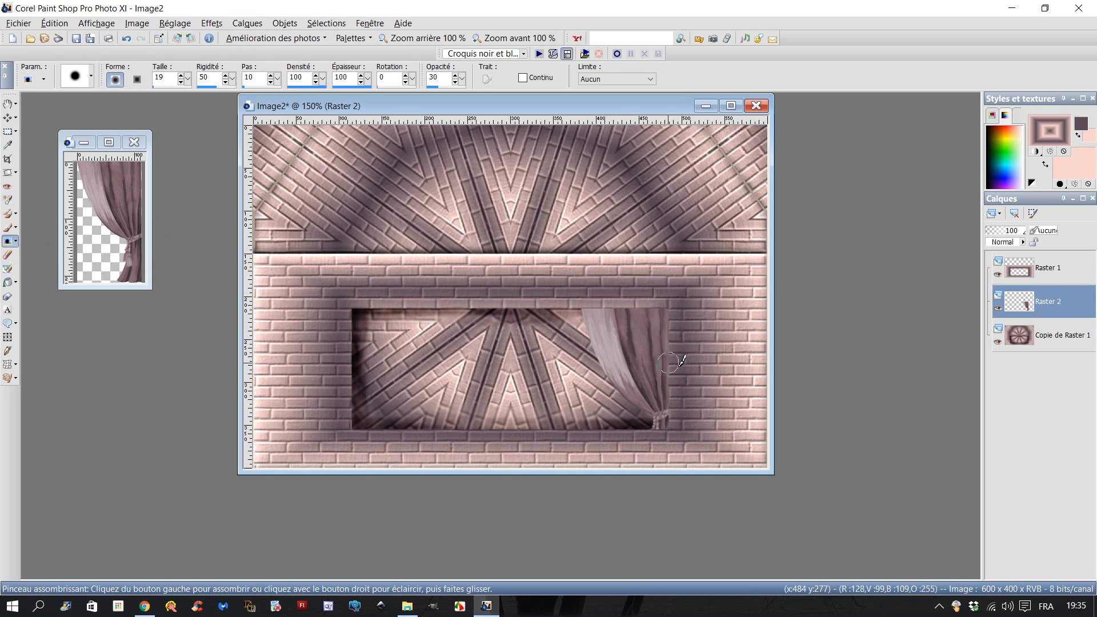
left_click(1055, 340)
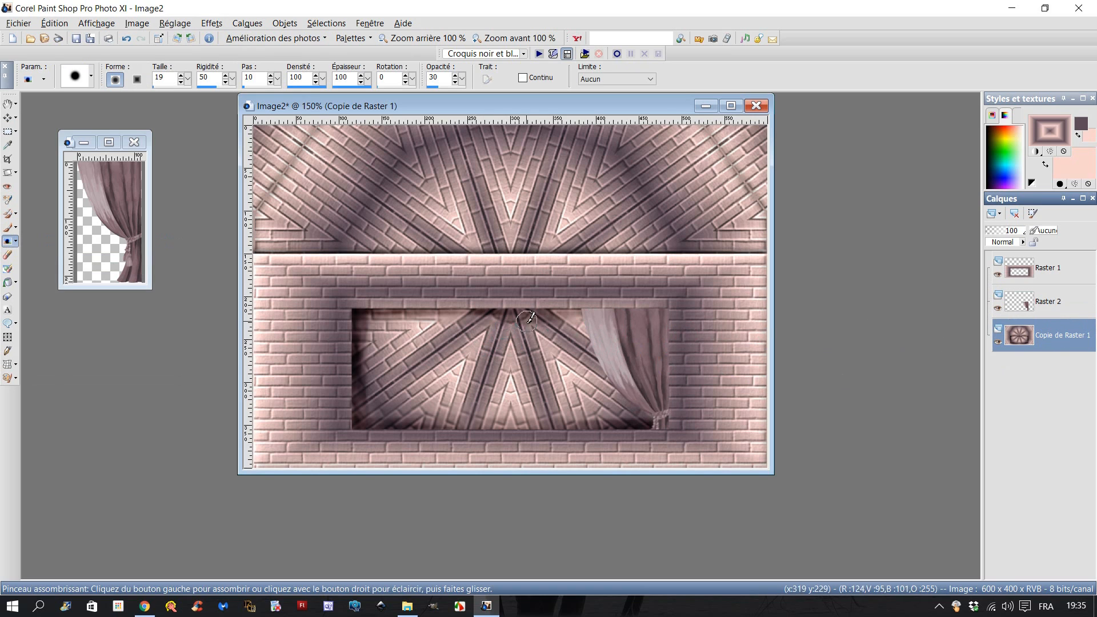
mouse_move(581, 309)
left_mouse_down()
mouse_move(609, 366)
mouse_move(659, 416)
left_mouse_up()
left_click_drag(583, 313, 595, 354)
left_click_drag(620, 388, 656, 427)
mouse_move(586, 316)
left_mouse_down()
mouse_move(587, 339)
mouse_move(651, 433)
mouse_move(585, 324)
mouse_move(646, 423)
left_mouse_up()
mouse_move(584, 322)
left_mouse_down()
mouse_move(643, 411)
mouse_move(576, 321)
mouse_move(608, 376)
mouse_move(654, 435)
mouse_move(583, 316)
mouse_move(655, 424)
left_mouse_up()
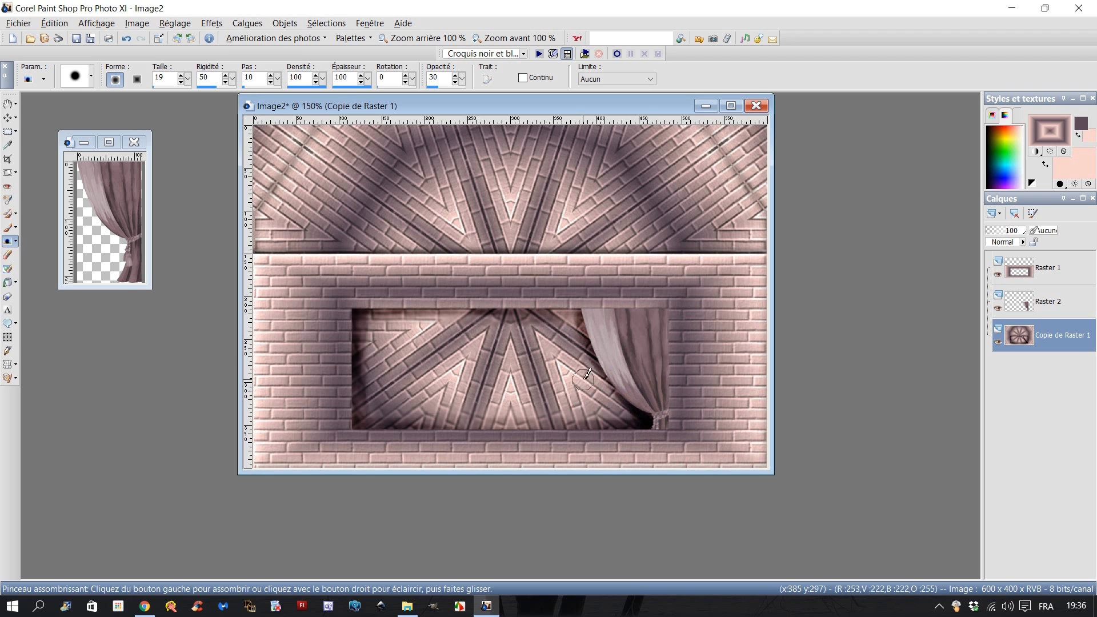
Duplicate the curtain layer and mirror the copy to the left side of the opening.
left_click(1082, 311)
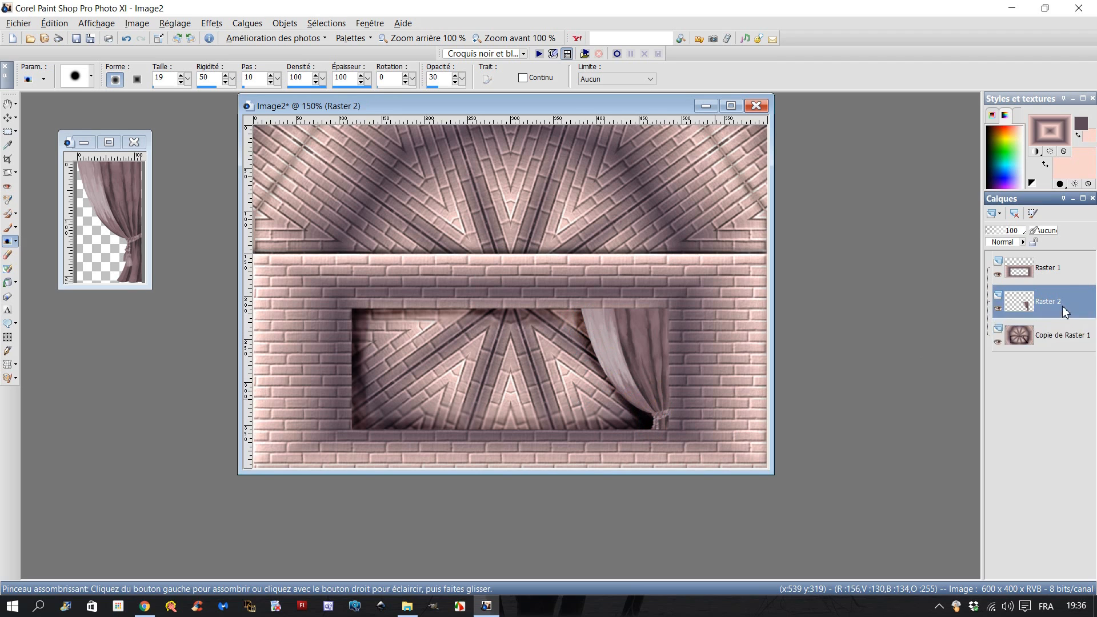
right_click(1082, 310)
left_click(943, 425)
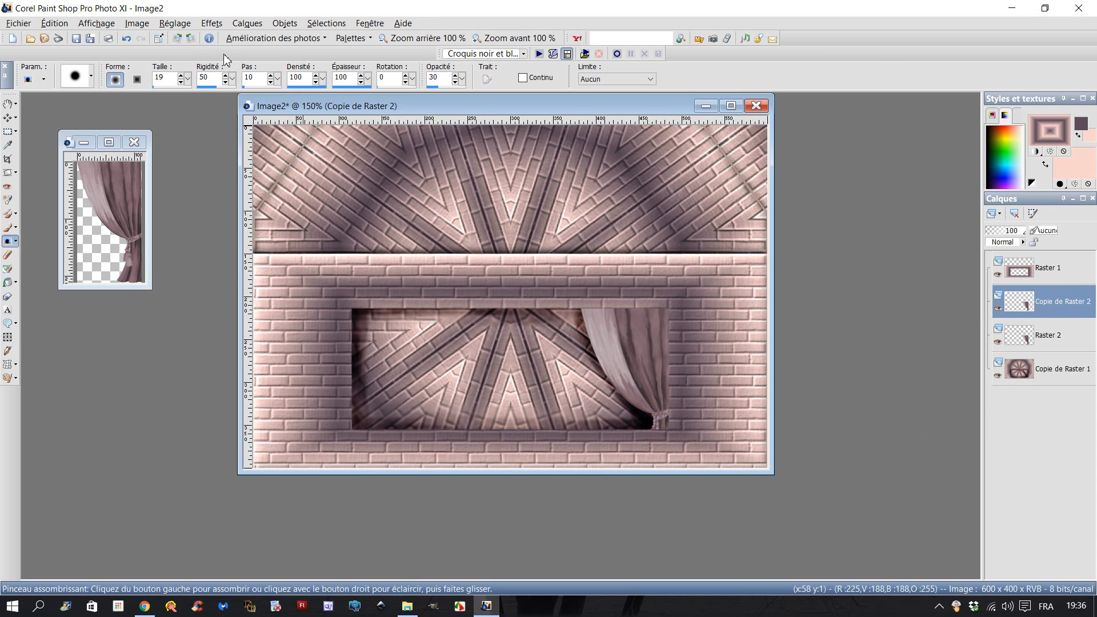
left_click(136, 23)
left_click(170, 148)
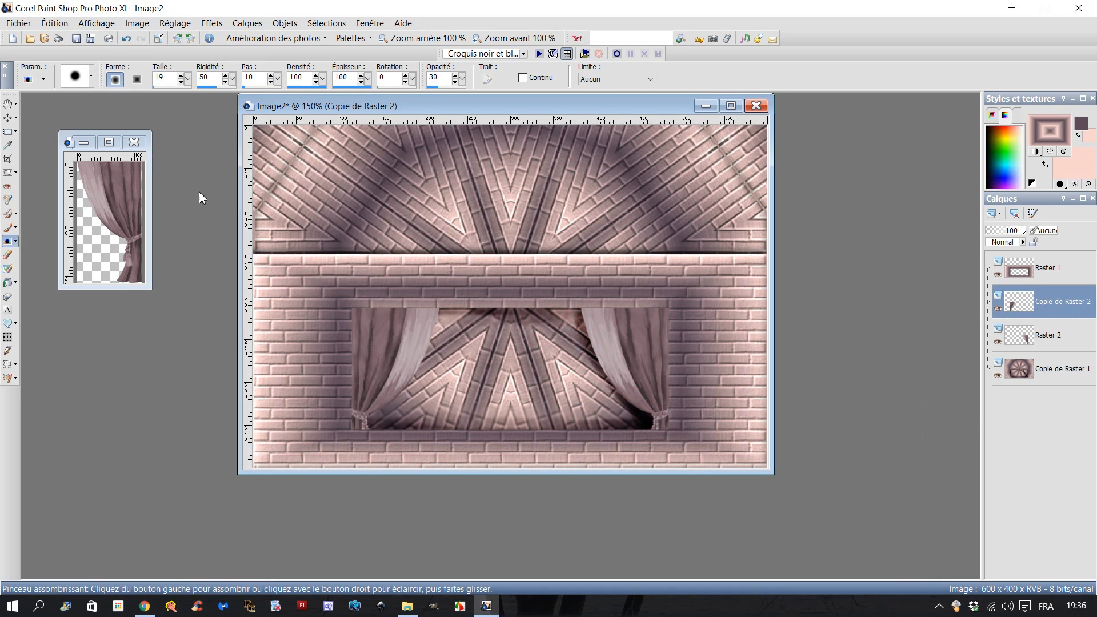
Nudge the left and right curtains slightly upward in the opening.
left_click(10, 118)
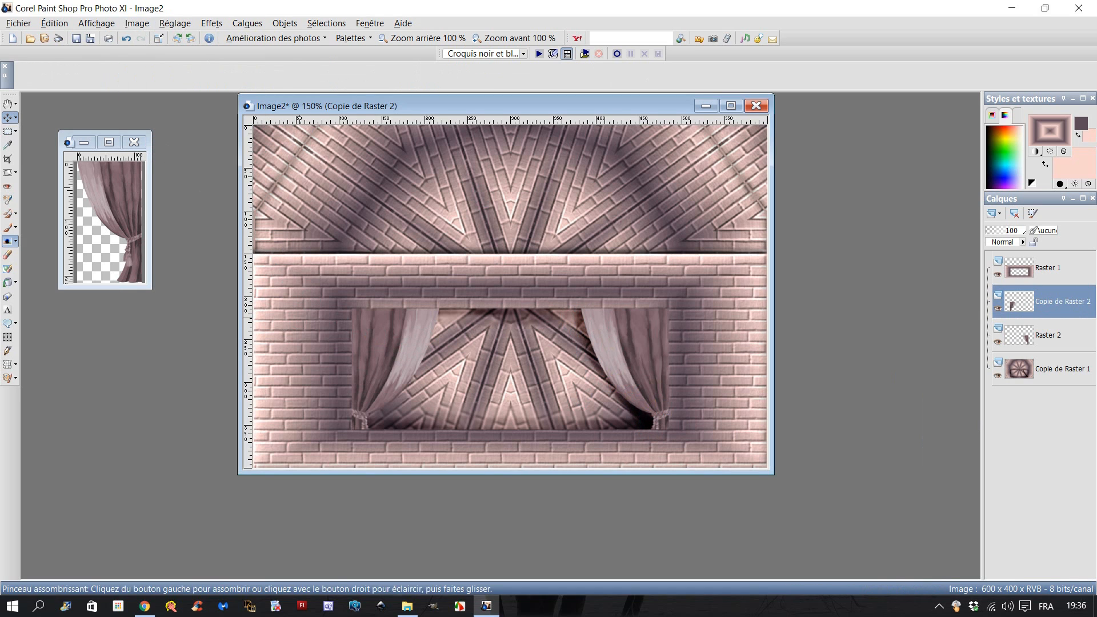
left_click_drag(388, 358, 388, 355)
left_click_drag(628, 366, 629, 363)
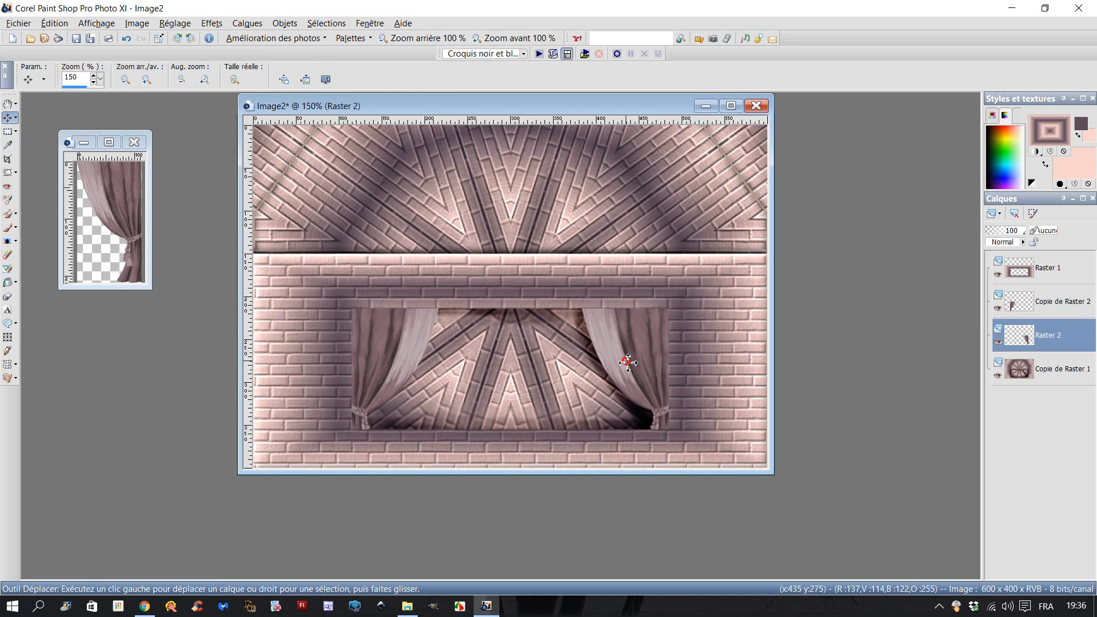
Darken the kaleidoscope background along the inner edge of the left curtain with the Assombrir brush.
left_click(7, 241)
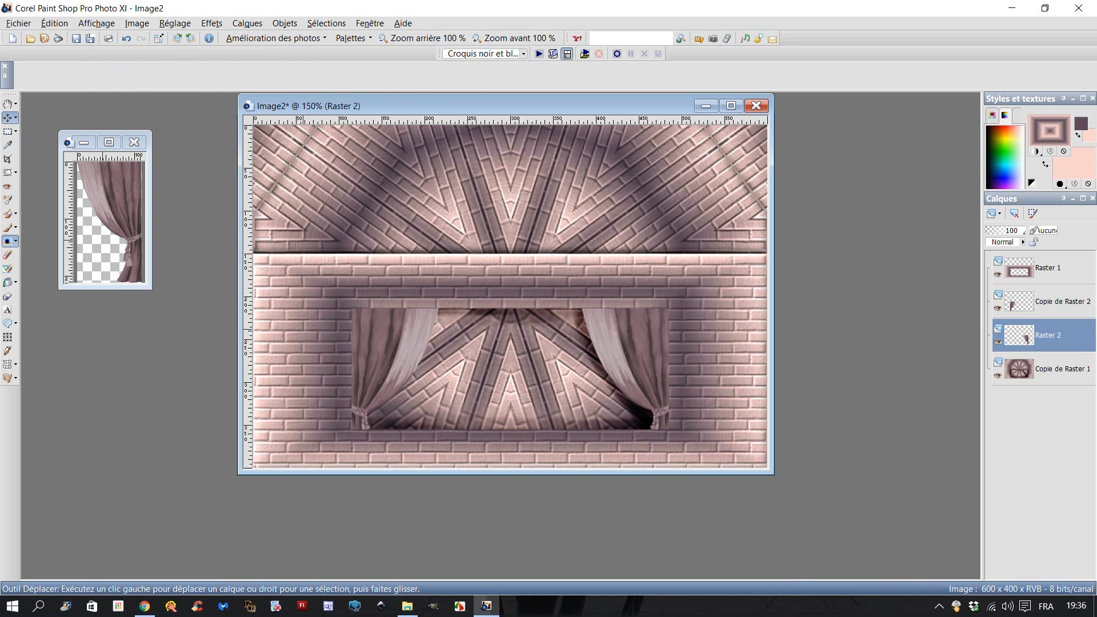
left_click(1083, 372)
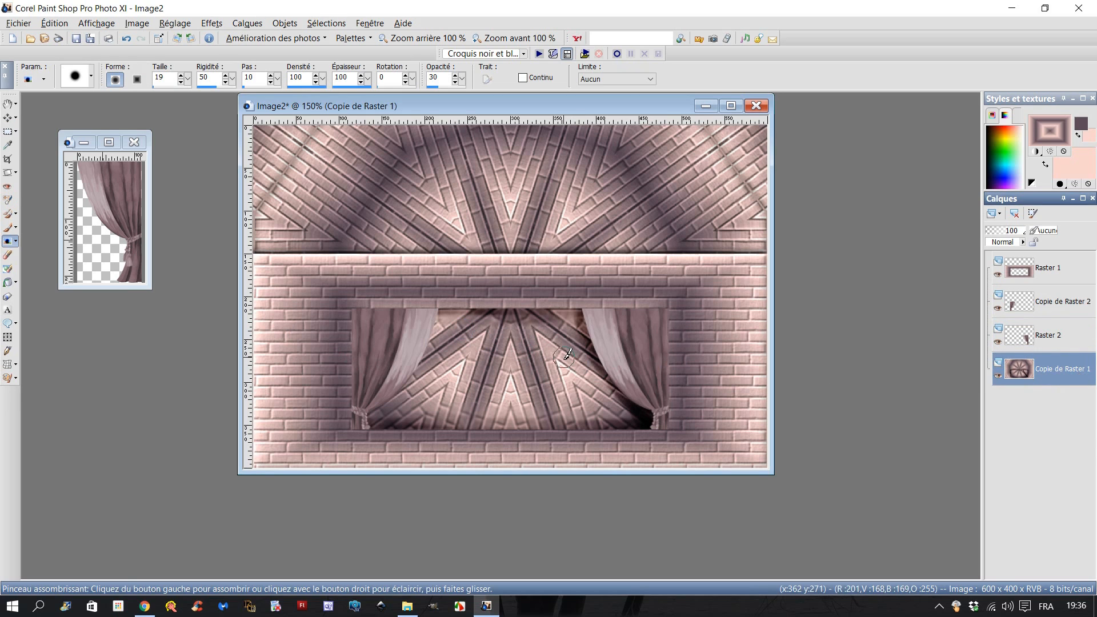
left_click_drag(450, 314, 370, 428)
left_click_drag(438, 314, 366, 424)
left_click_drag(439, 312, 368, 426)
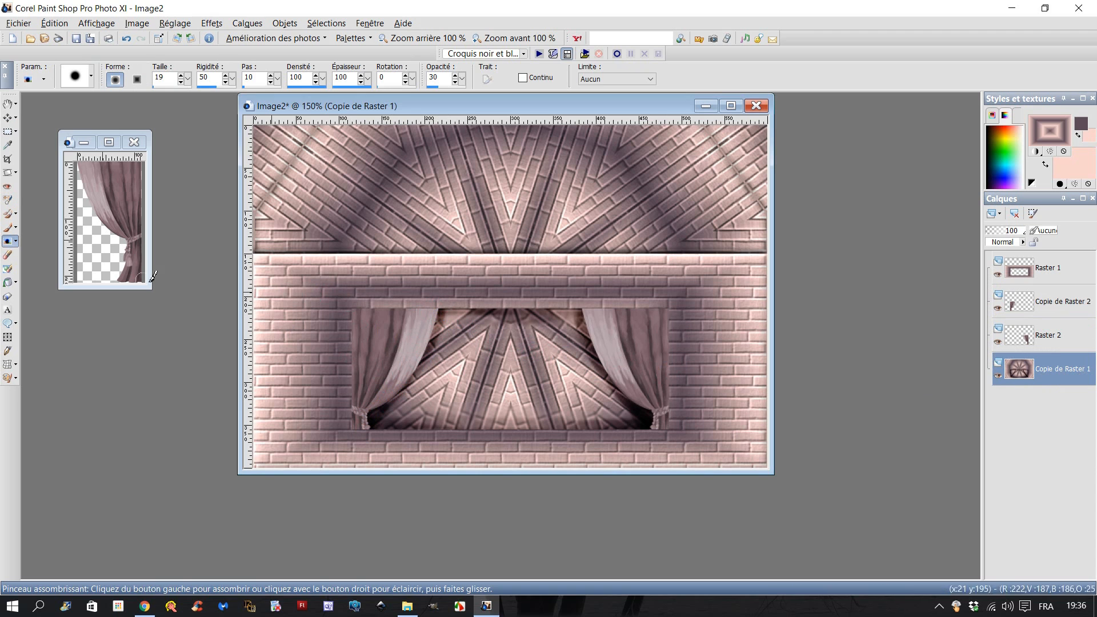
Open the vine image 0_5fdac_2006f899_orig.png from the Cours12 folder and paste it as a new layer above the kaleidoscope.
left_click(411, 611)
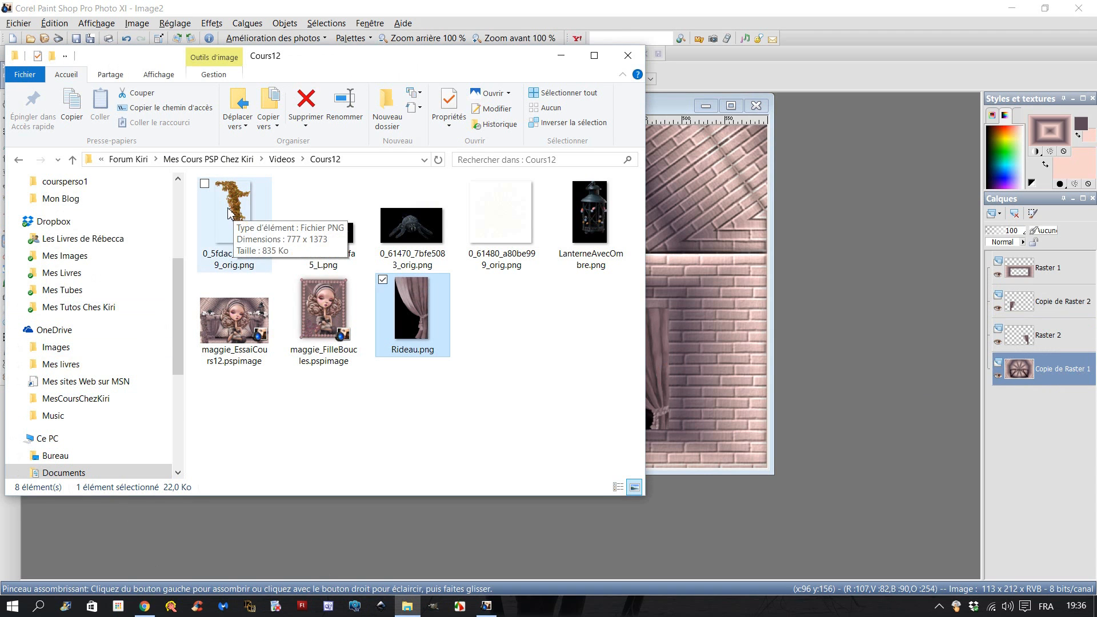
left_click_drag(245, 207, 852, 350)
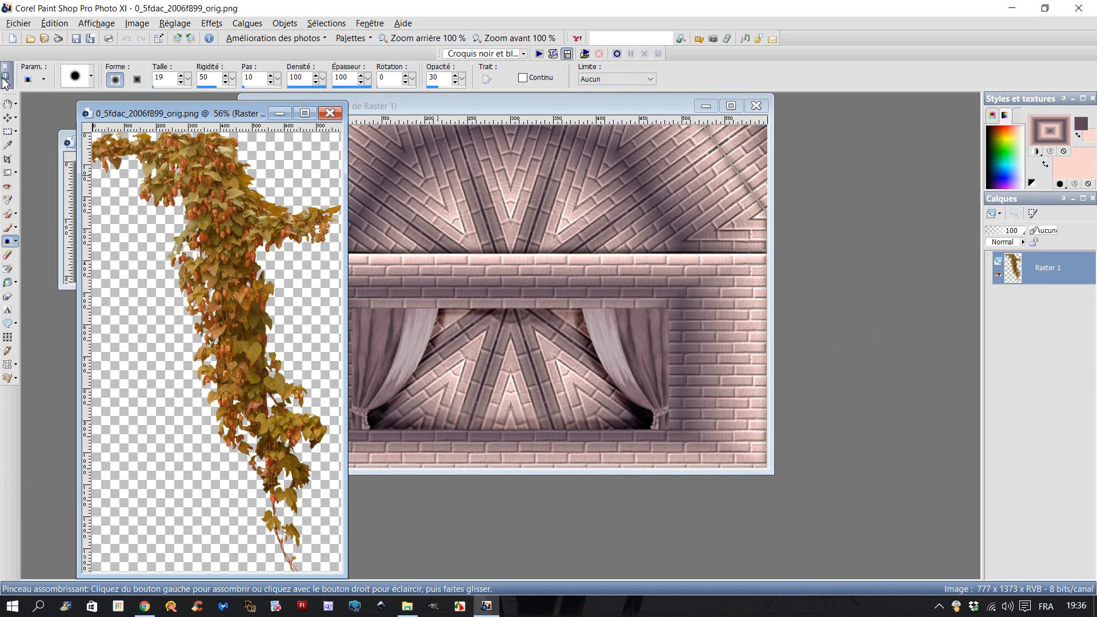
left_click(55, 24)
left_click(68, 92)
left_click(418, 107)
left_click(55, 24)
left_click(100, 129)
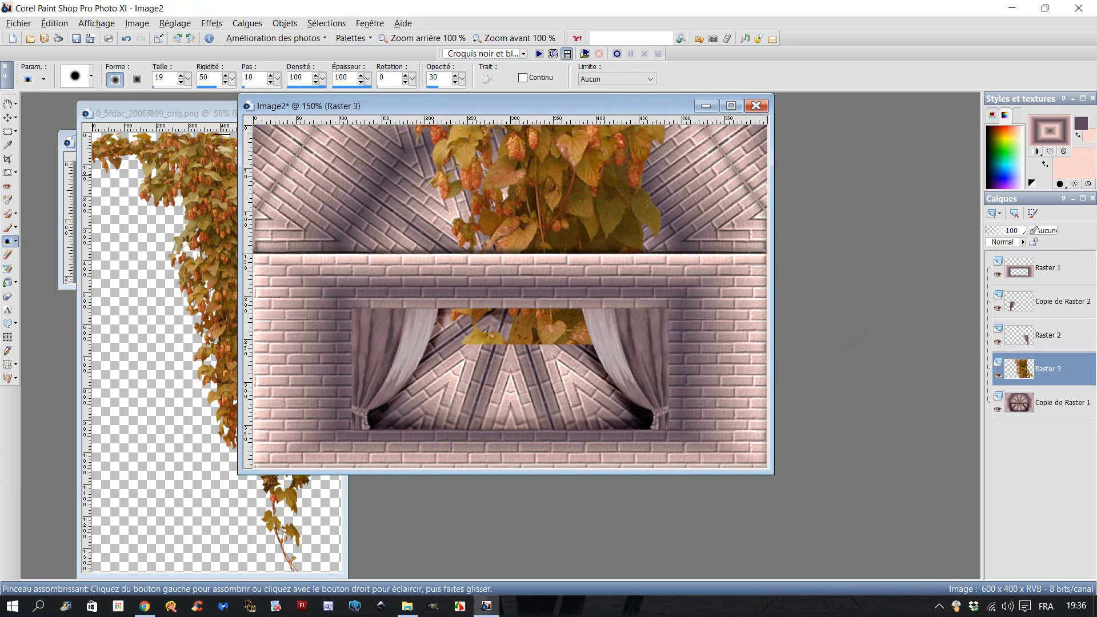
Try resizing the image to 17 percent with all layers included, and undo the resize.
left_click(137, 24)
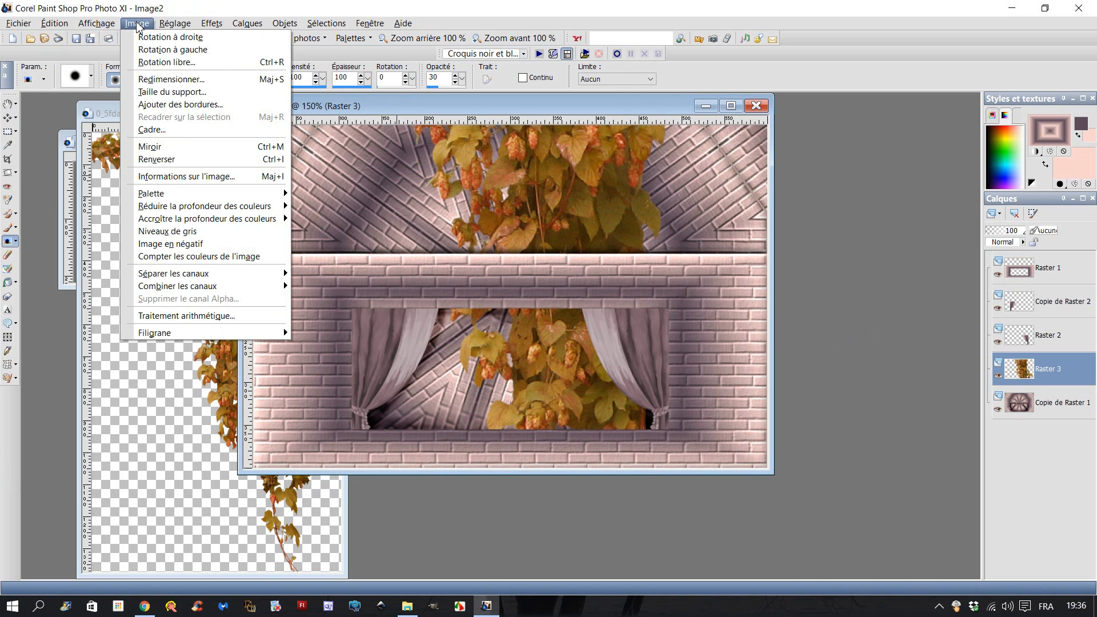
left_click(165, 81)
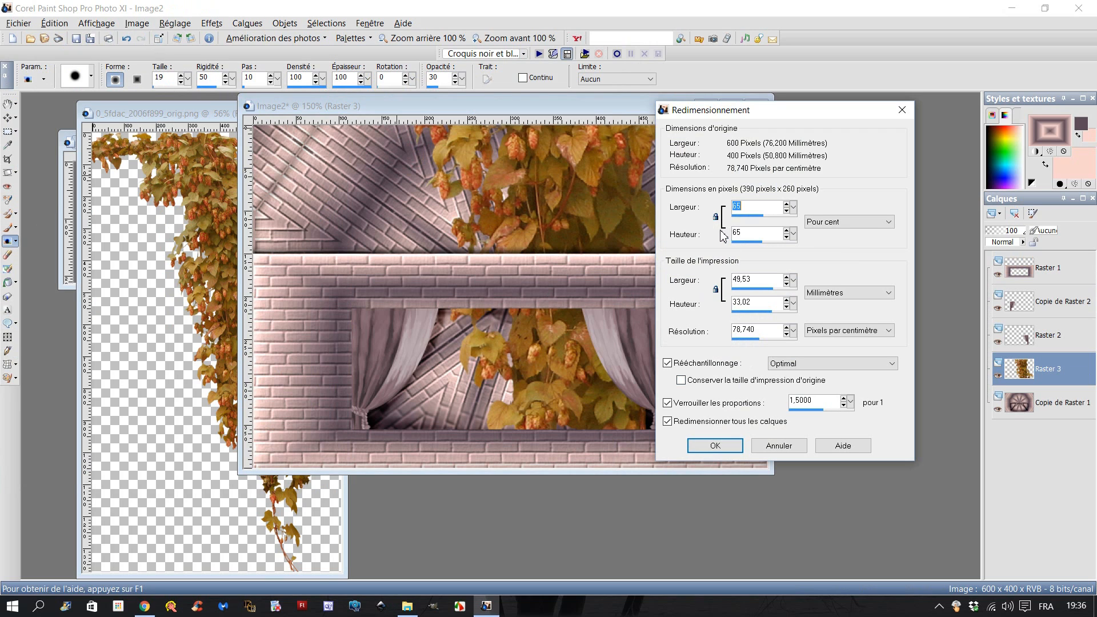
type("17")
left_click(727, 446)
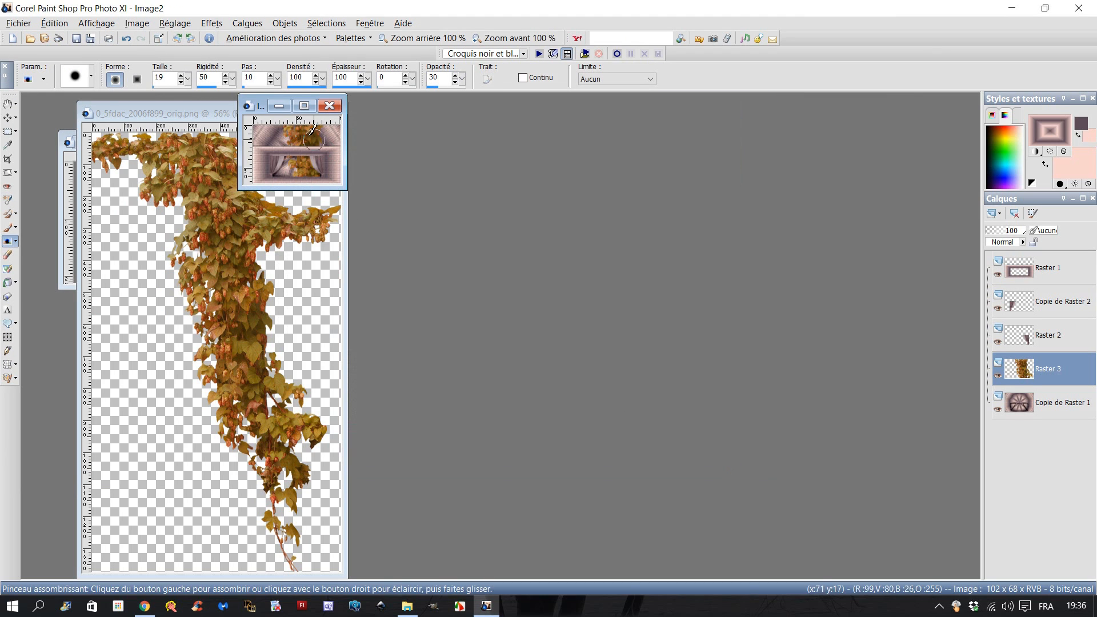
left_click(127, 38)
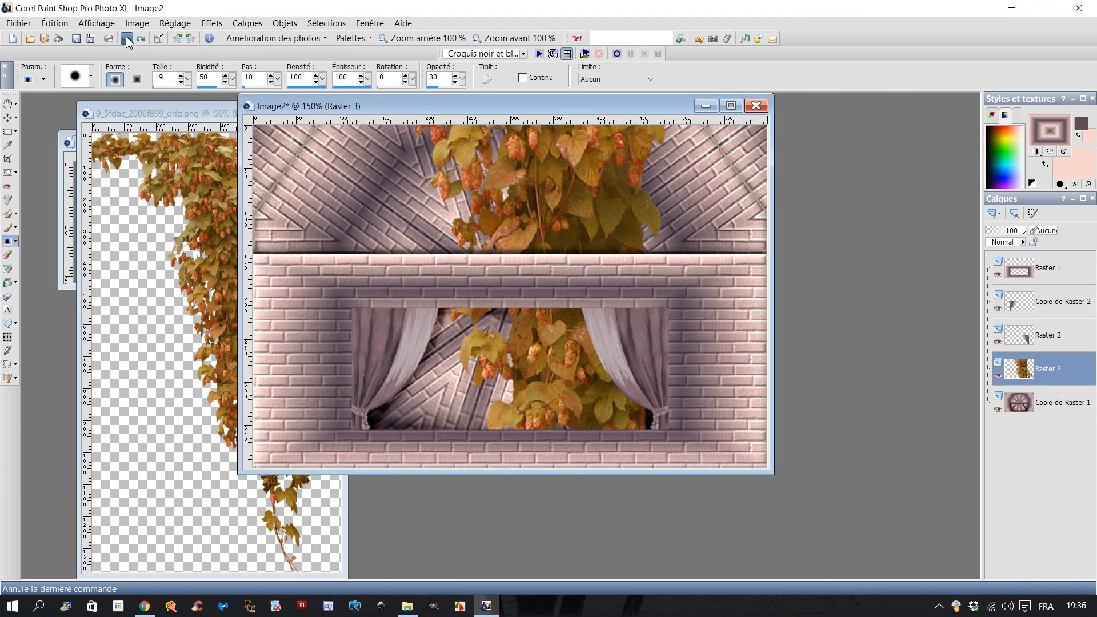
Resize only the vine layer to 17 percent, with resizing of all layers turned off.
left_click(137, 23)
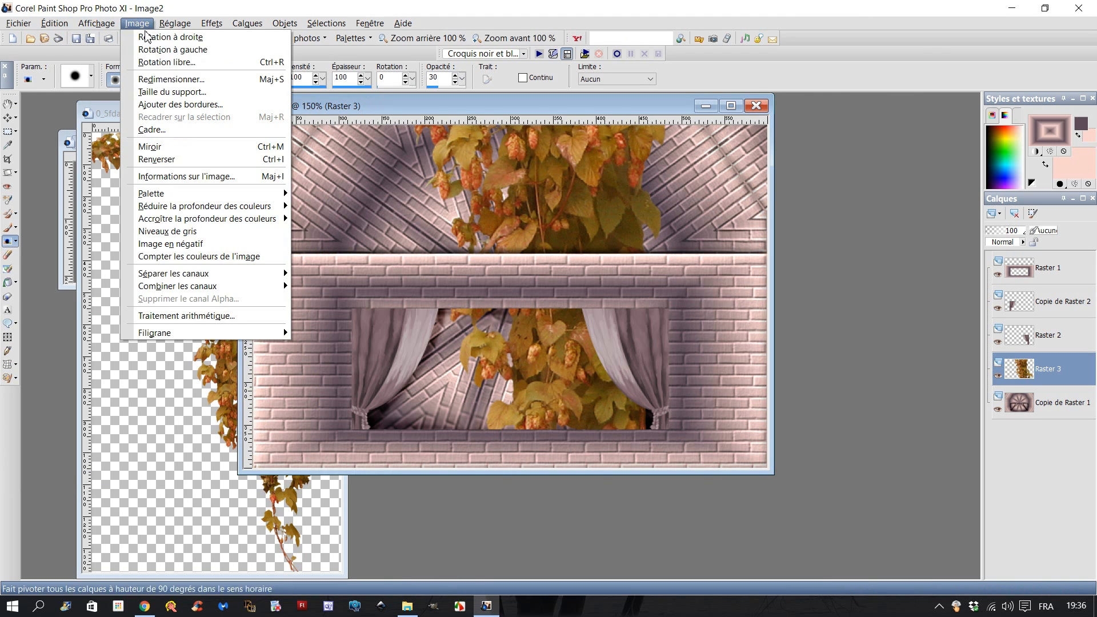
left_click(172, 76)
left_click(716, 447)
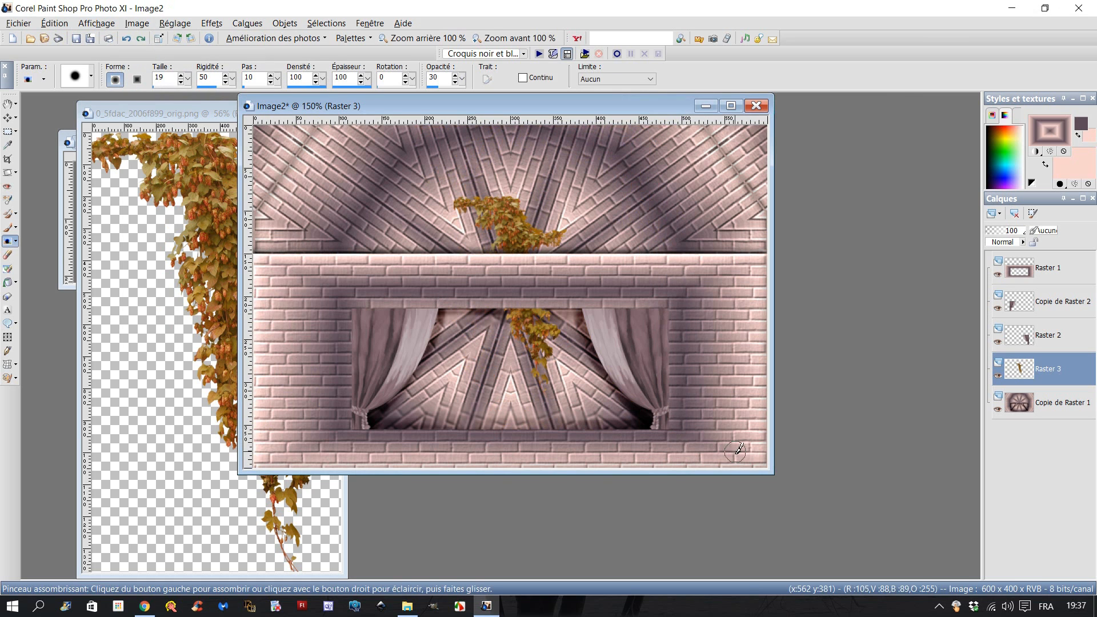
Try a second 17 percent resize on the vine layer alone, and undo it.
left_click(10, 119)
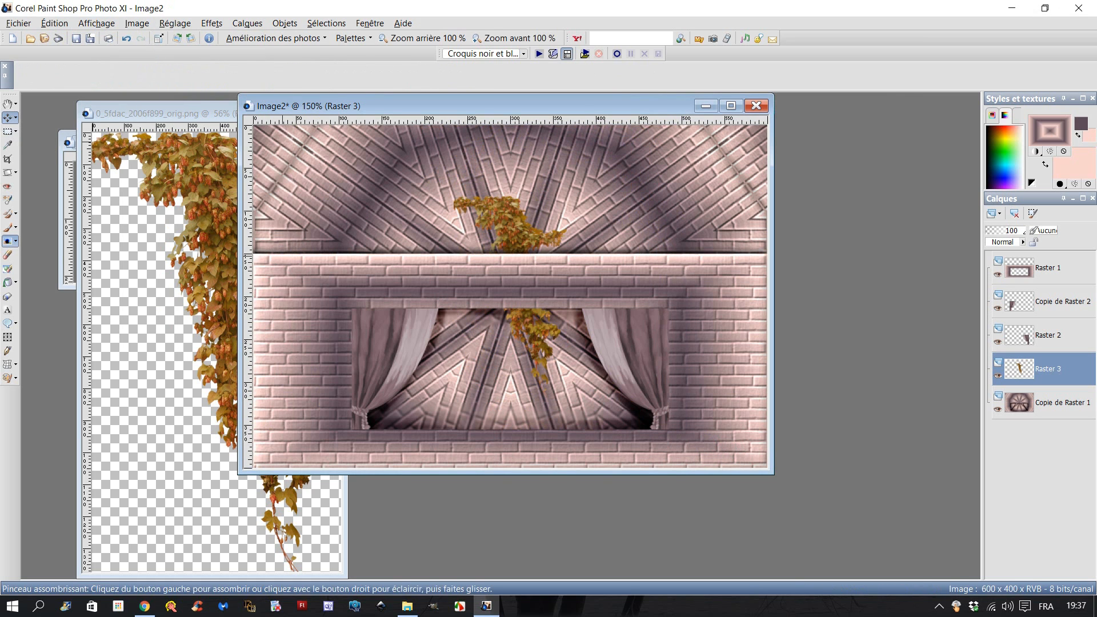
left_click(138, 23)
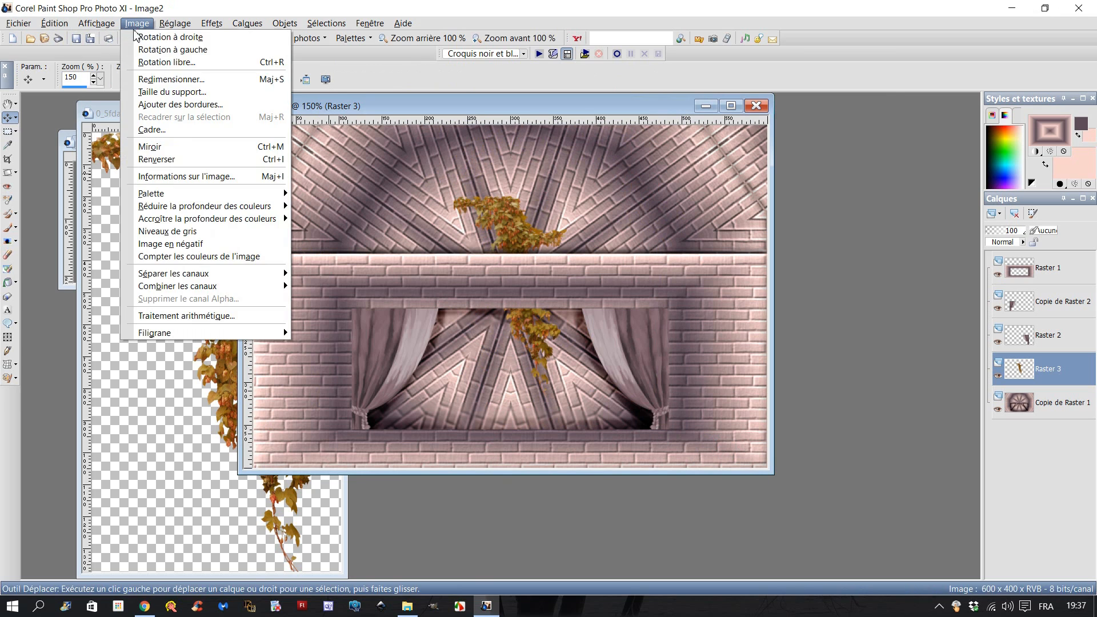
left_click(161, 76)
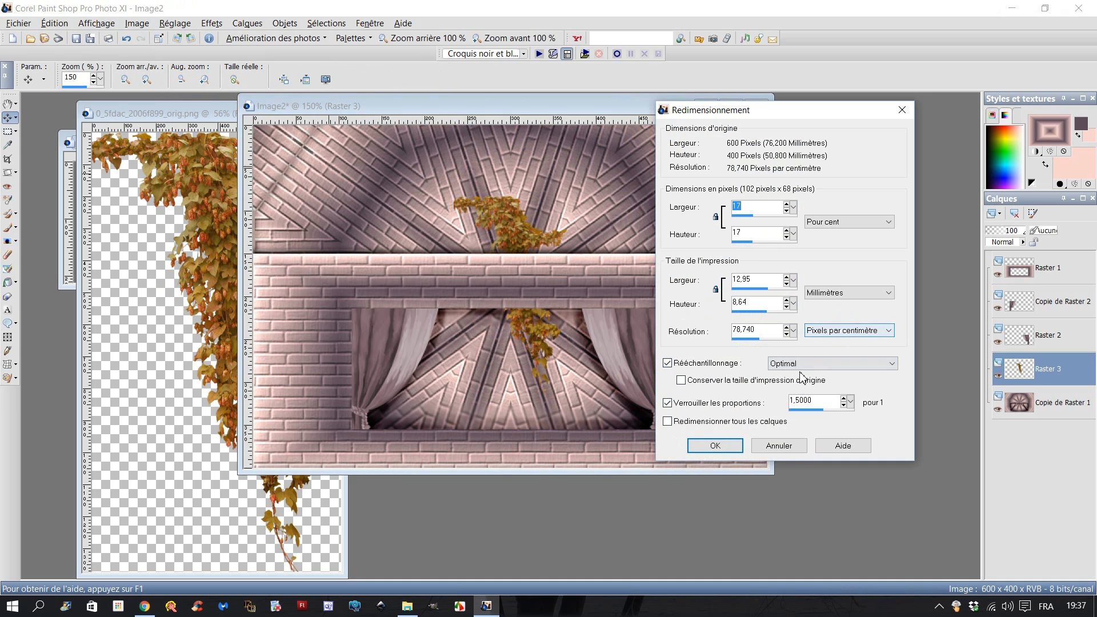
left_click(715, 446)
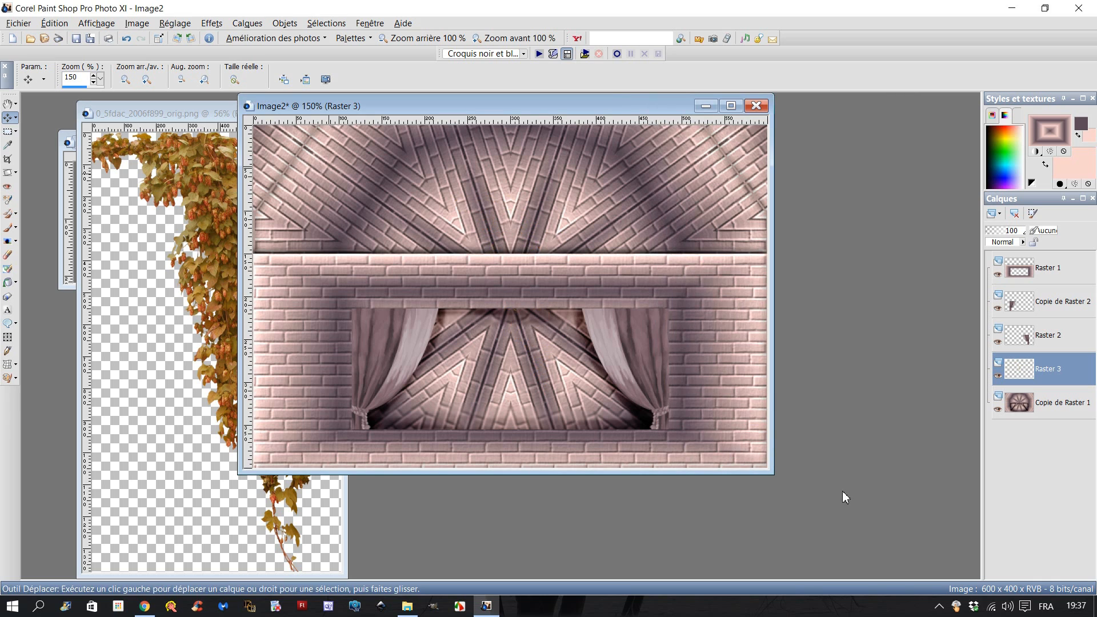
left_click(128, 40)
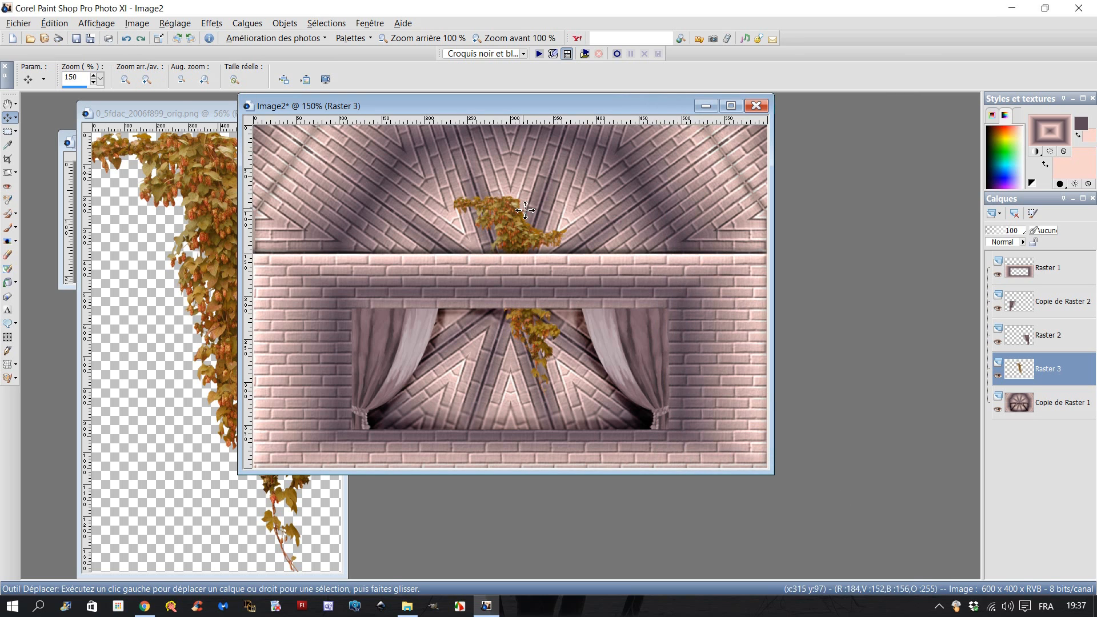
Bring the vine layer to the top of the layer stack and move the vine onto the brick wall left of the opening.
left_click_drag(513, 214, 503, 210)
left_click_drag(1028, 378, 1012, 264)
left_click_drag(481, 228, 281, 273)
Colorize the vine with hue 242 and saturation 32, and shift it against the wall's left edge.
left_click(175, 23)
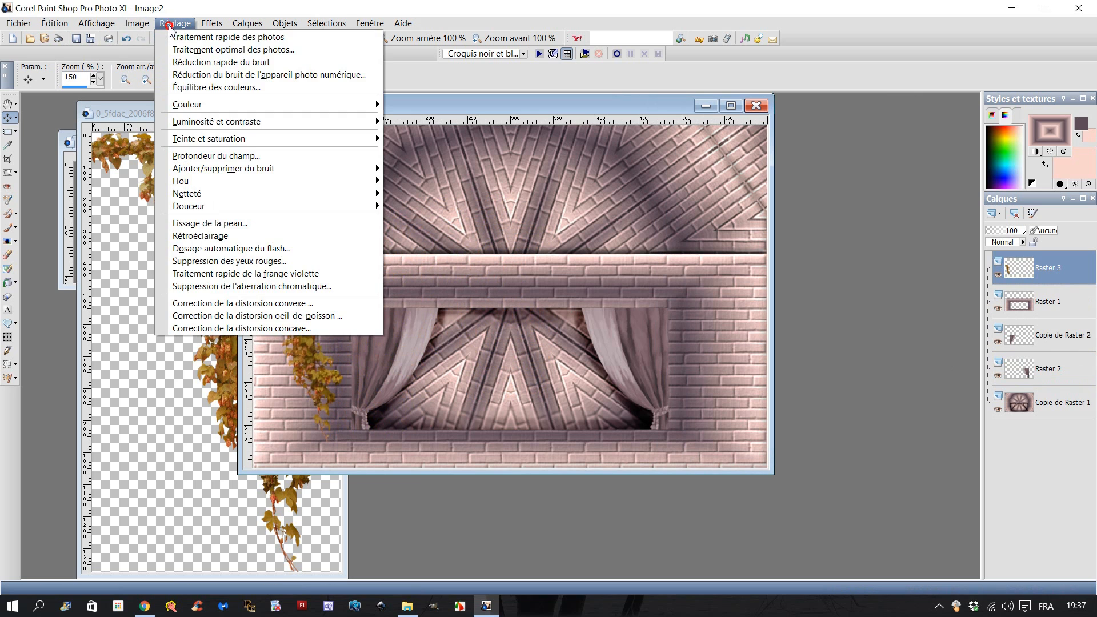
mouse_move(197, 139)
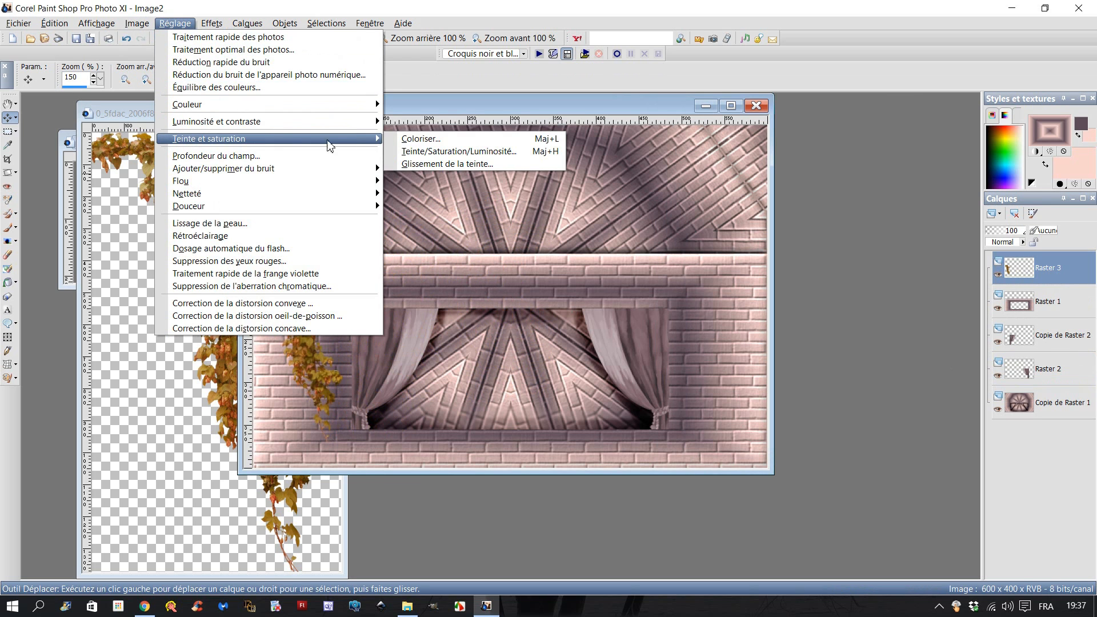
left_click(407, 140)
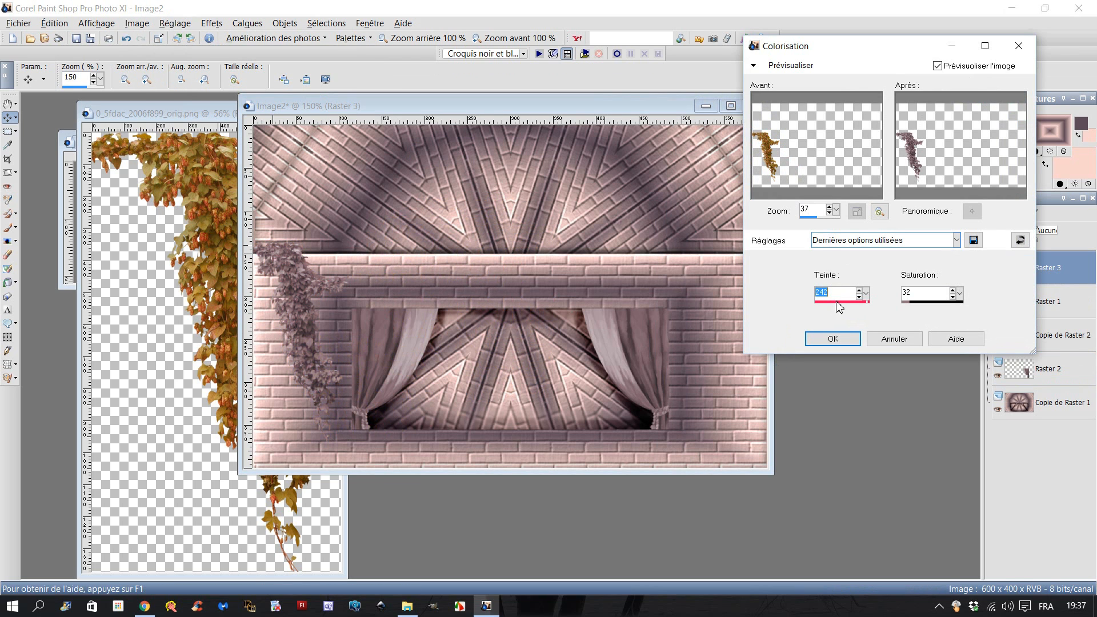
left_click(850, 340)
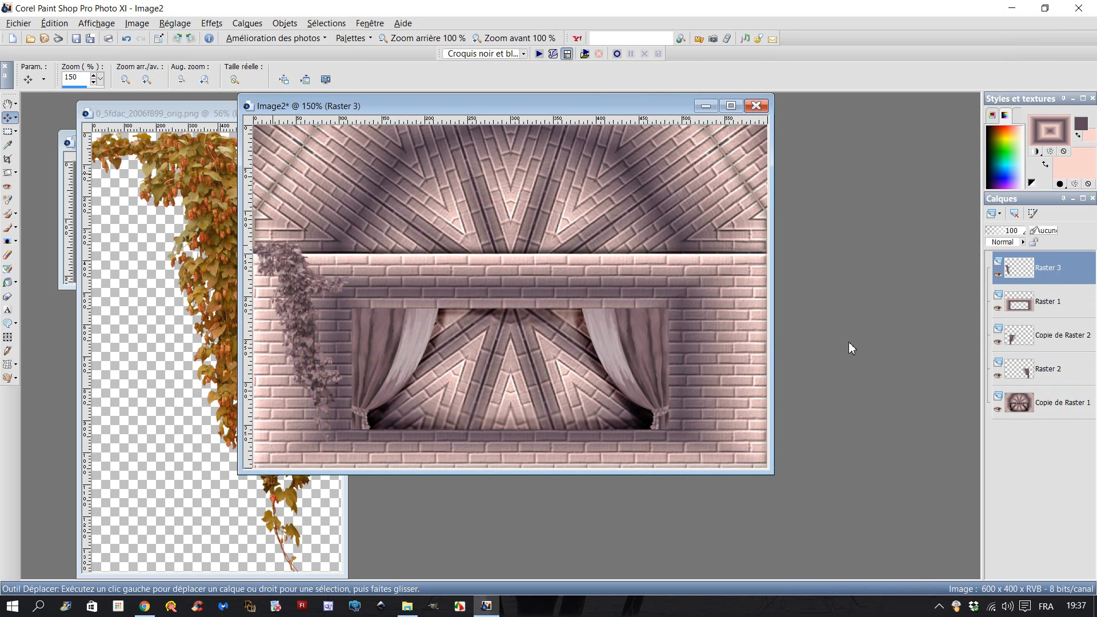
left_click_drag(316, 303, 285, 297)
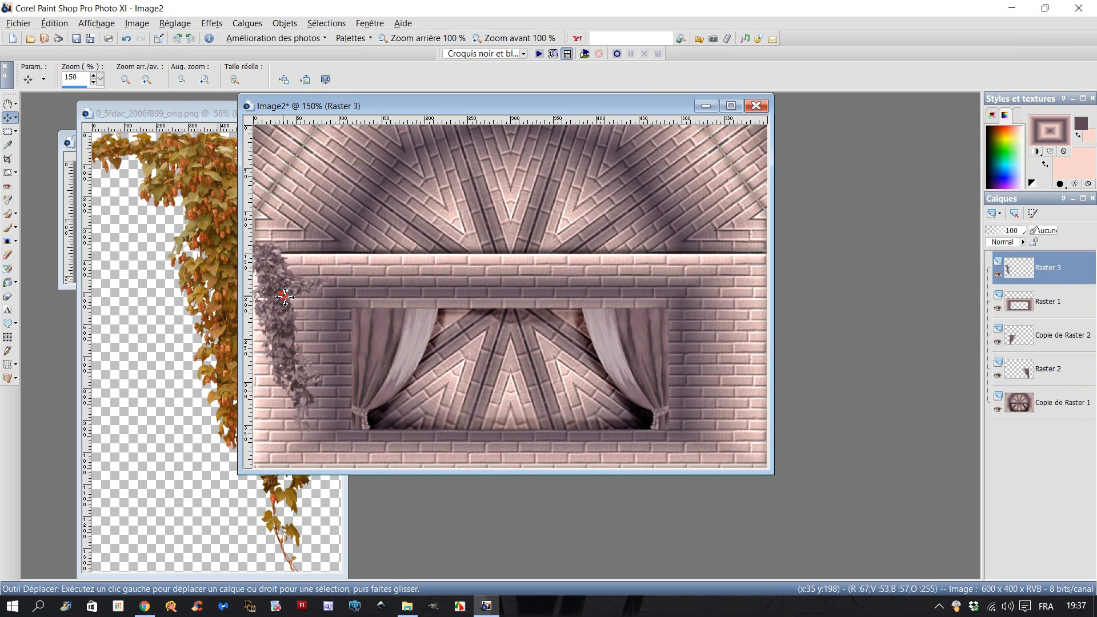
Sharpen the vine with Masque flou at radius 1,00, intensity 4 and clipping 1, luminance only.
left_click(174, 22)
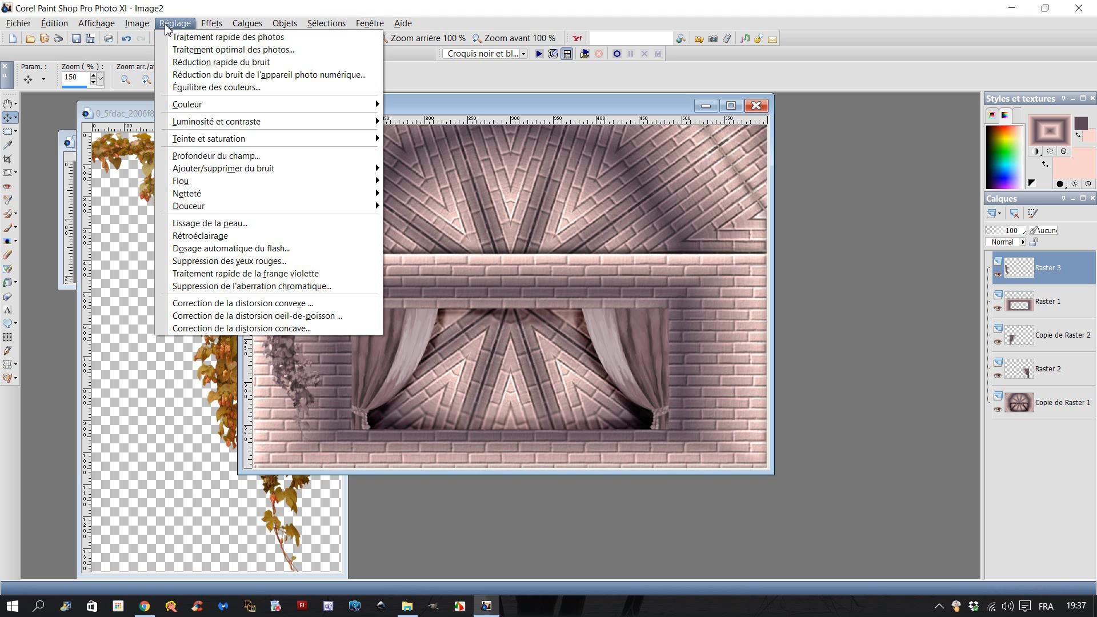
mouse_move(321, 195)
left_click(407, 230)
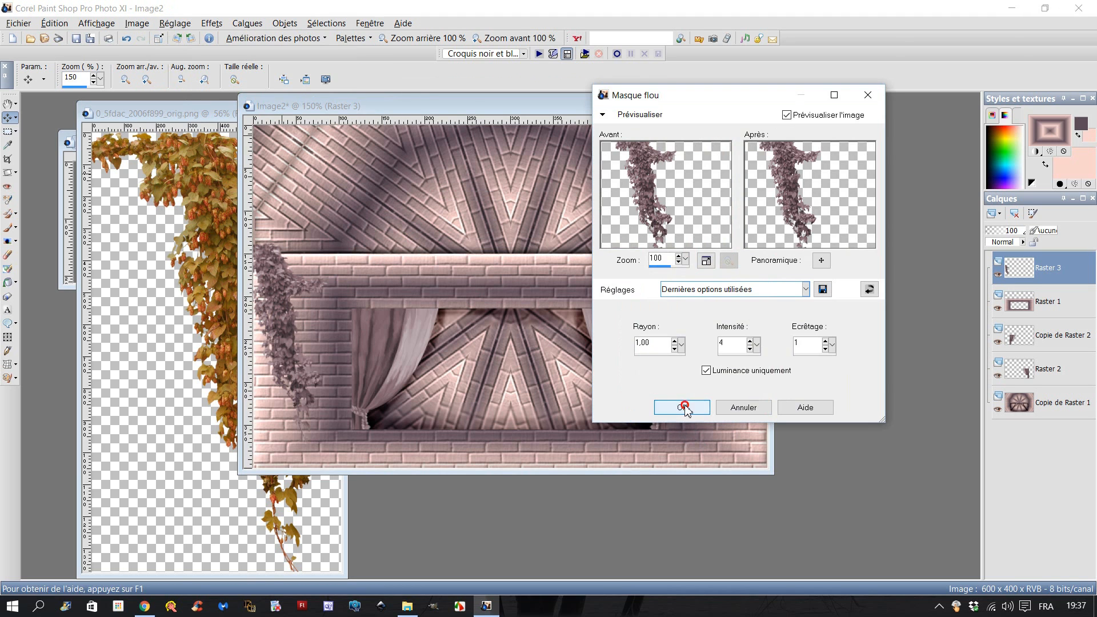
left_click(657, 404)
Duplicate the vine layer and move the copy up the image's left edge, above the original vine.
right_click(1065, 277)
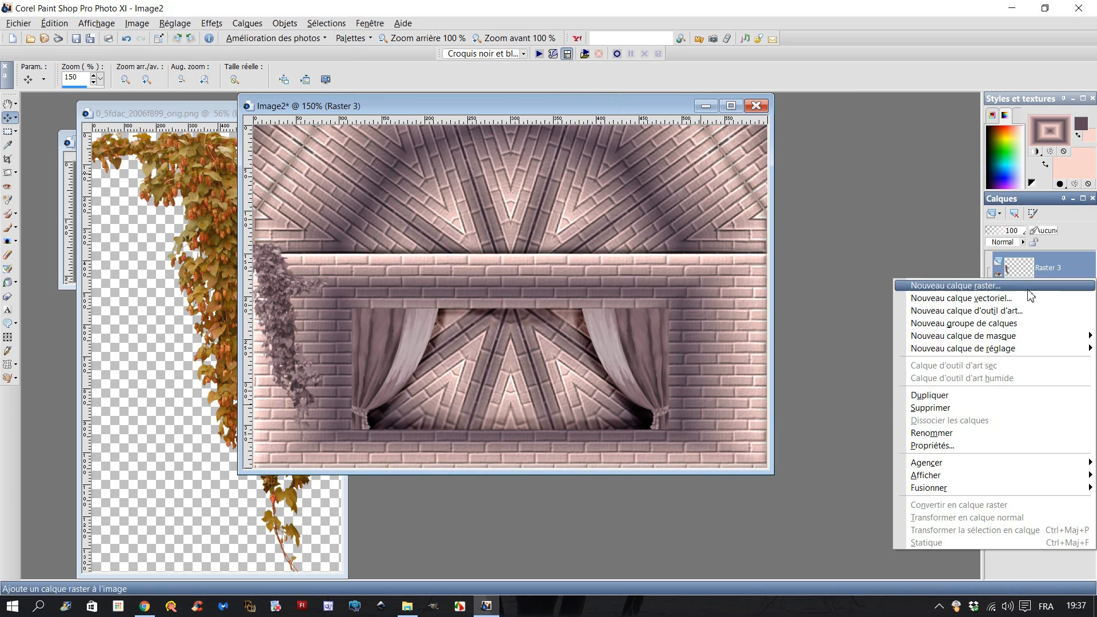
left_click(982, 402)
left_click_drag(271, 289, 256, 165)
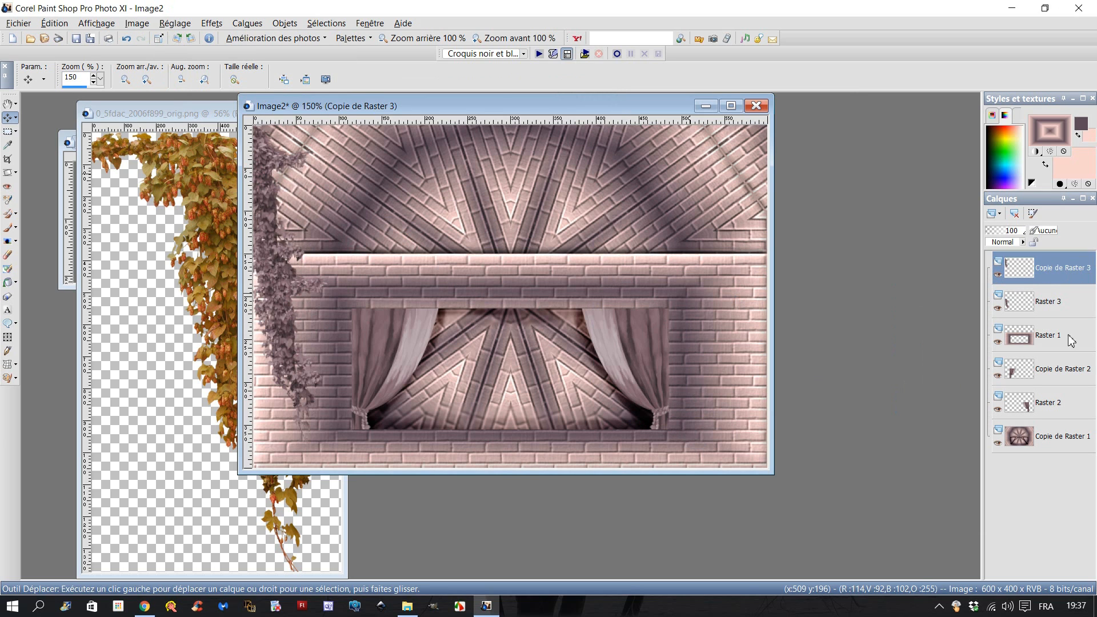
Merge the duplicated vine down into the original vine layer and move the combined vine lower along the image's left edge.
right_click(1032, 274)
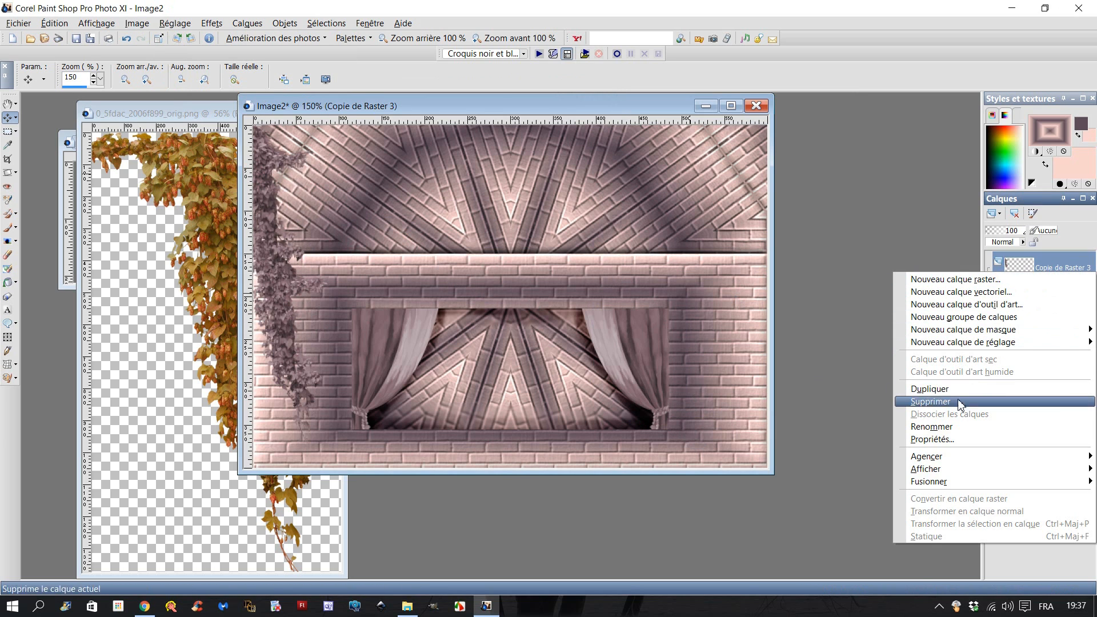
mouse_move(950, 486)
left_click(871, 486)
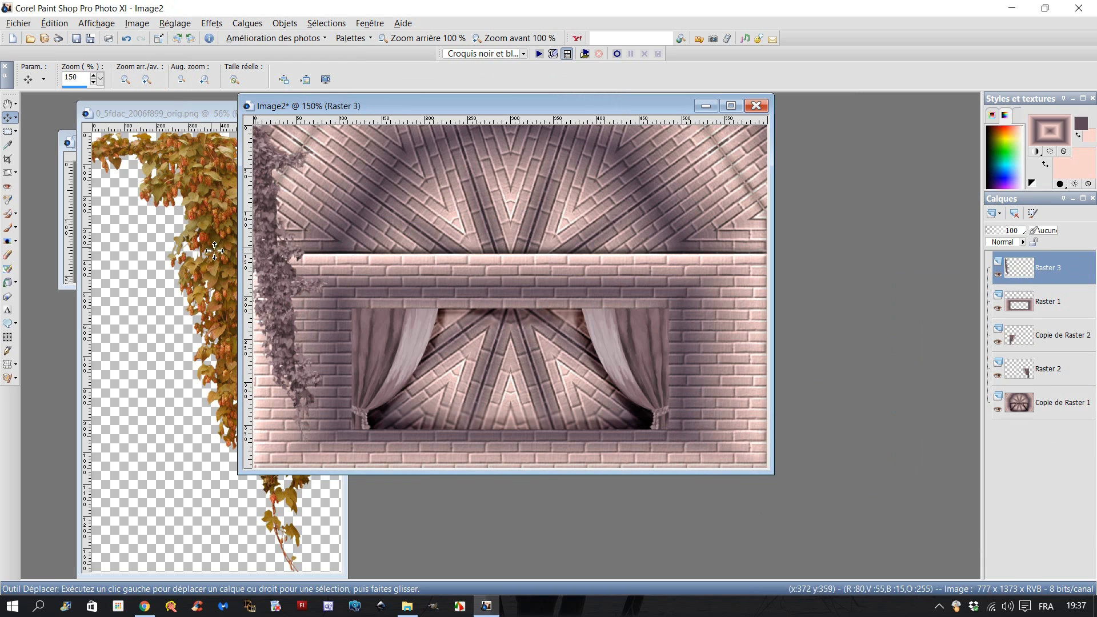
left_click_drag(269, 277, 270, 326)
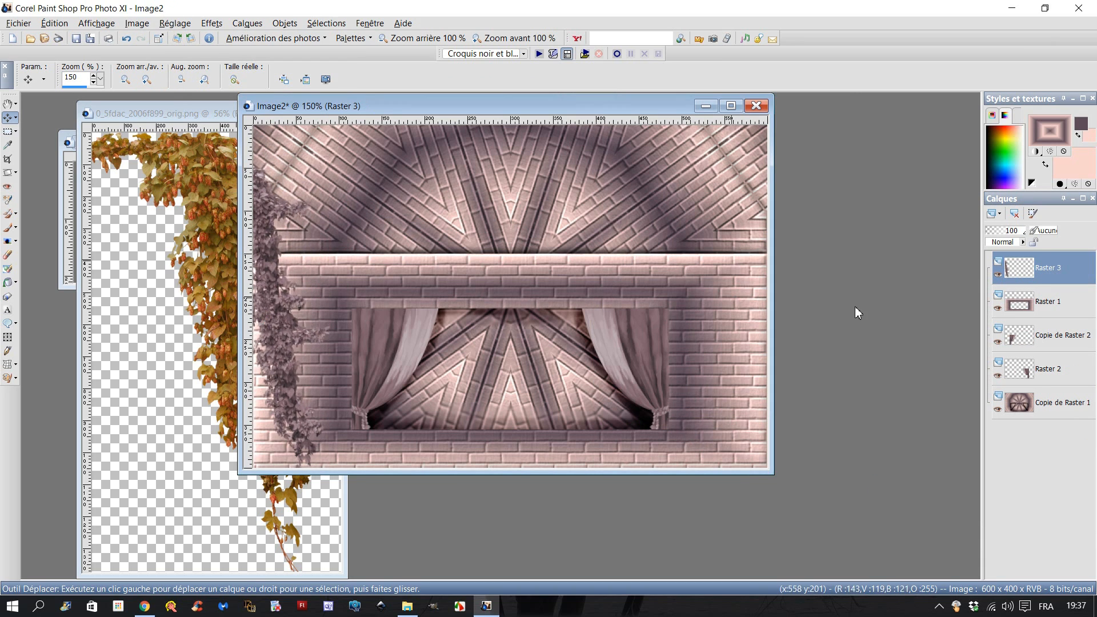
left_click(212, 24)
left_click(423, 93)
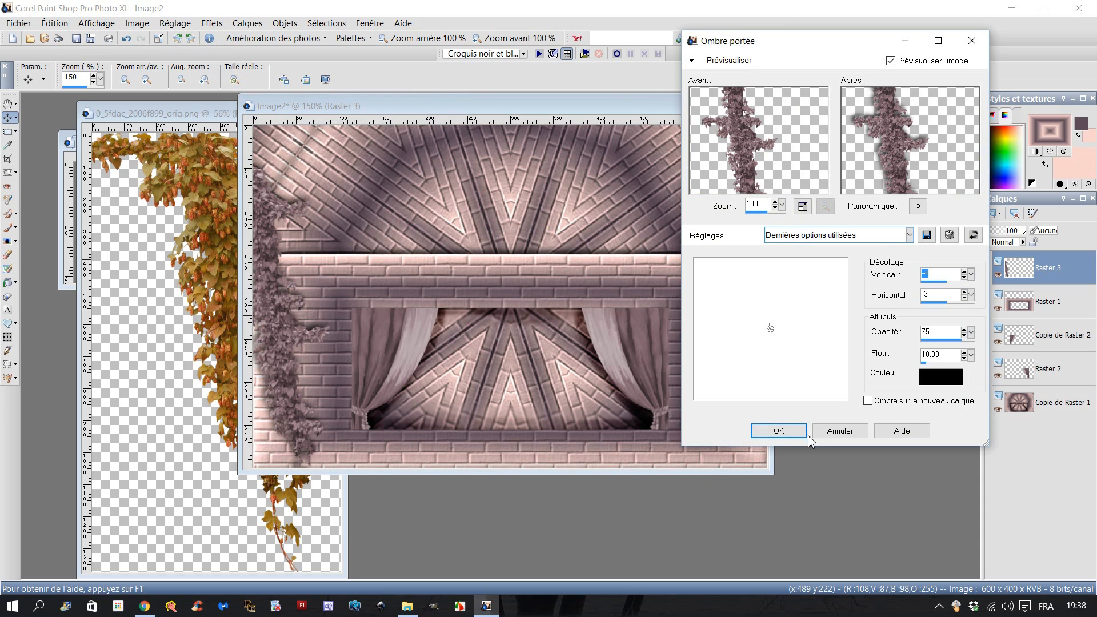
left_click(840, 431)
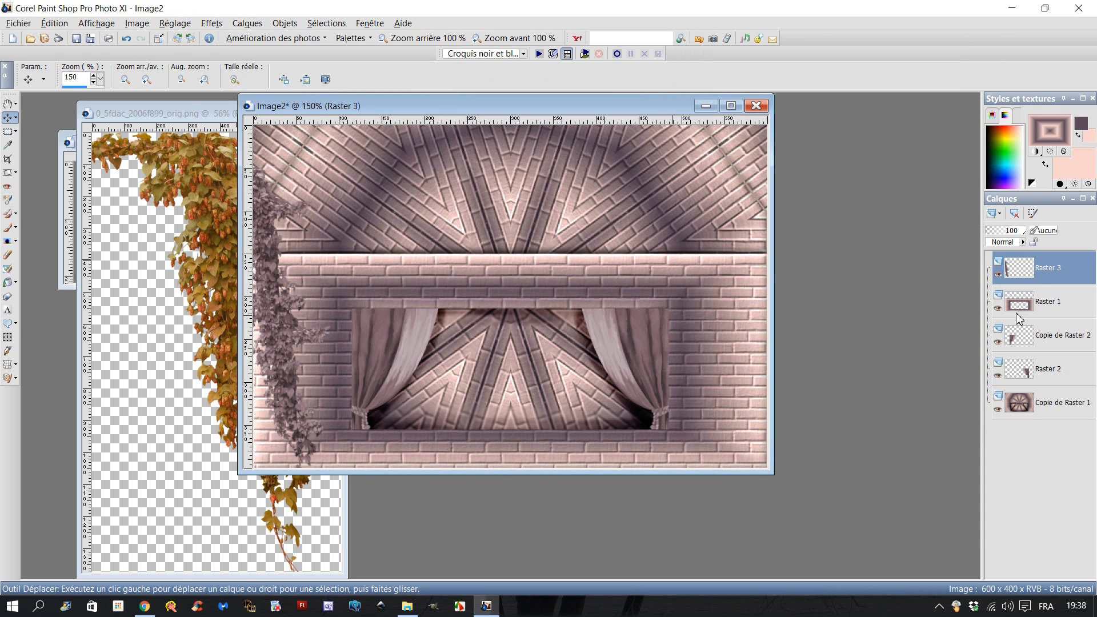
Duplicate the merged vine layer and mirror the copy onto the right side of the brick wall.
right_click(1036, 275)
left_click(931, 392)
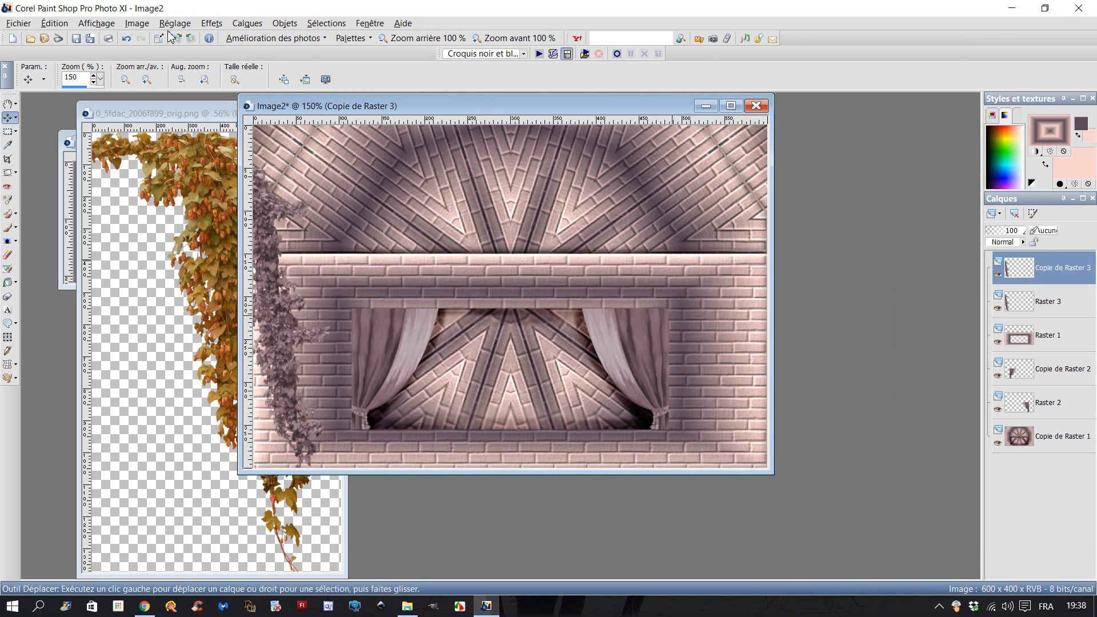
left_click(140, 24)
left_click(150, 147)
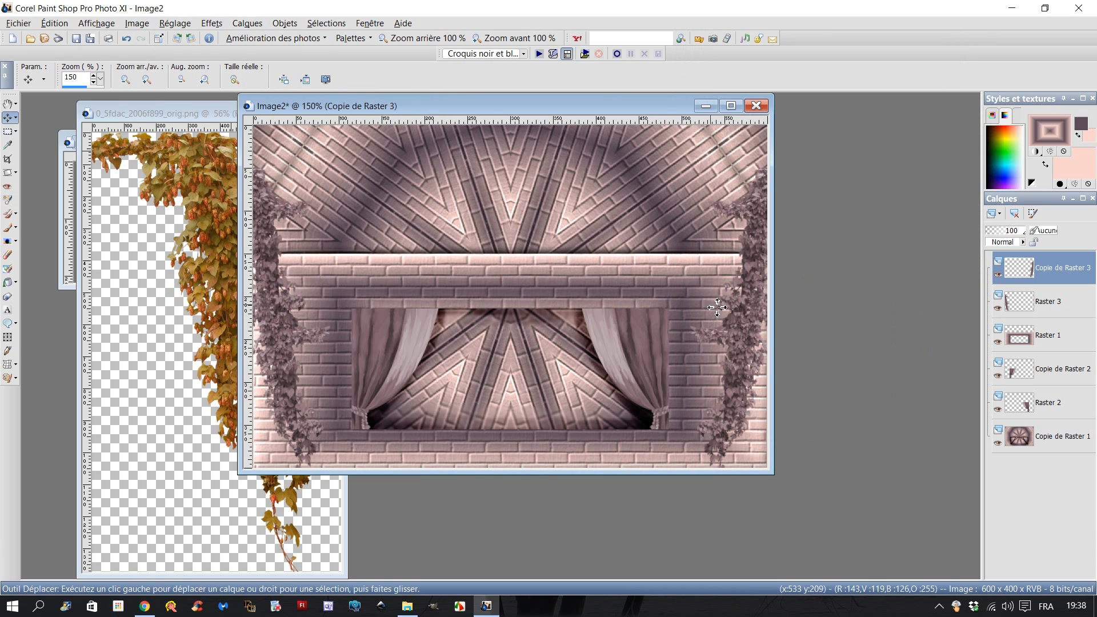
Add a black drop shadow to the mirrored right vine with horizontal offset -3, opacity 75 and blur 10,00.
left_click(211, 23)
mouse_move(240, 50)
left_click(408, 104)
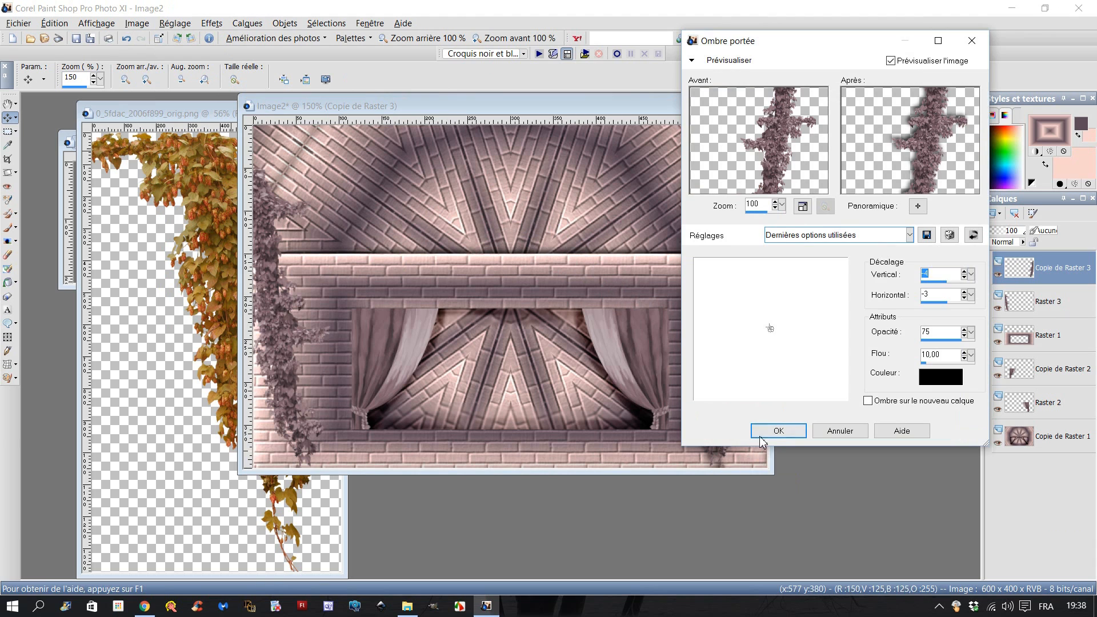
left_click(762, 436)
Give the left vine on Raster 3 the same black drop shadow, with opacity 75 and blur 10,00.
left_click(1048, 305)
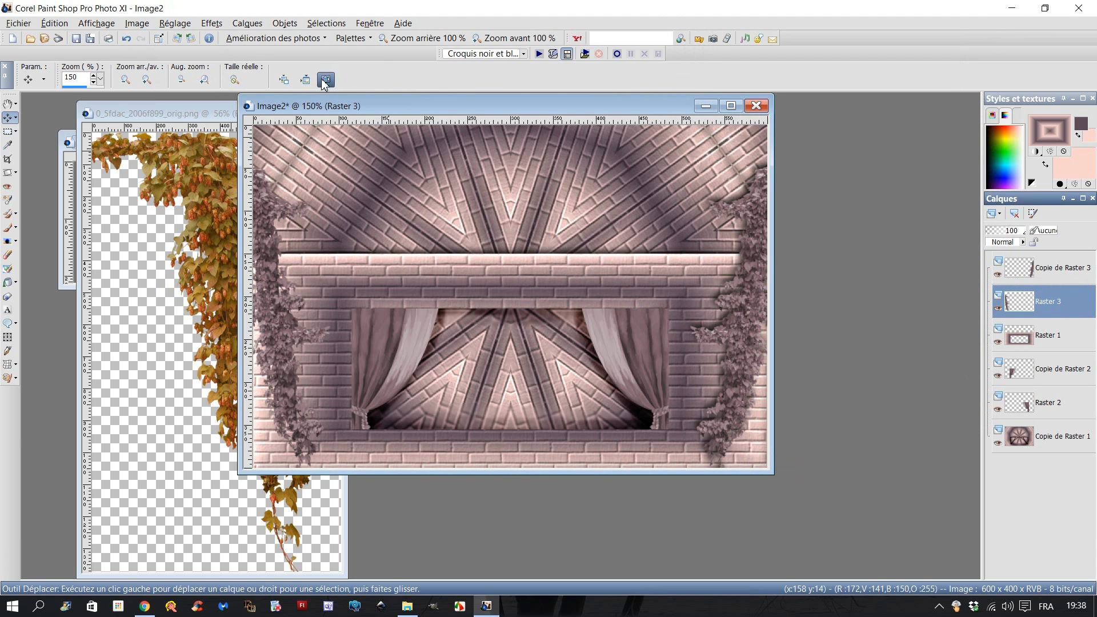
left_click(210, 26)
mouse_move(240, 53)
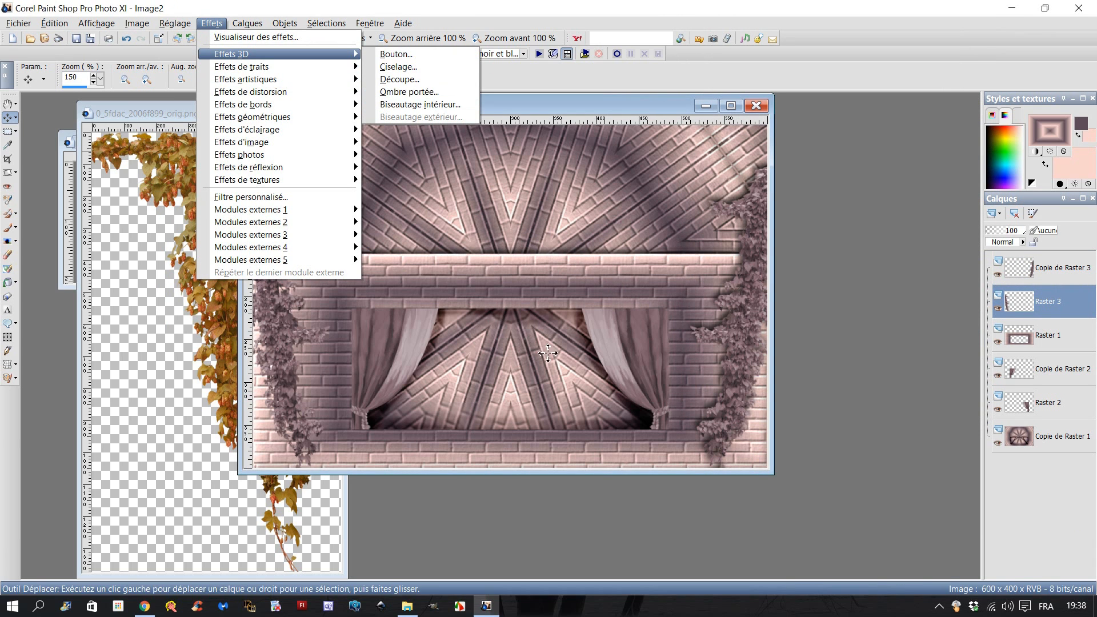
left_click(383, 92)
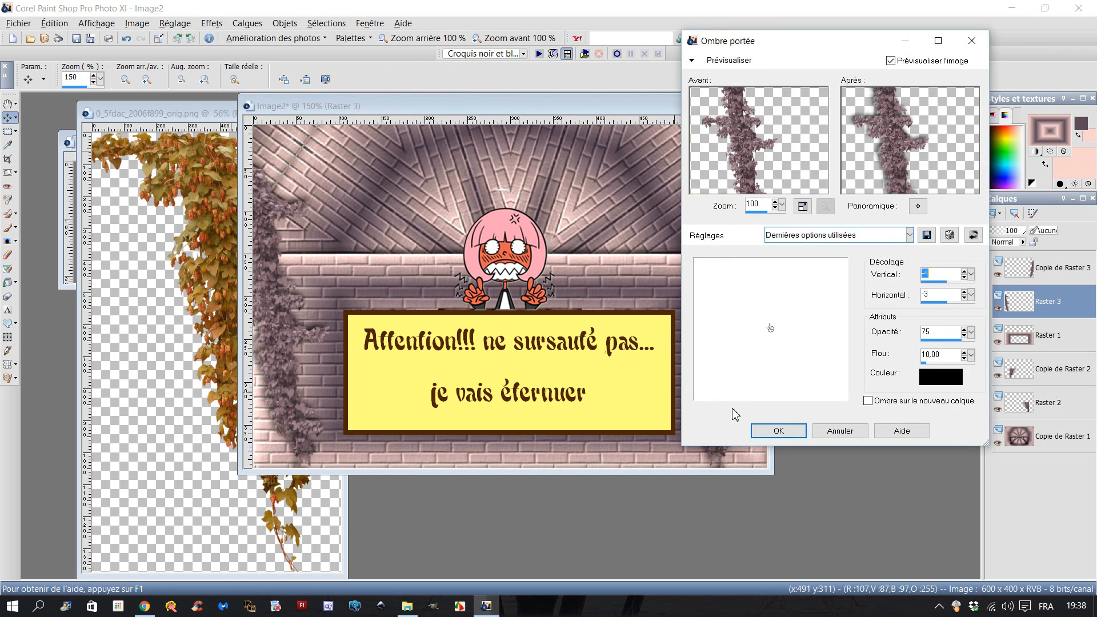
left_click(754, 437)
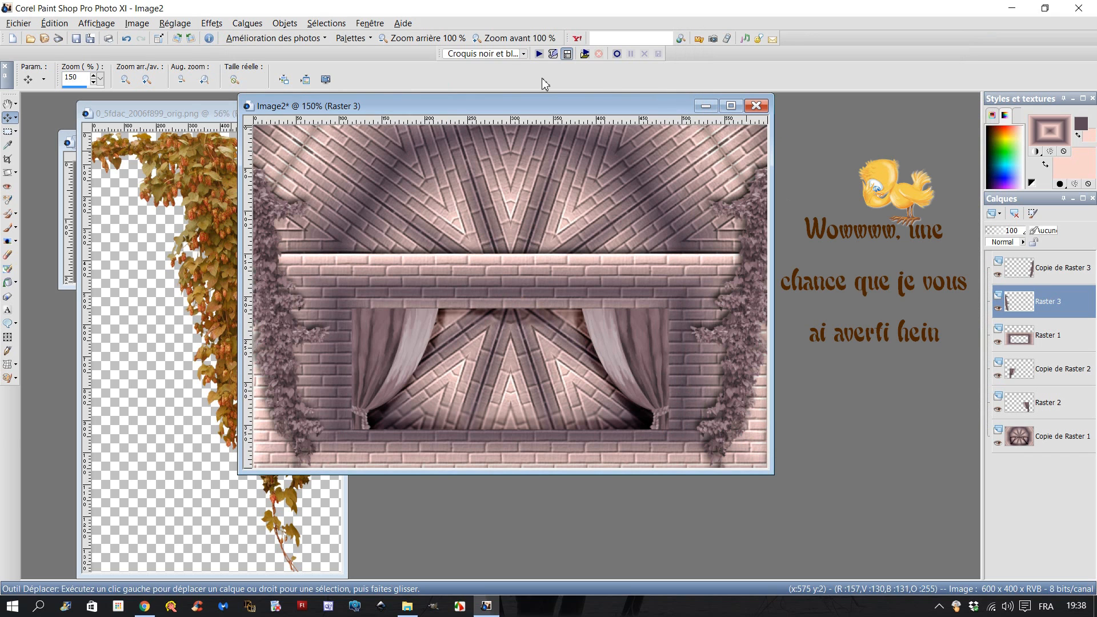
Shift the left vine up to the image's upper edge and slightly inward, and put away the orange vine source image.
left_click_drag(269, 214, 287, 172)
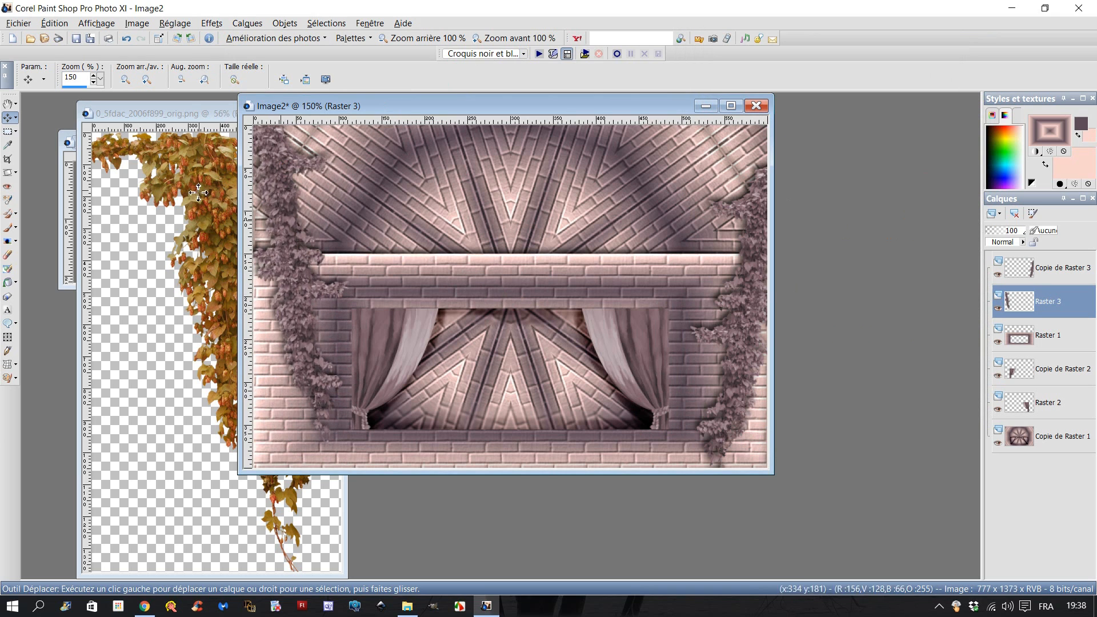
left_click(174, 117)
left_click(330, 114)
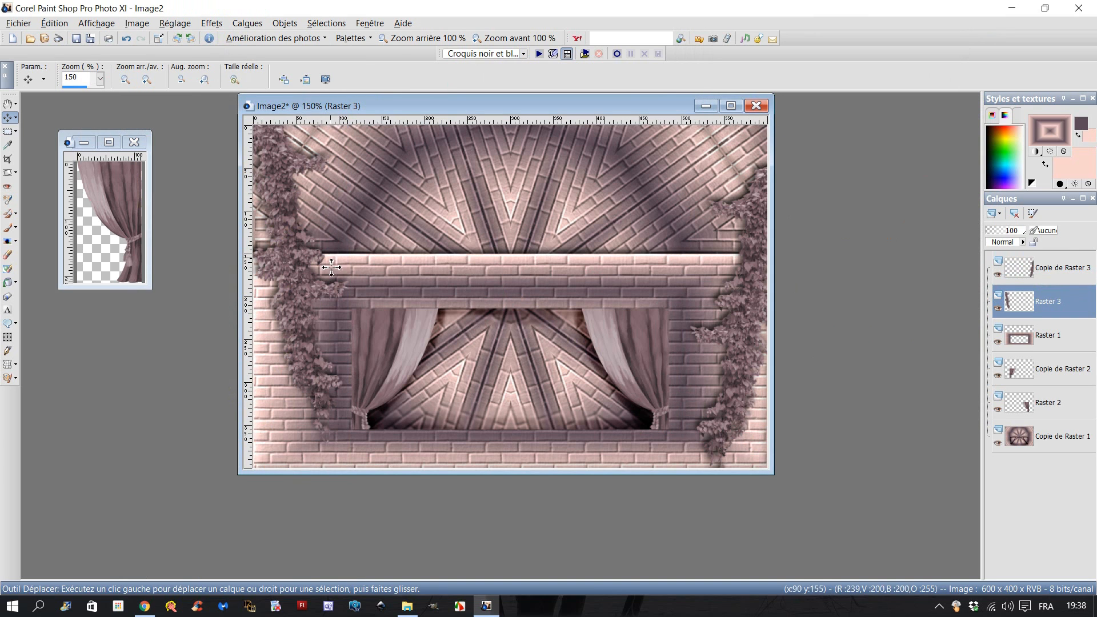
Open LanterneAvecOmbre.png and paste a copy of the lantern as a new layer in the brick scene.
left_click(407, 609)
left_click(594, 214)
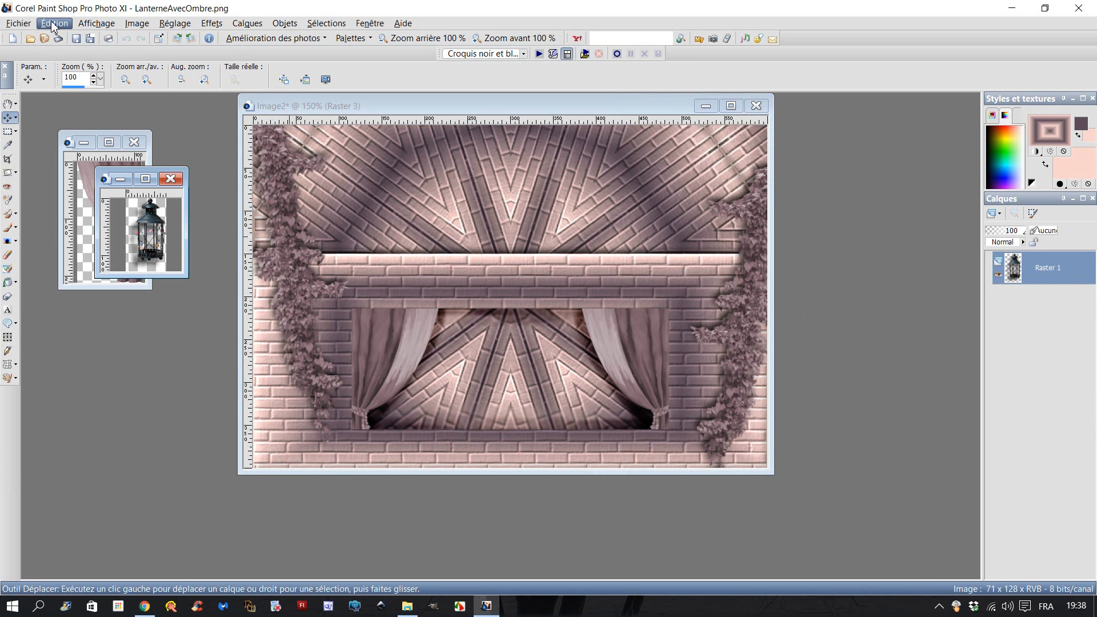
left_click(57, 23)
left_click(60, 89)
left_click(387, 109)
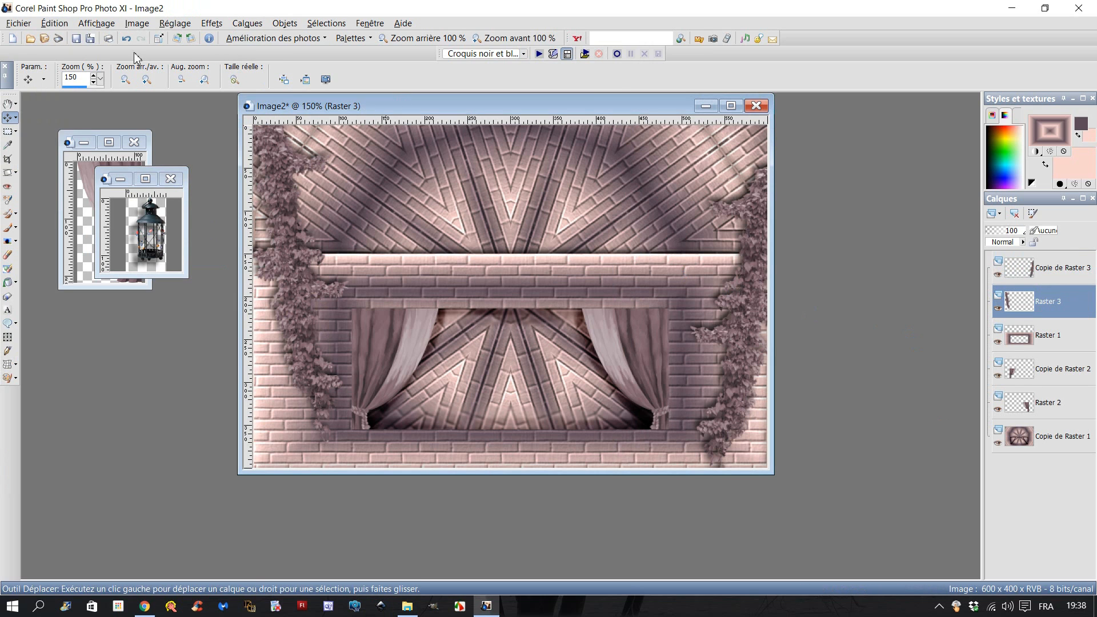
left_click(43, 25)
left_click(80, 129)
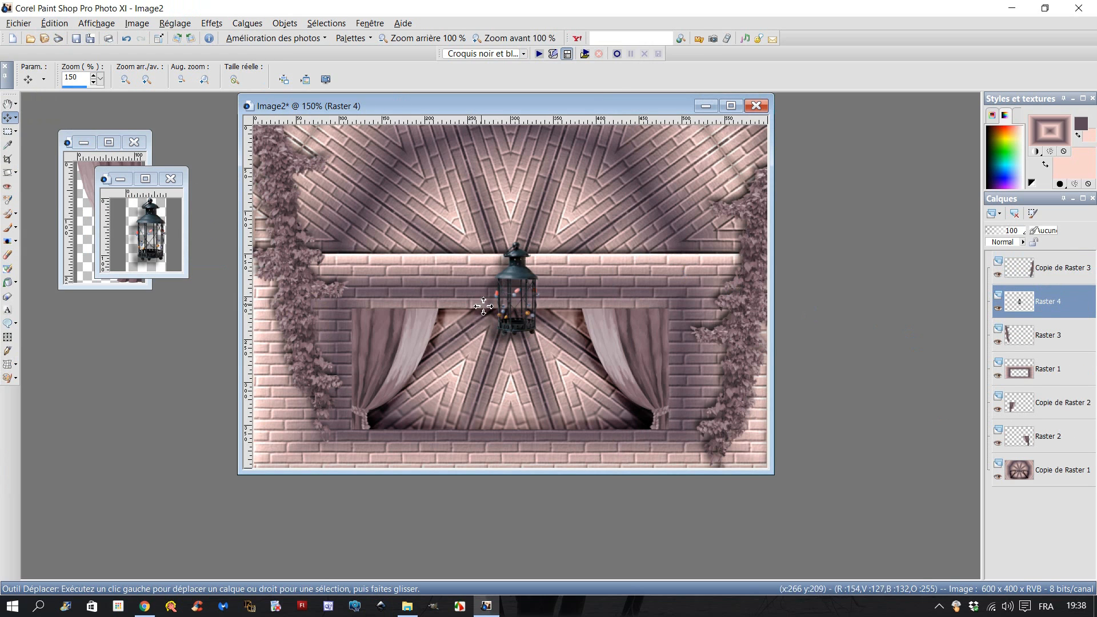
Place the lantern on the wall ledge beside the right vine and move its layer directly below the Raster 1 brick wall.
left_click_drag(515, 274, 715, 196)
left_click(1060, 302)
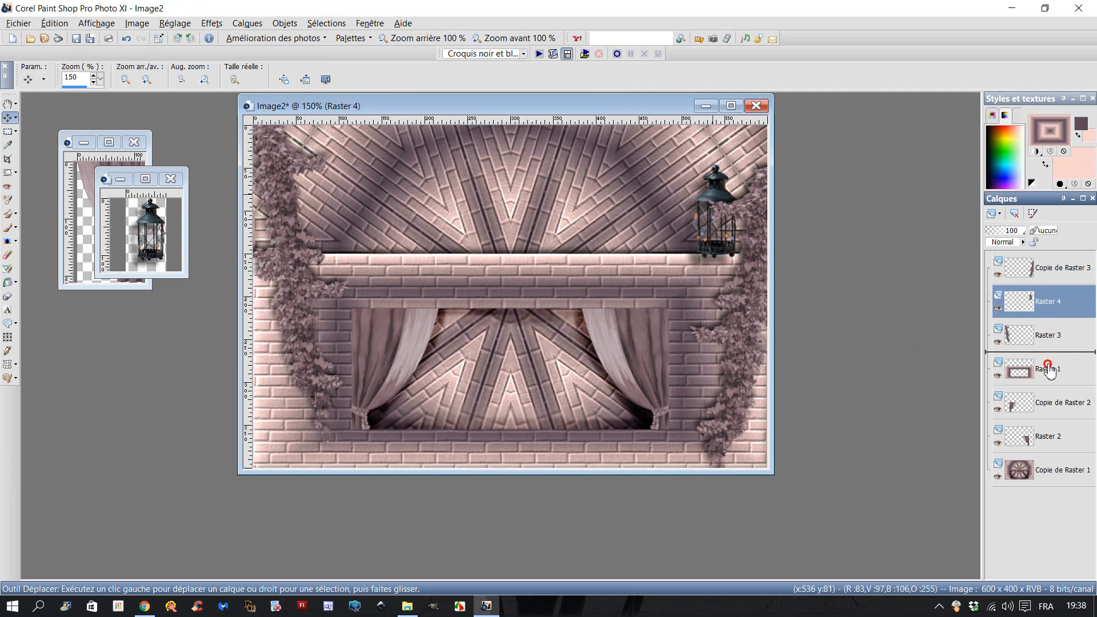
left_click_drag(1047, 376, 1047, 378)
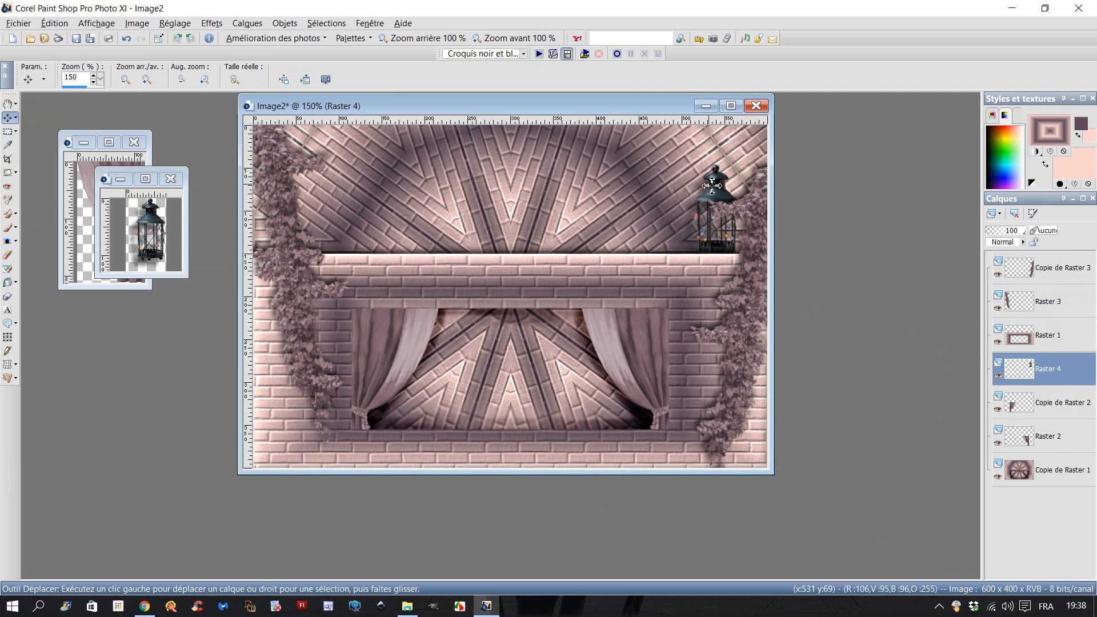
left_click_drag(717, 187, 715, 188)
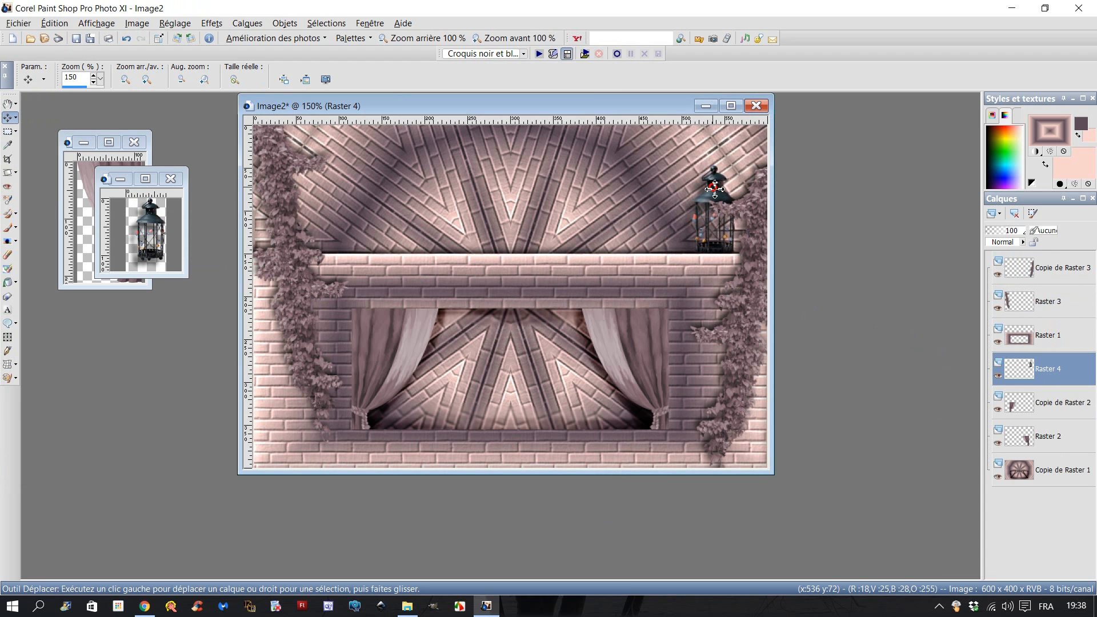
Open the flower branch image 0_7bf42_4374afa5_L.png and reduce its branch layer by percentage, keeping the proportions and leaving the canvas size.
left_click(406, 614)
left_click_drag(300, 255, 697, 526)
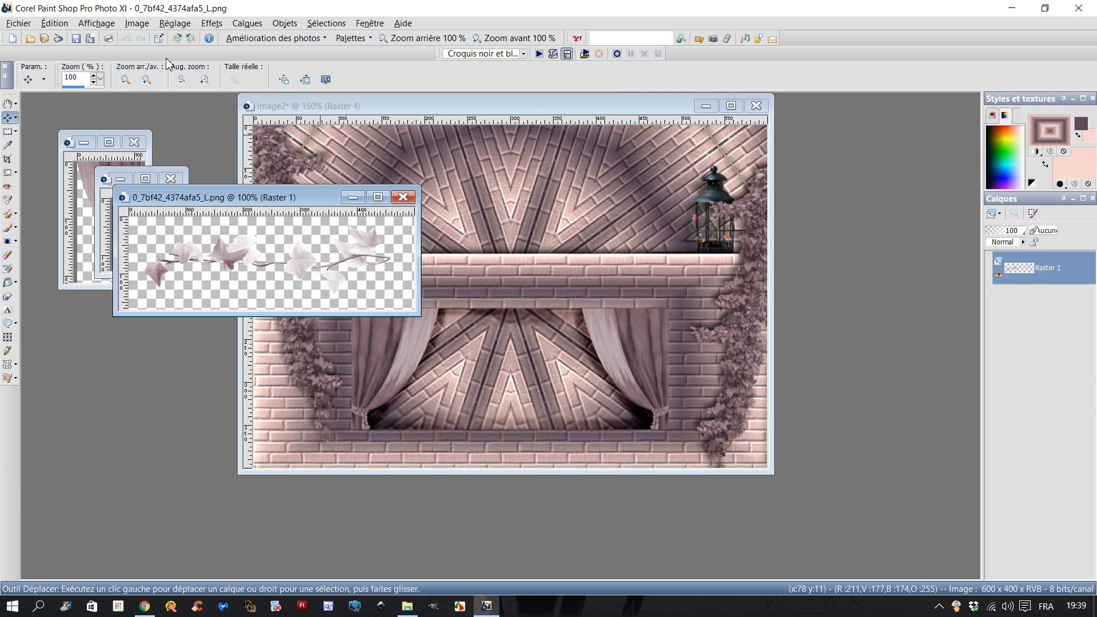
left_click(137, 24)
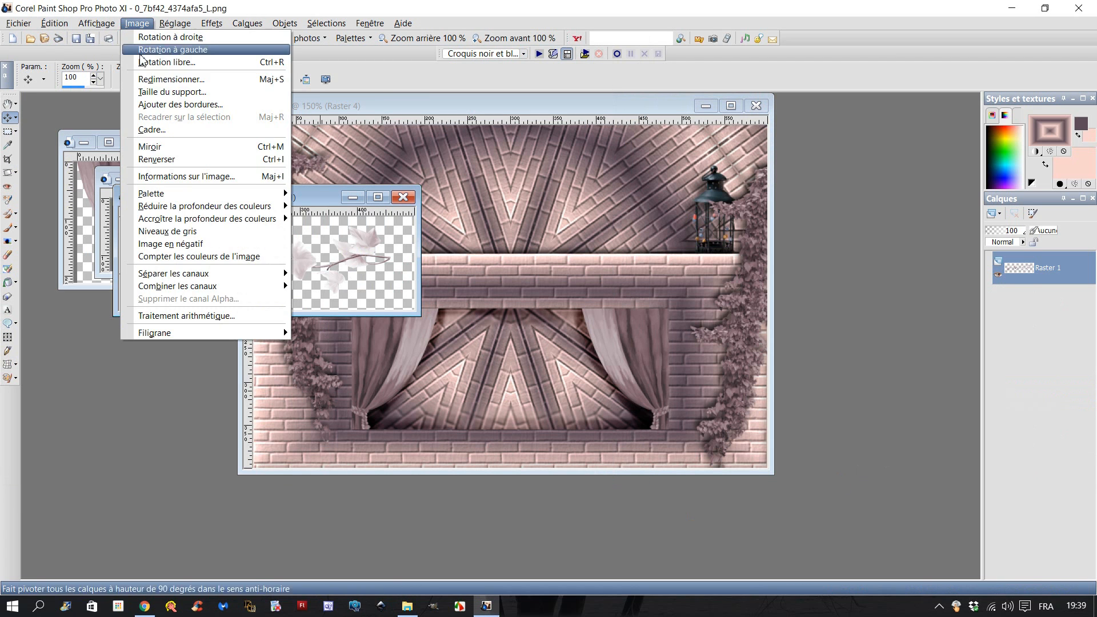
left_click(154, 80)
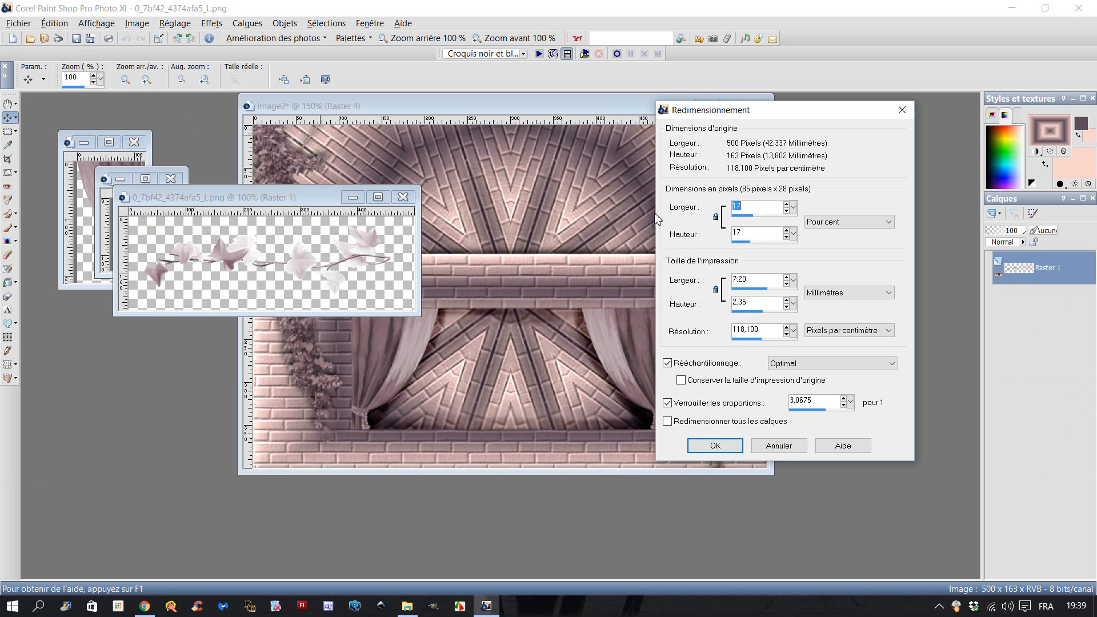
left_click(716, 446)
Copy the reduced flower branch and paste it as a new layer in the brick scene.
left_click(54, 23)
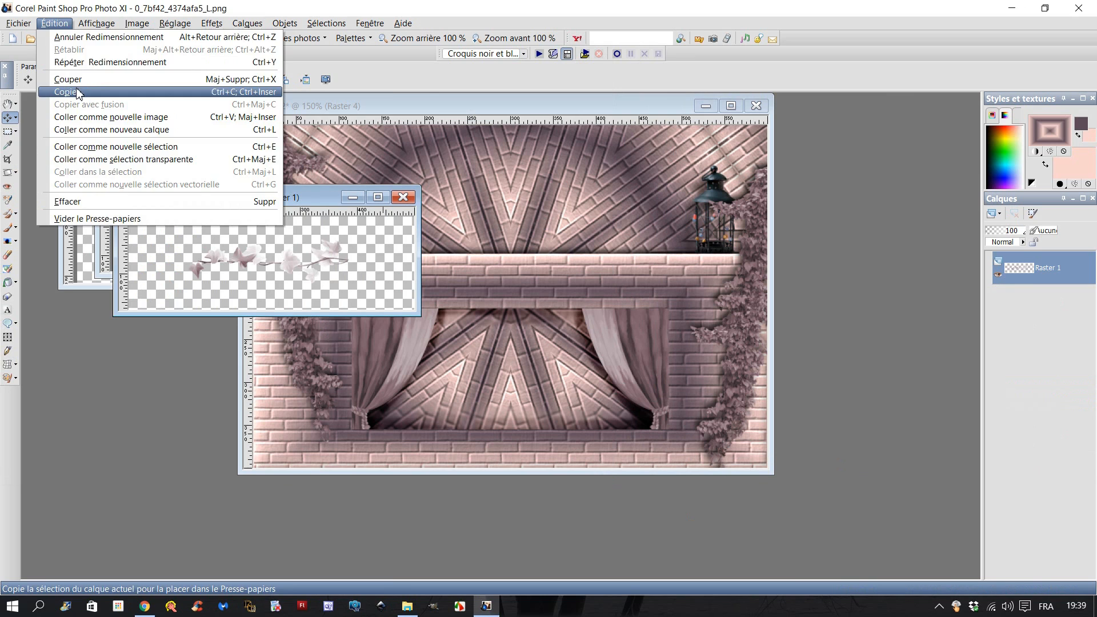
left_click(79, 93)
left_click(431, 100)
left_click(54, 23)
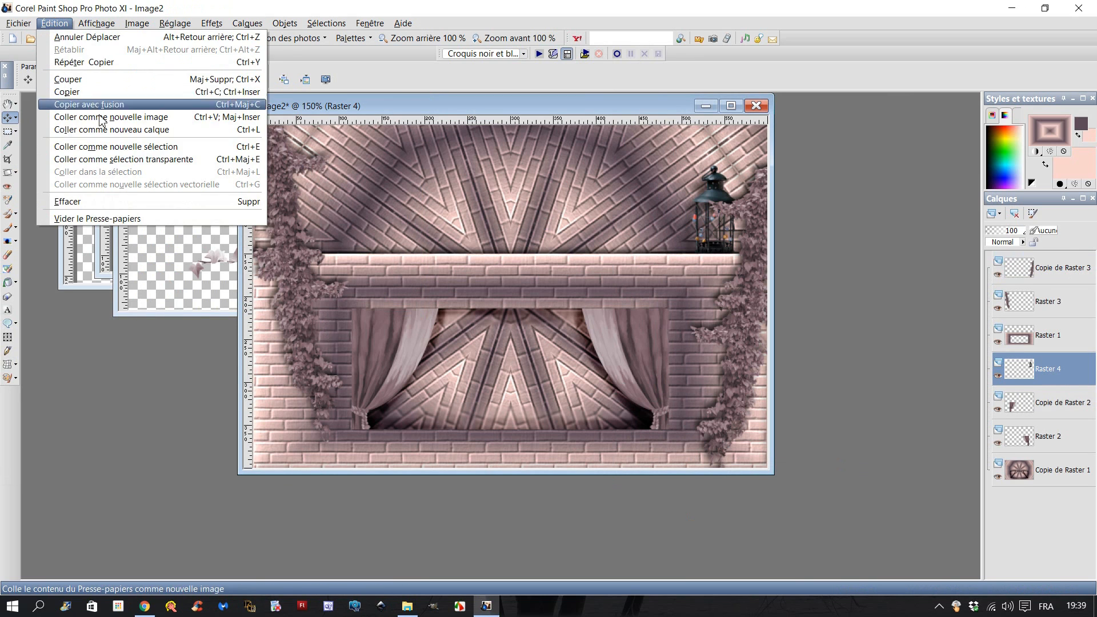
left_click(112, 130)
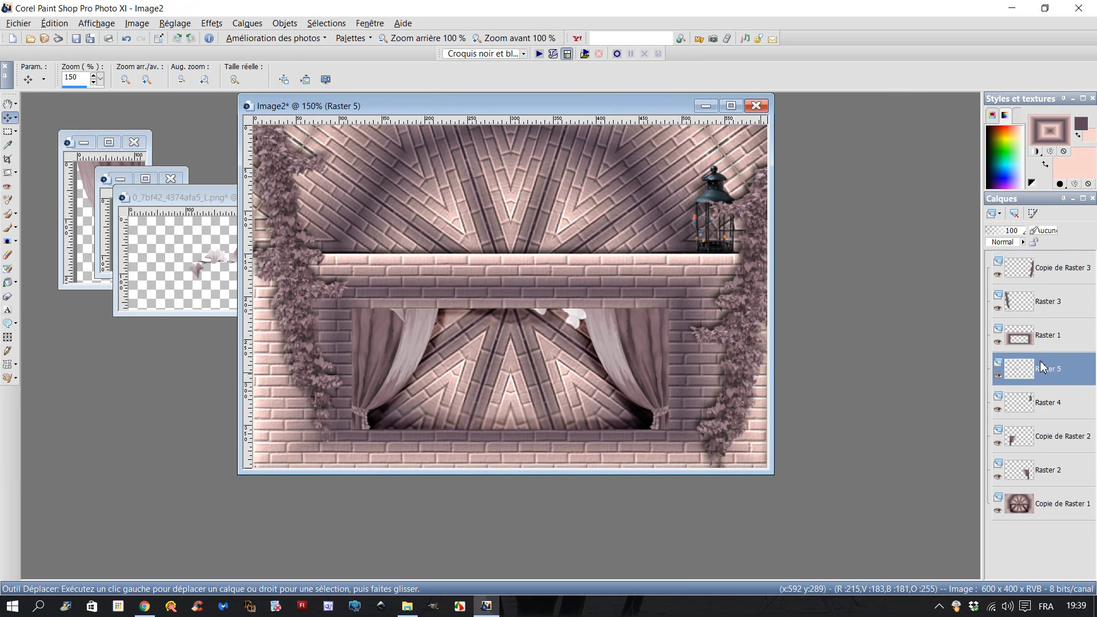
Move the flower branch layer above the Raster 1 brick wall and place the branch along the ledge's right half.
left_click_drag(1042, 366, 1043, 388)
left_click_drag(1036, 331, 1035, 326)
left_click_drag(491, 291, 633, 248)
Duplicate the flower branch, mirror the copy onto the ledge's left half and merge it down into Raster 5.
right_click(1046, 341)
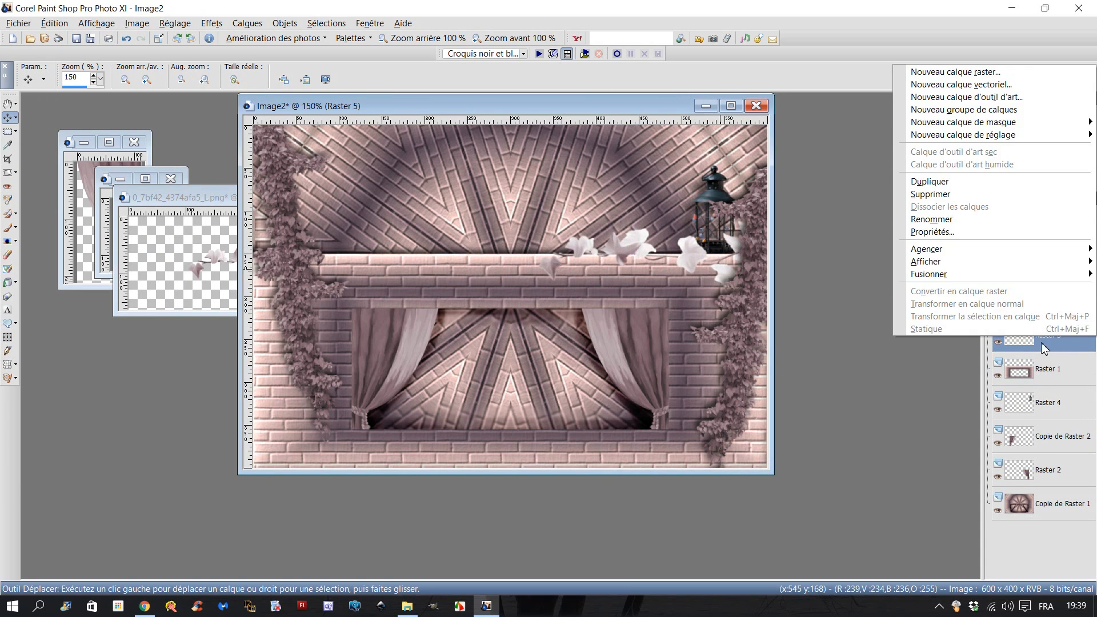
left_click(930, 182)
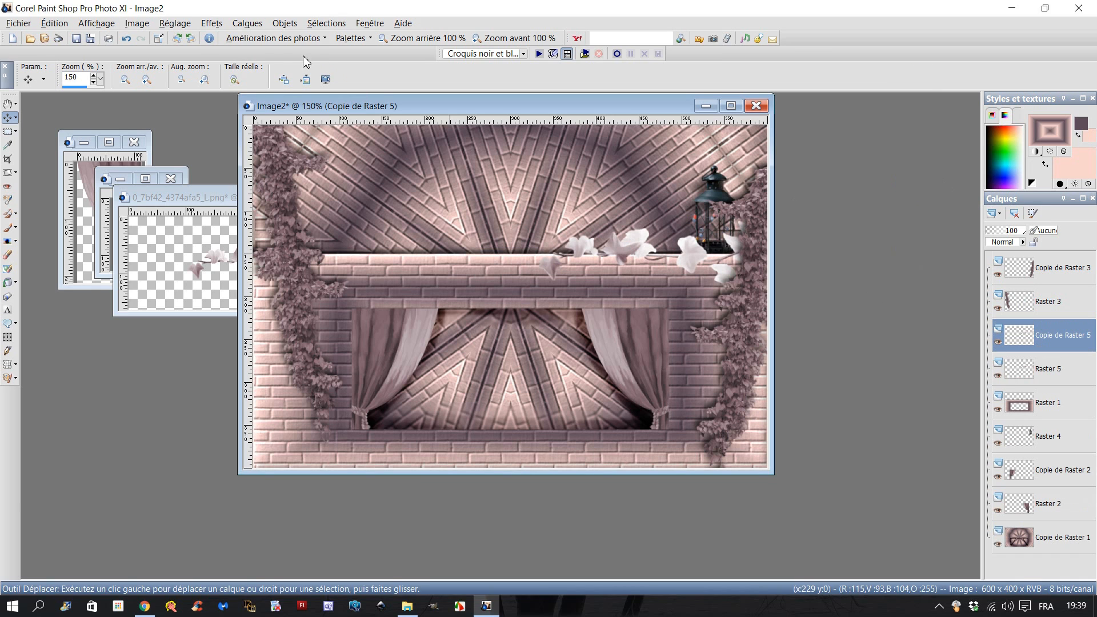
left_click(138, 23)
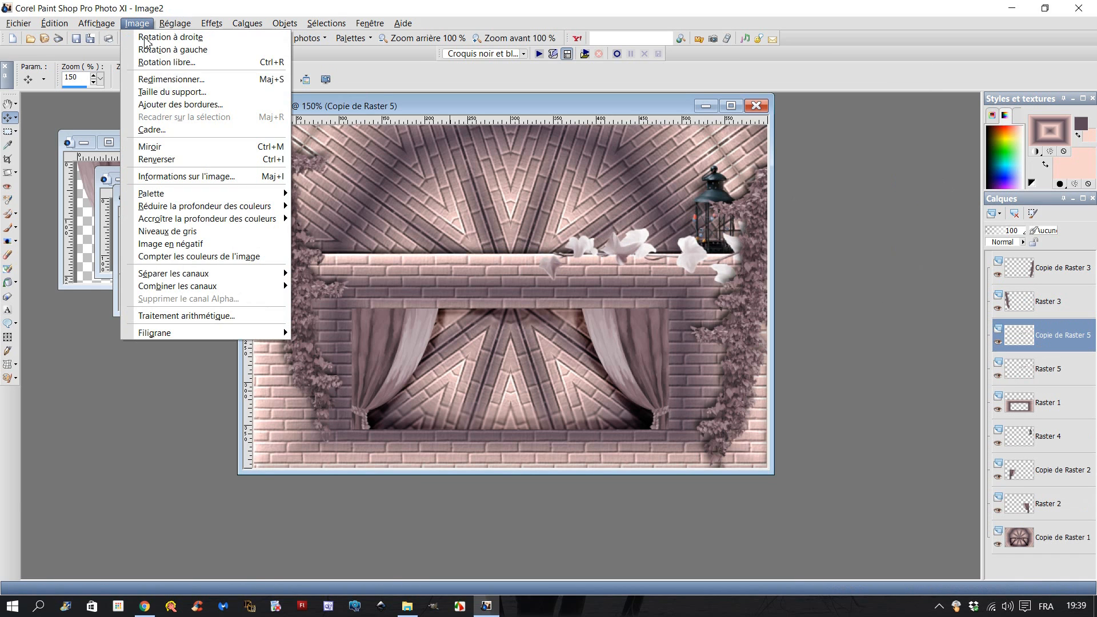
left_click(165, 148)
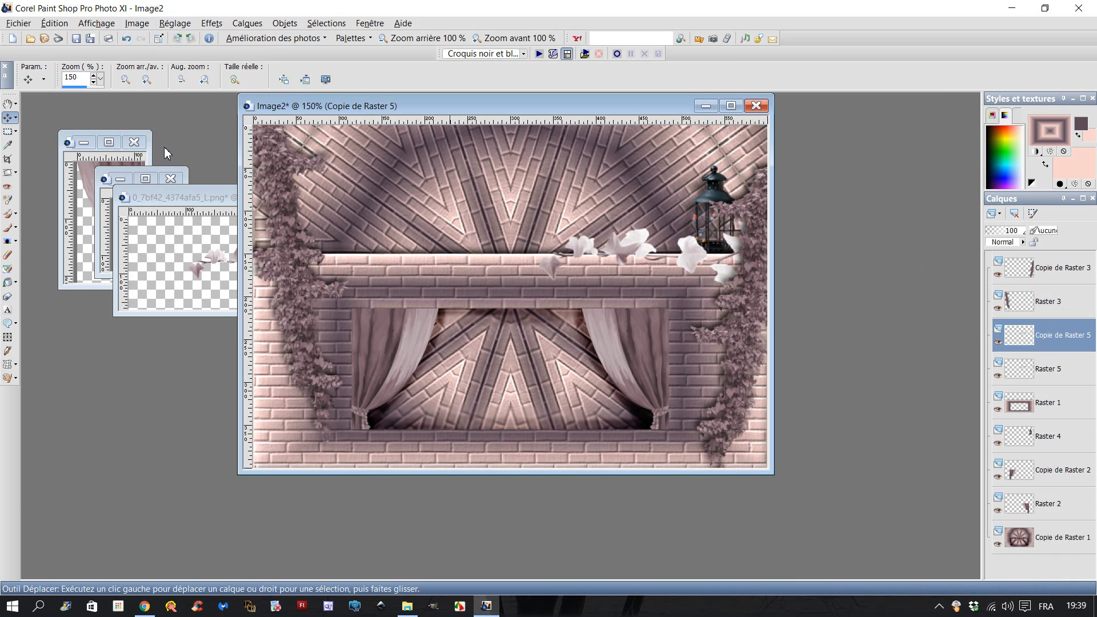
right_click(1019, 334)
mouse_move(904, 279)
left_click(871, 286)
Add a black drop shadow to the merged flower branches with horizontal offset -3, opacity 75 and blur 10,00.
left_click(209, 24)
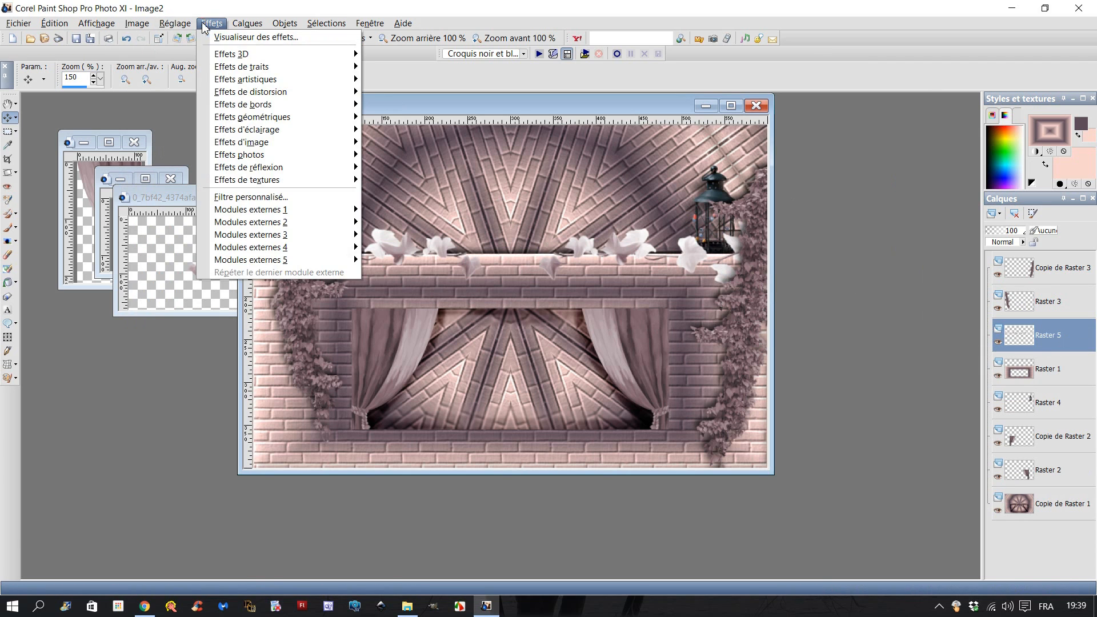
mouse_move(286, 54)
left_click(394, 91)
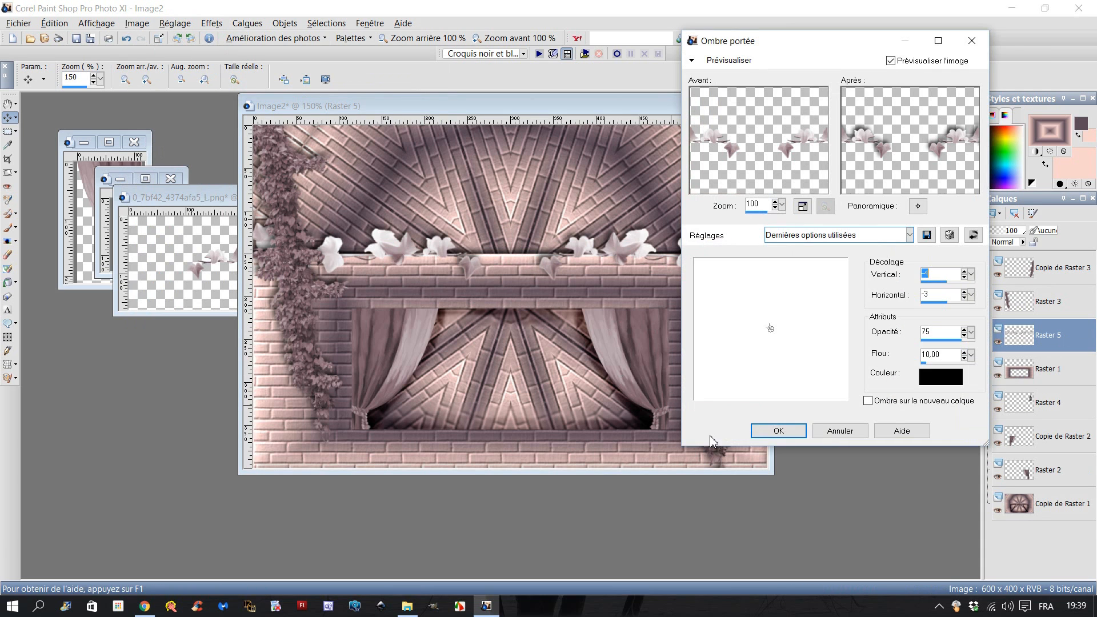
left_click(778, 431)
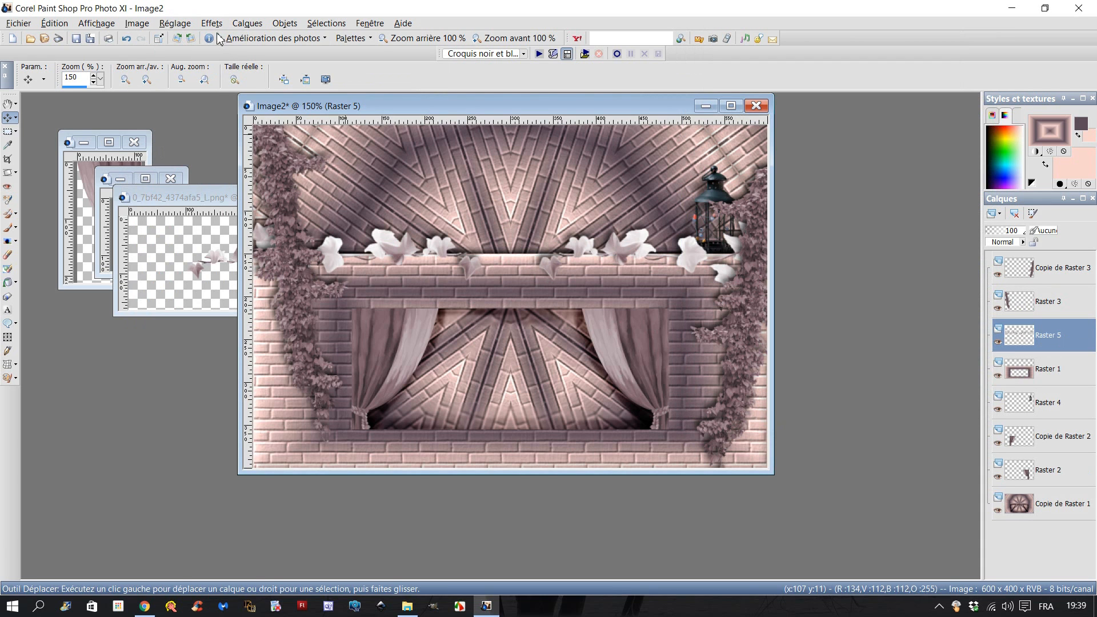
Apply a sharpness adjustment to the merged flower branches on the Raster 5 layer.
left_click(175, 23)
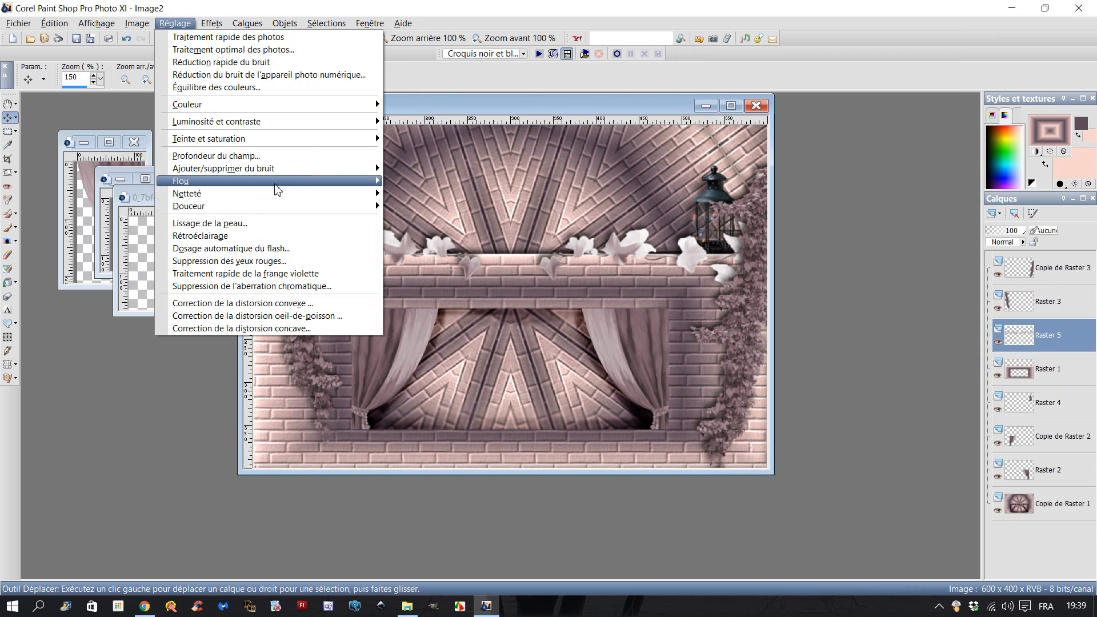
mouse_move(340, 197)
left_click(451, 220)
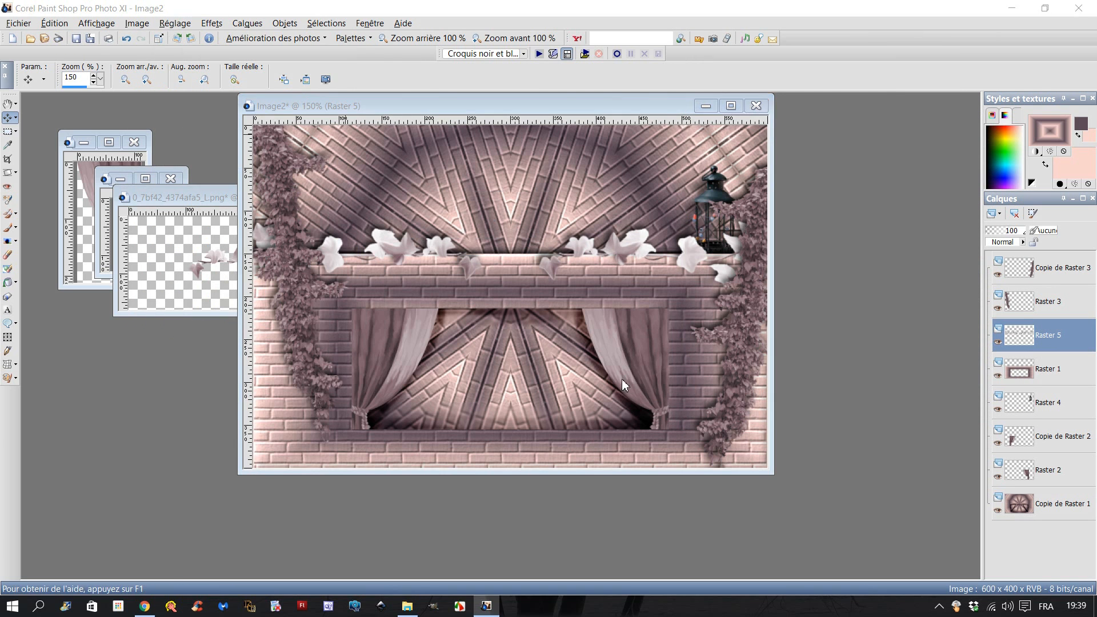
left_click(680, 408)
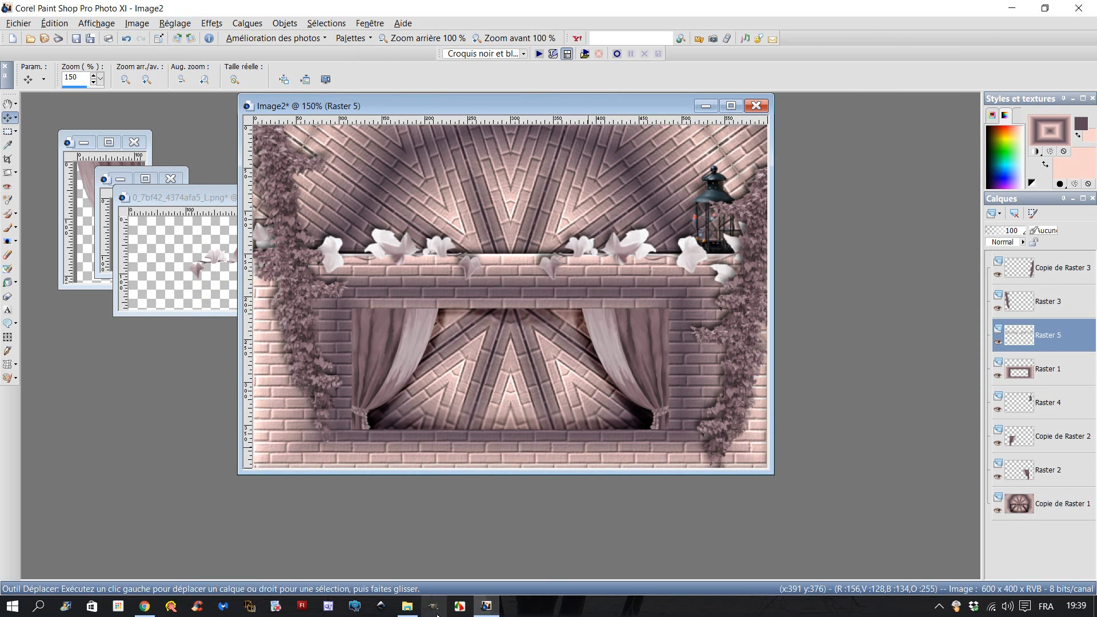
Open the cobweb image 0_61480_a80be999_orig.png from the Cours12 folder in Paint Shop Pro and copy it.
left_click(407, 606)
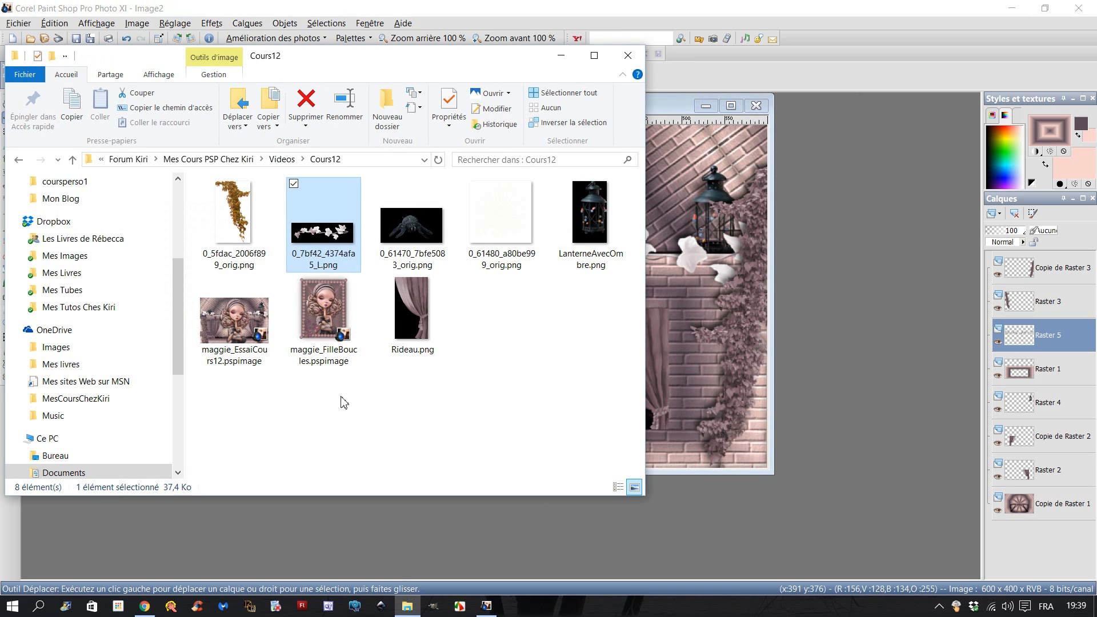
left_click(417, 229)
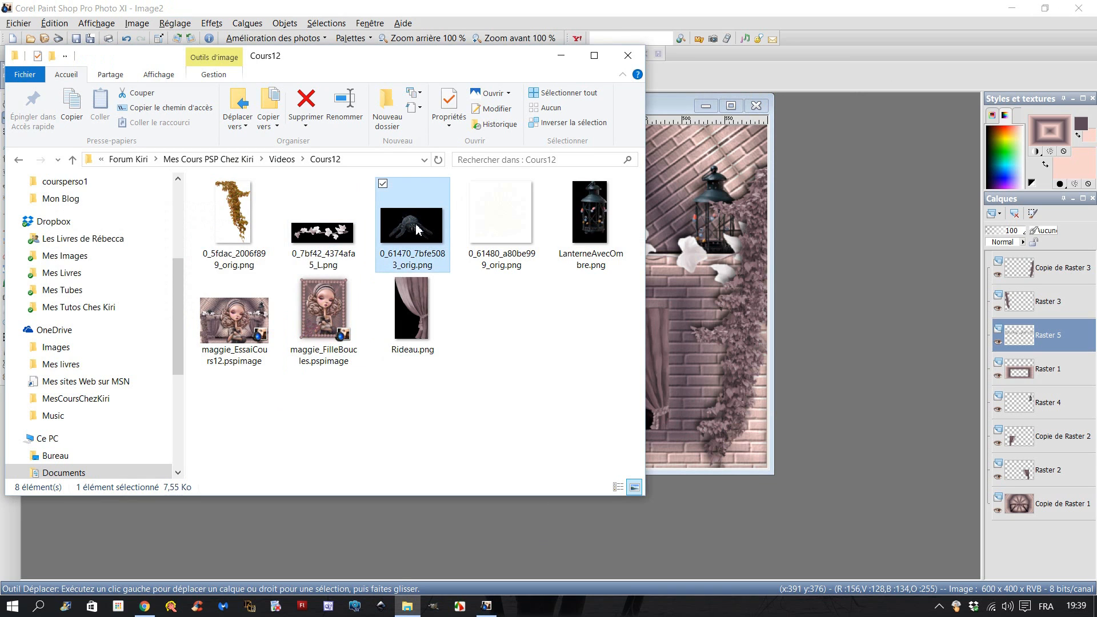
left_click(506, 225)
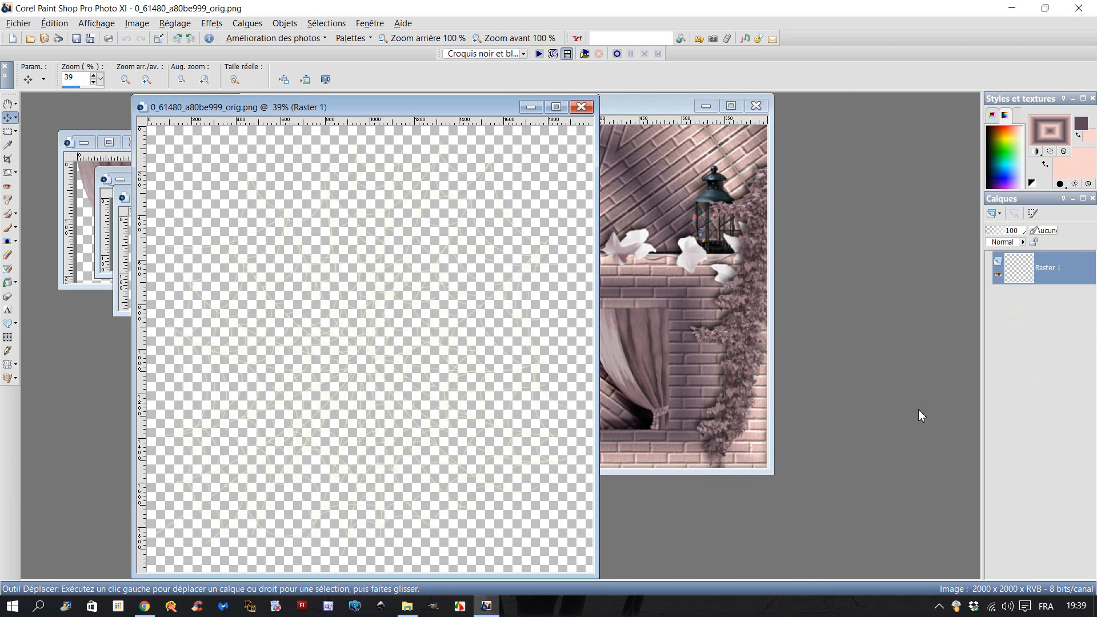
left_click(54, 24)
left_click(90, 92)
Select the empty window opening of the Raster 1 brick wall in Image2 with the Magic Wand.
left_click_drag(614, 116, 638, 139)
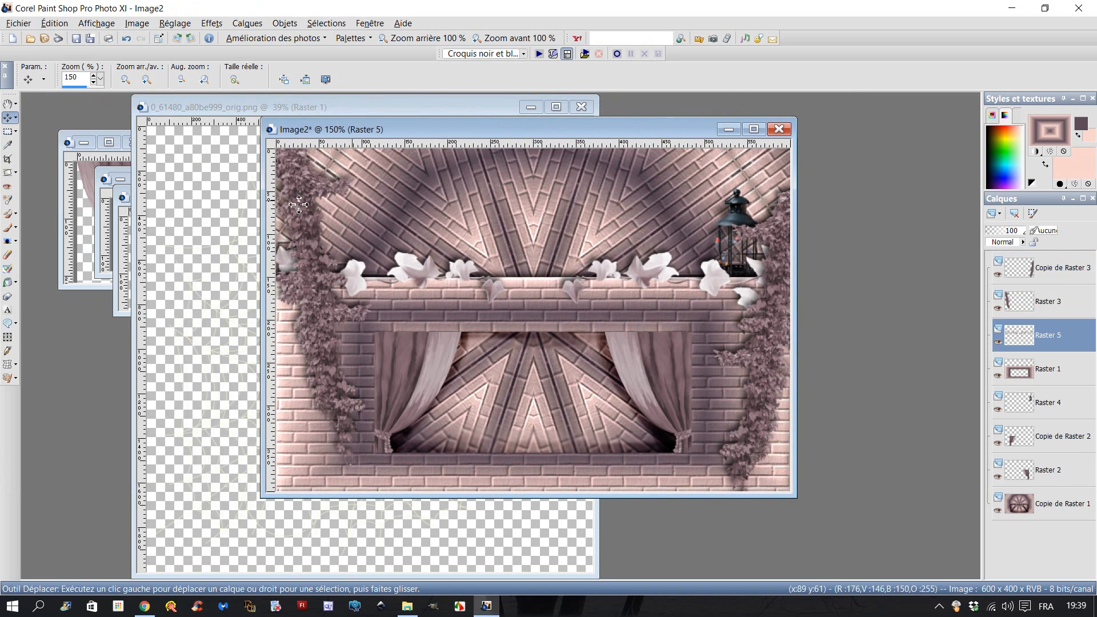
left_click(9, 131)
left_click(17, 132)
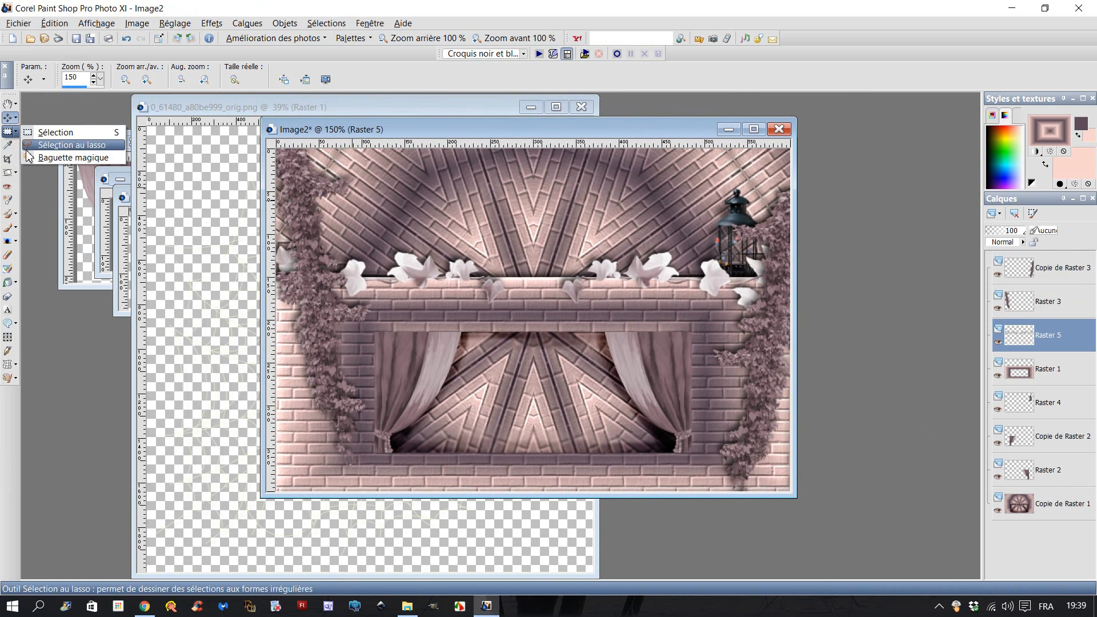
left_click(63, 160)
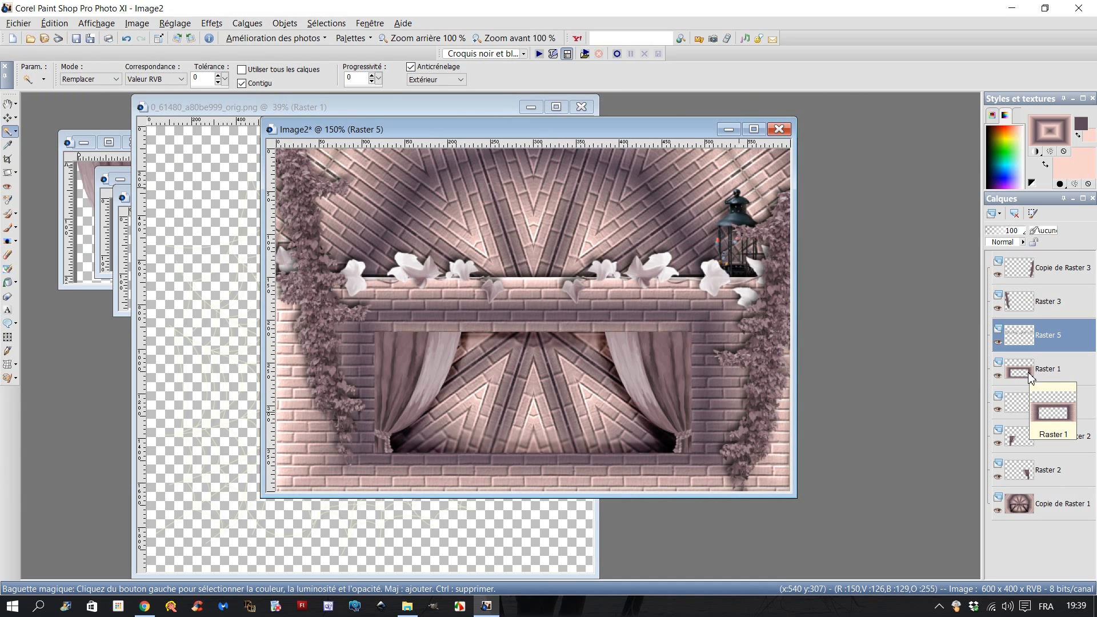
left_click(1045, 373)
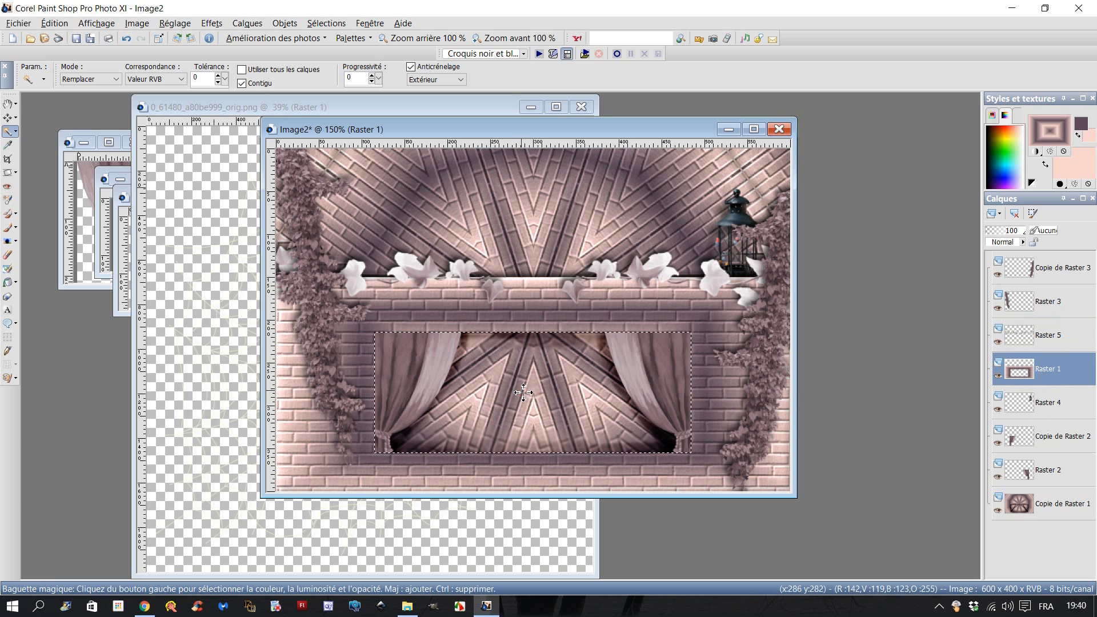
left_click(456, 368)
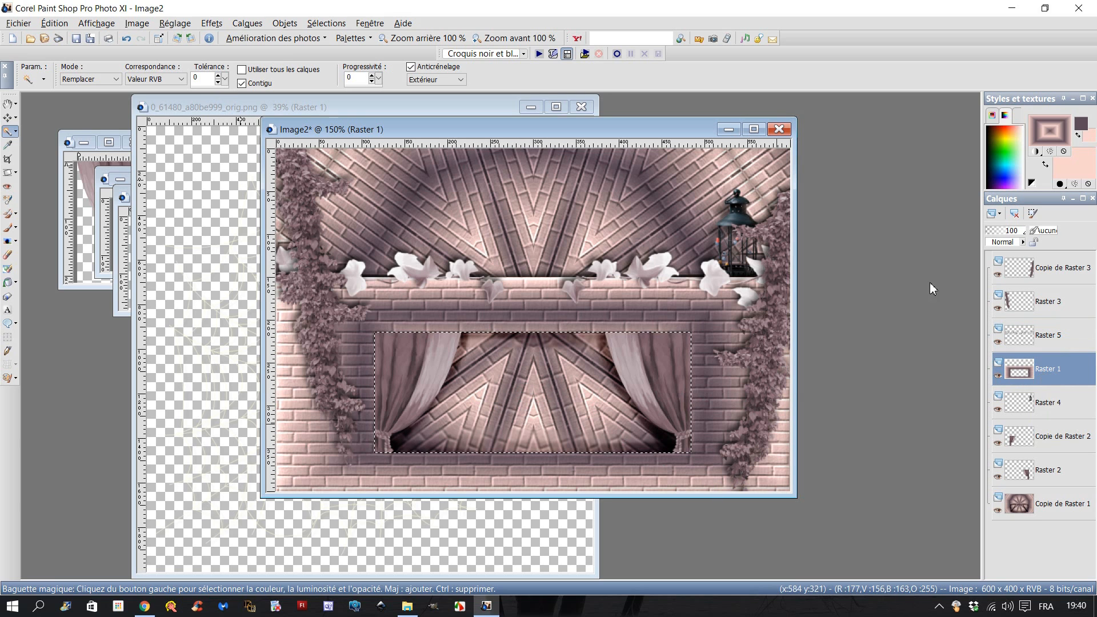
Add a new raster layer named Raster 6, paste the cobweb into the window selection and deselect.
left_click(993, 214)
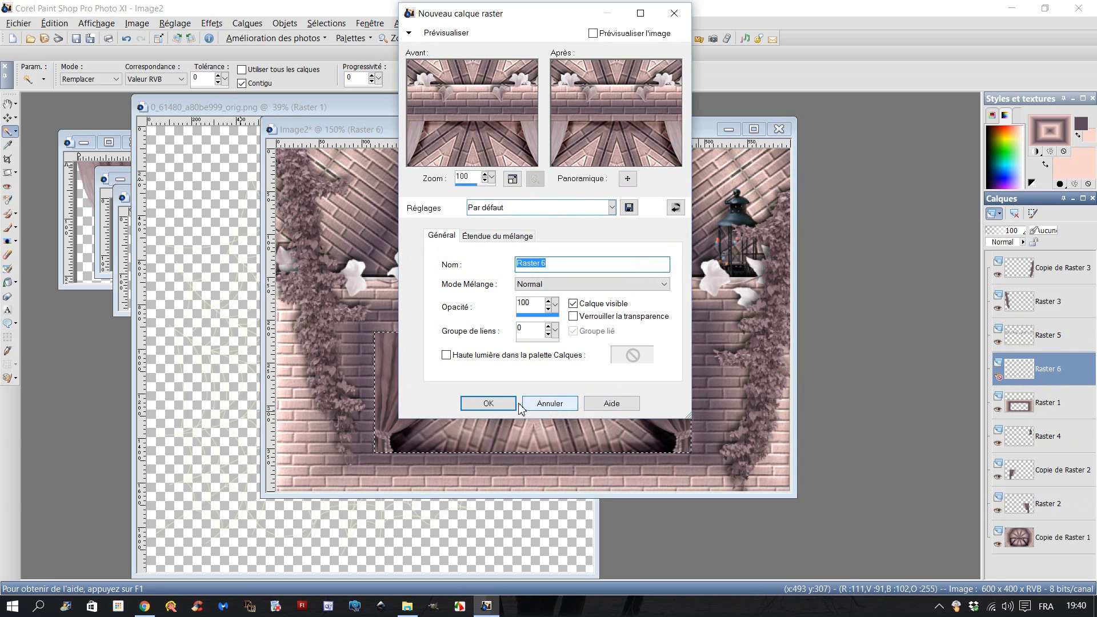
left_click(495, 409)
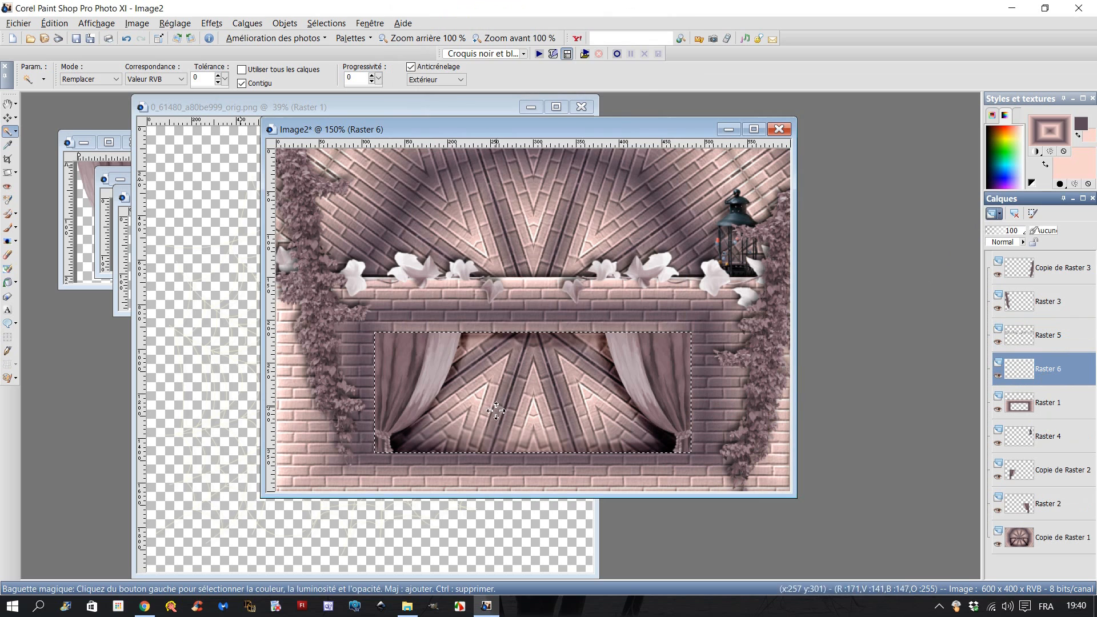
left_click(54, 23)
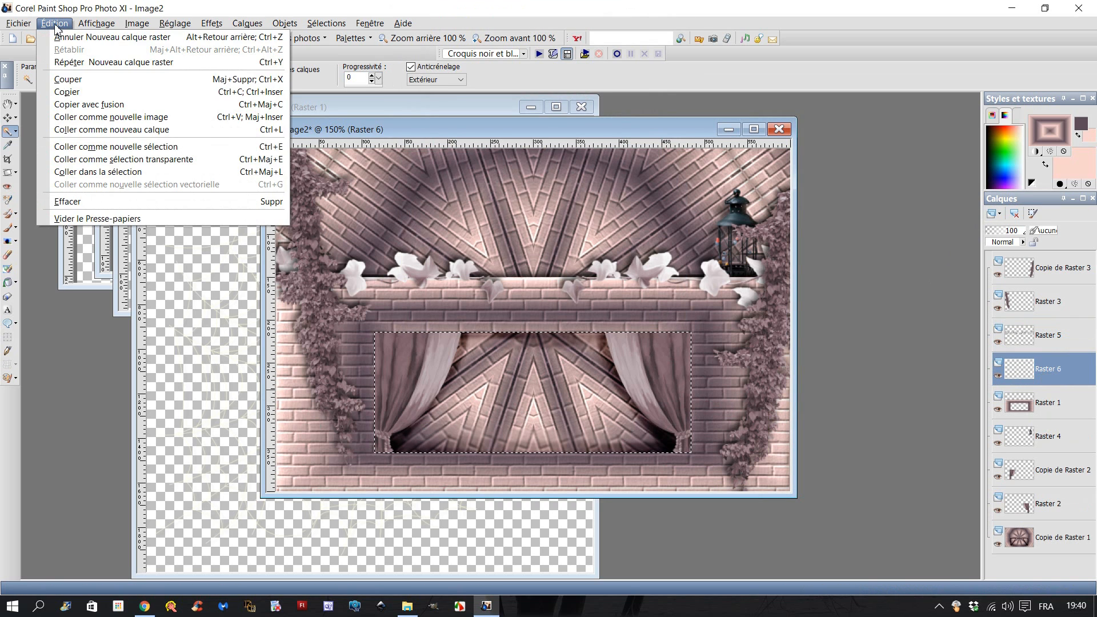
left_click(89, 174)
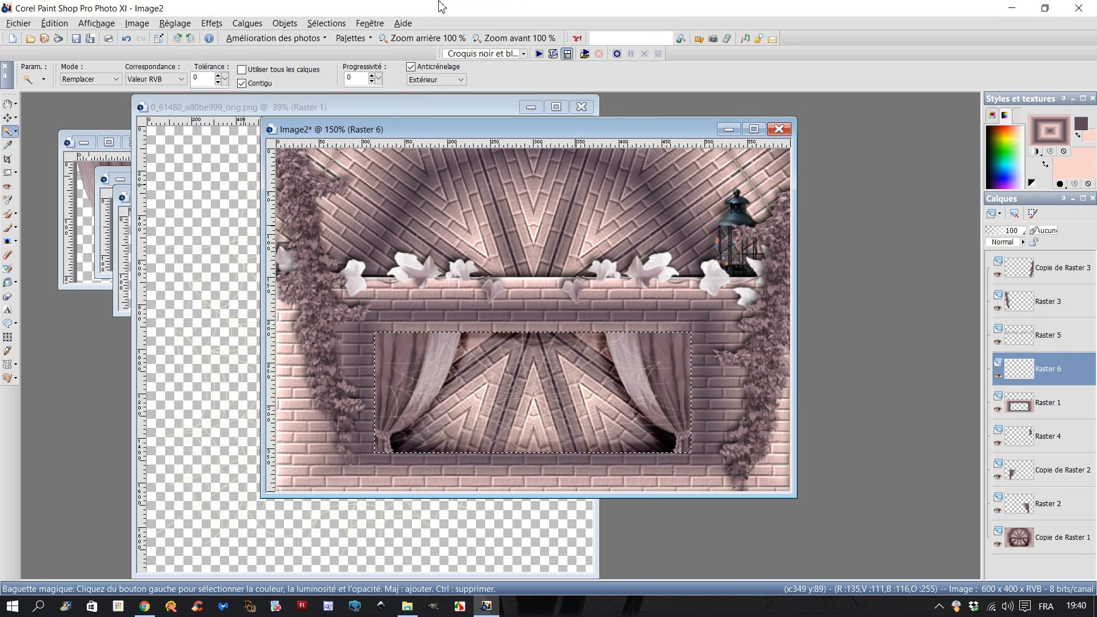
left_click(327, 22)
left_click(336, 53)
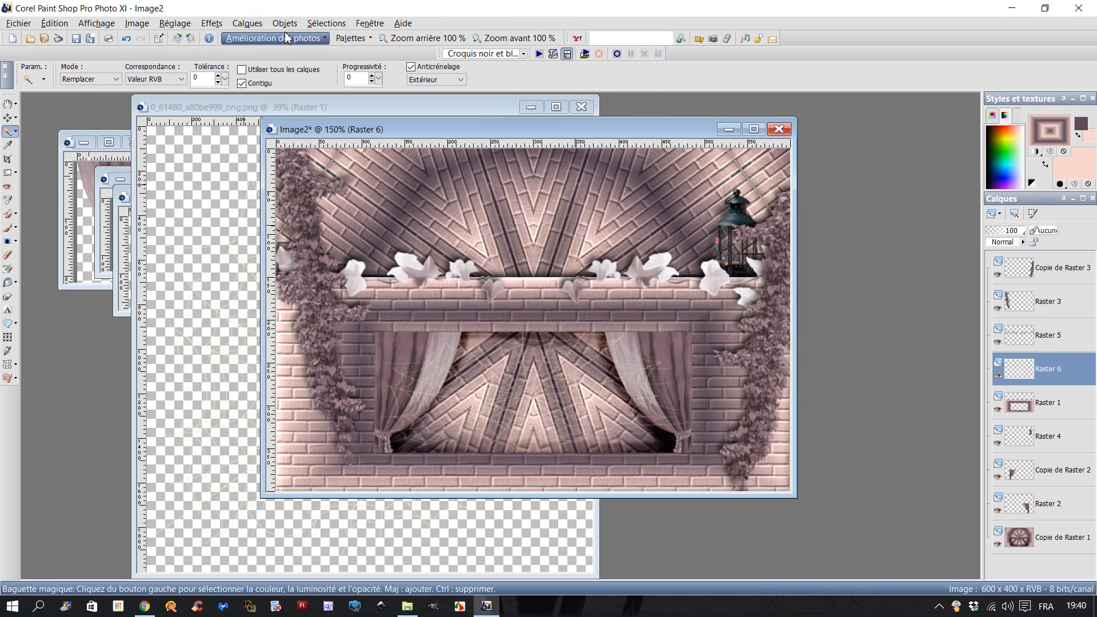
Apply the Accentuer davantage edge effect to the cobweb on Raster 6.
left_click(179, 24)
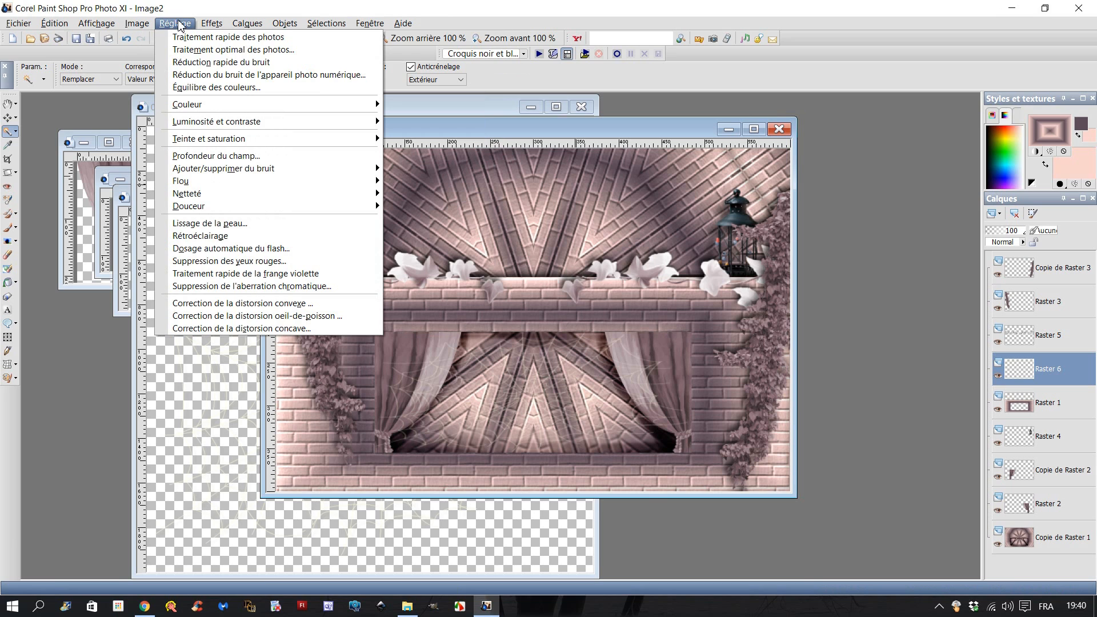
mouse_move(210, 28)
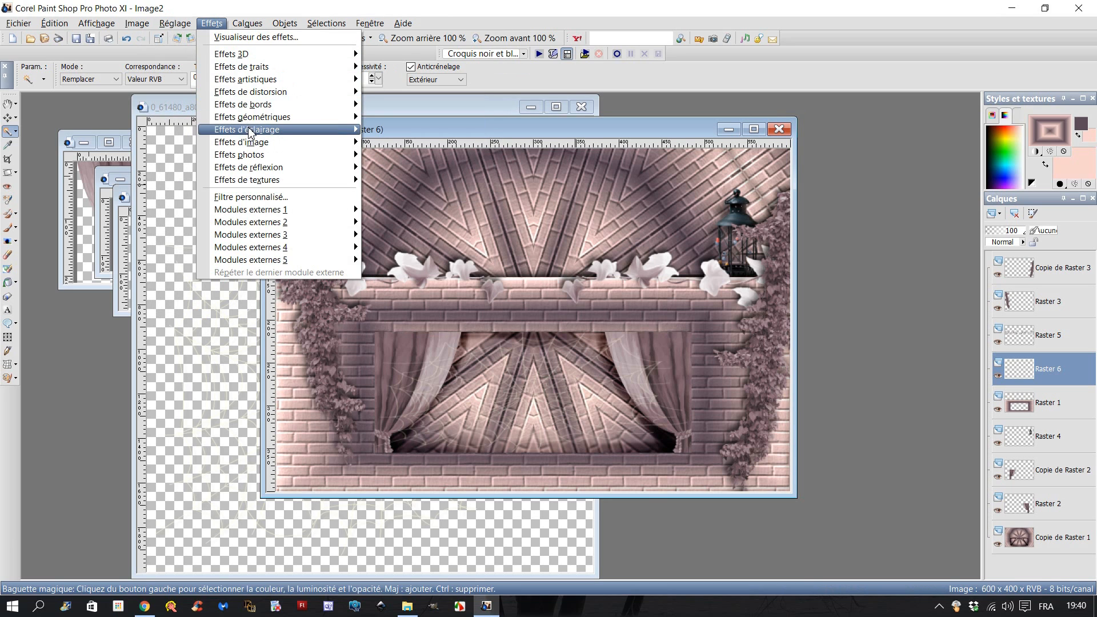
mouse_move(257, 143)
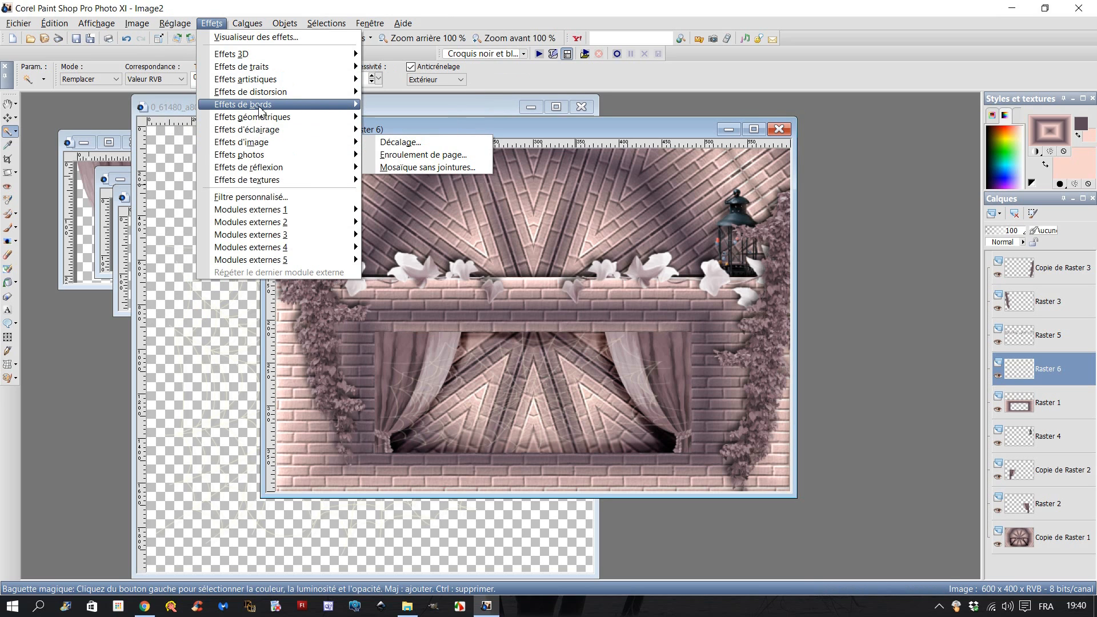
mouse_move(321, 105)
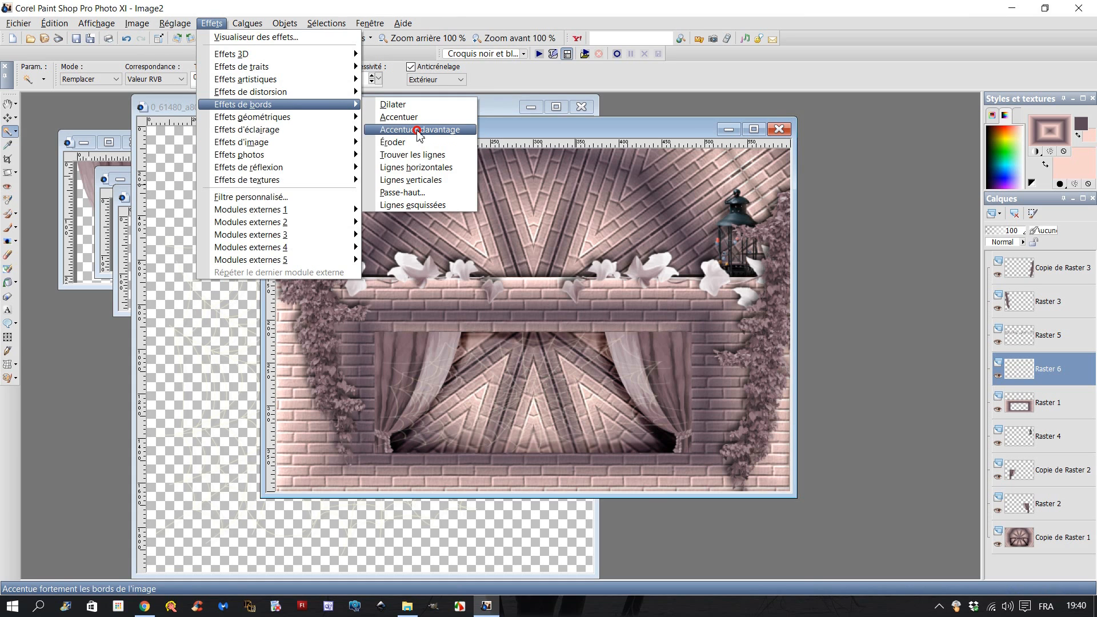
left_click(419, 130)
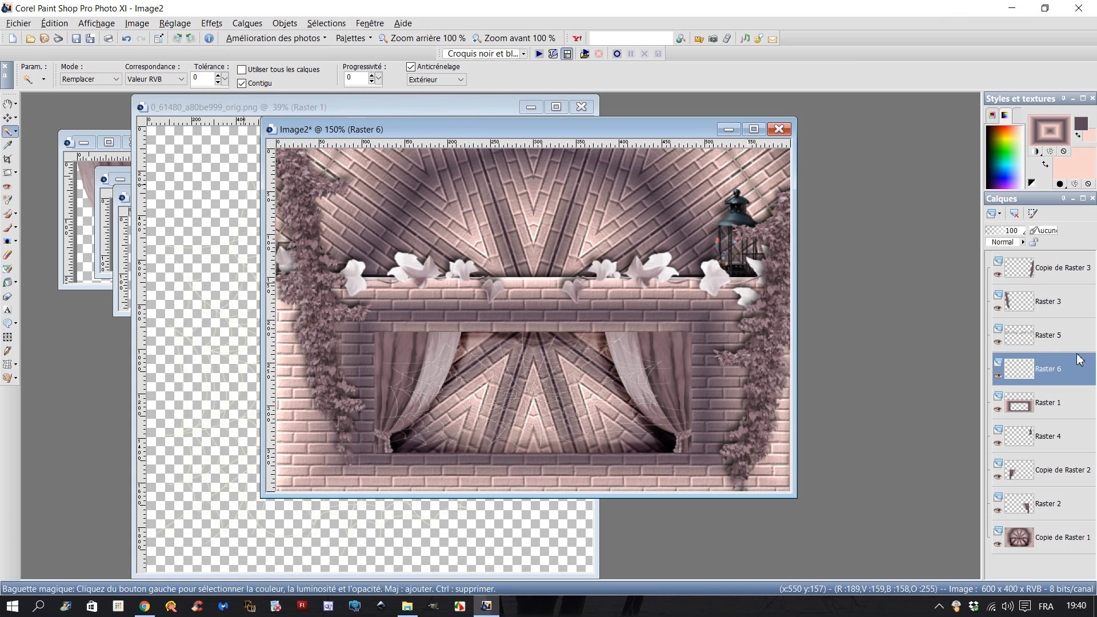
Duplicate the cobweb layer, merge the copy down into Raster 6 and move Raster 6 below the Raster 1 brick wall.
right_click(1056, 375)
left_click(917, 216)
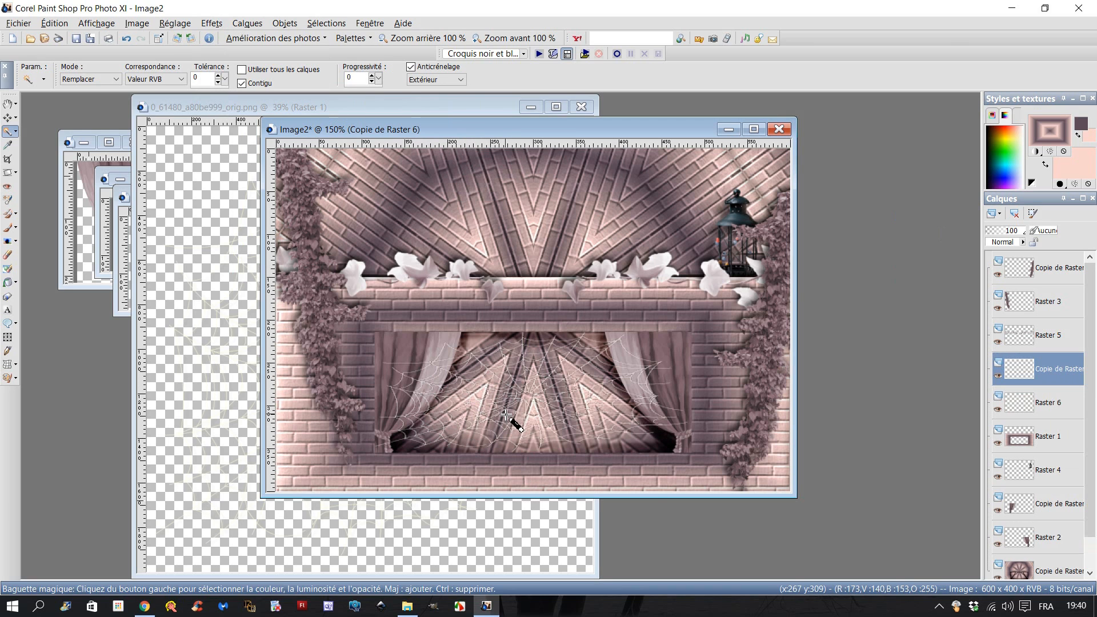
right_click(1037, 381)
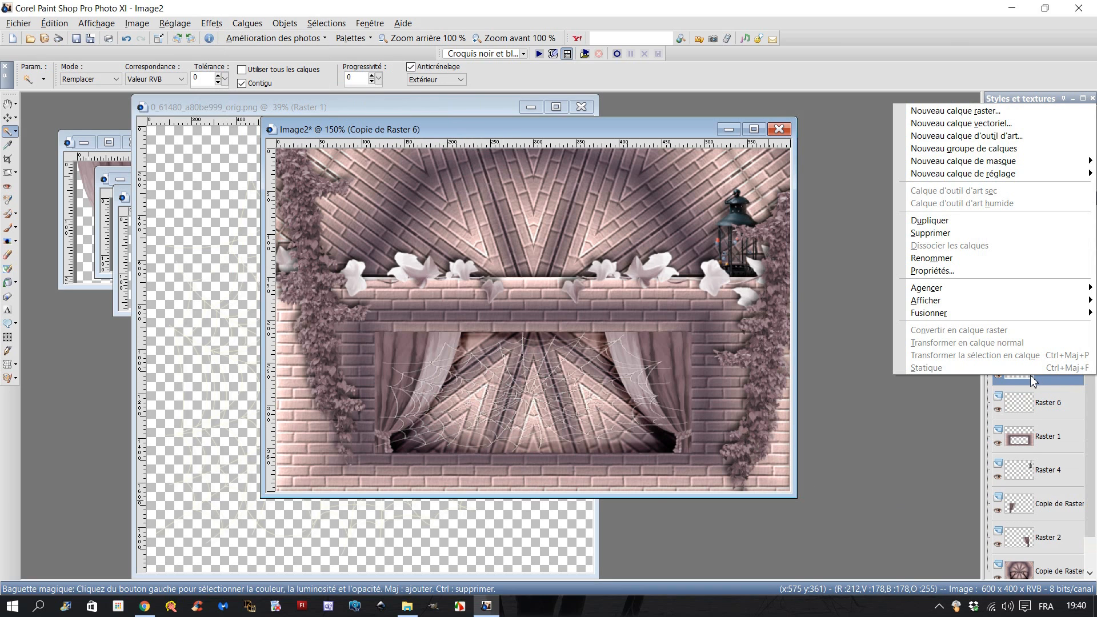
mouse_move(937, 313)
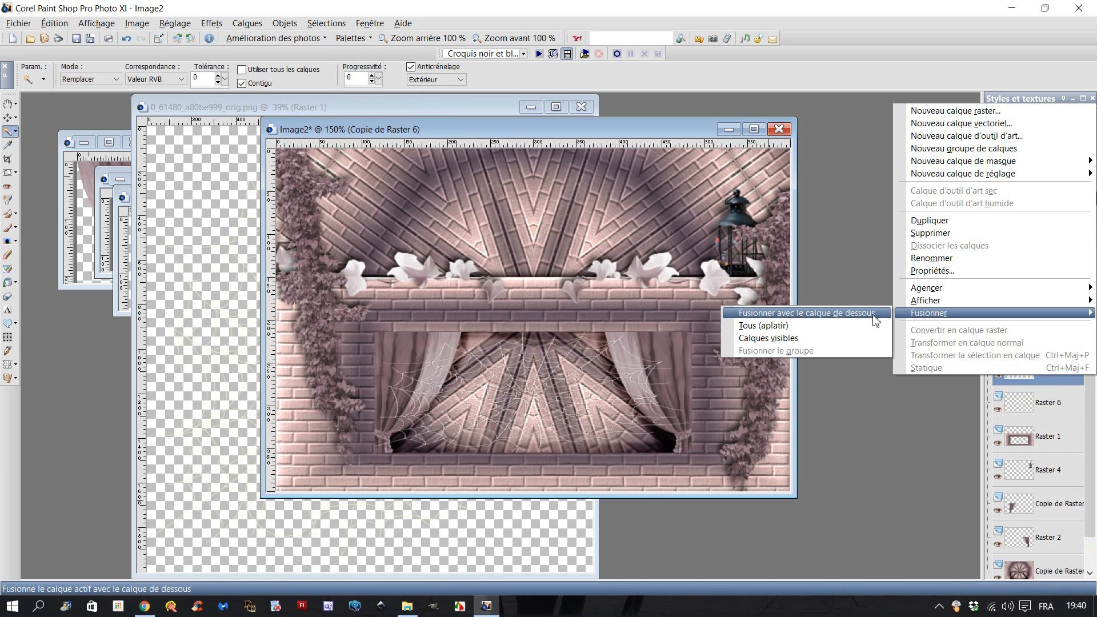
left_click(846, 314)
left_click_drag(1042, 369, 1038, 407)
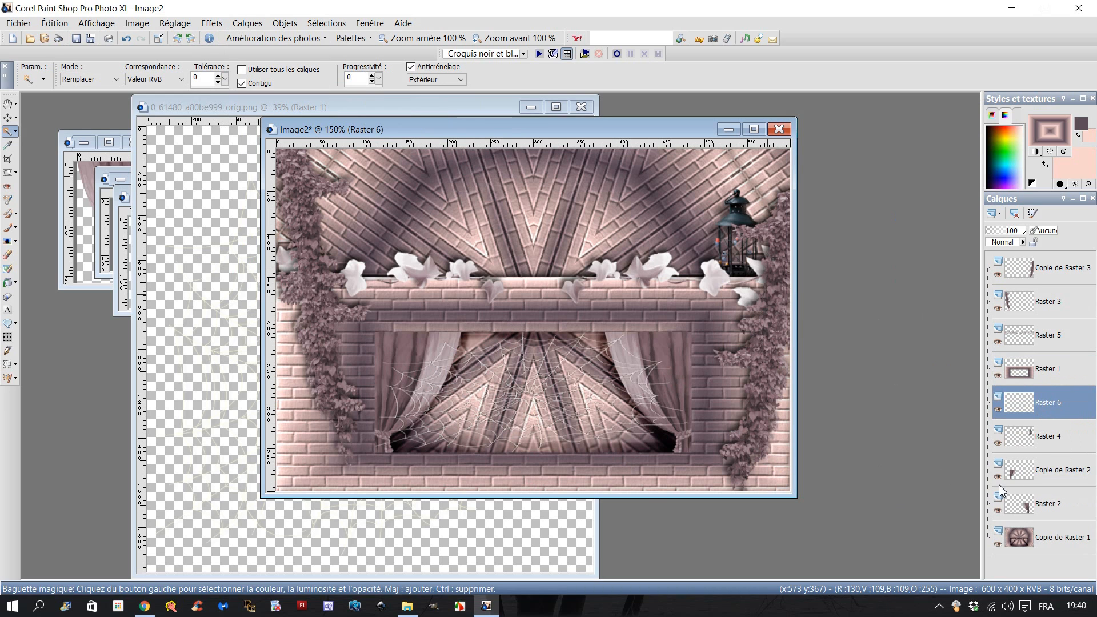
Duplicate the Raster 6 cobweb and move the copy to the scene's upper left area, above the ledge.
right_click(1044, 409)
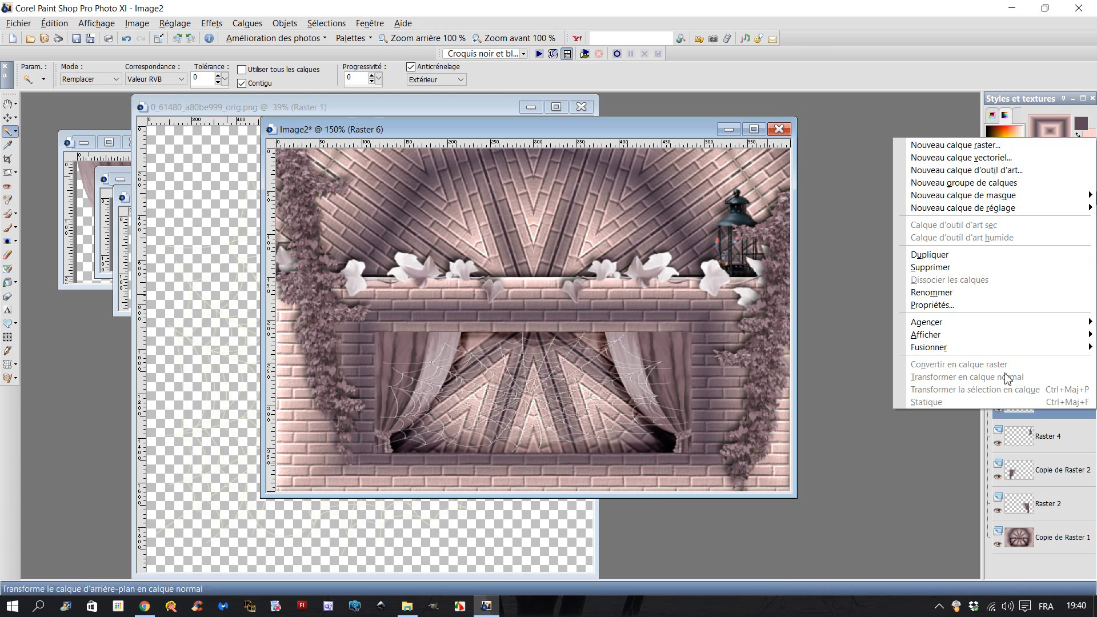
left_click(915, 258)
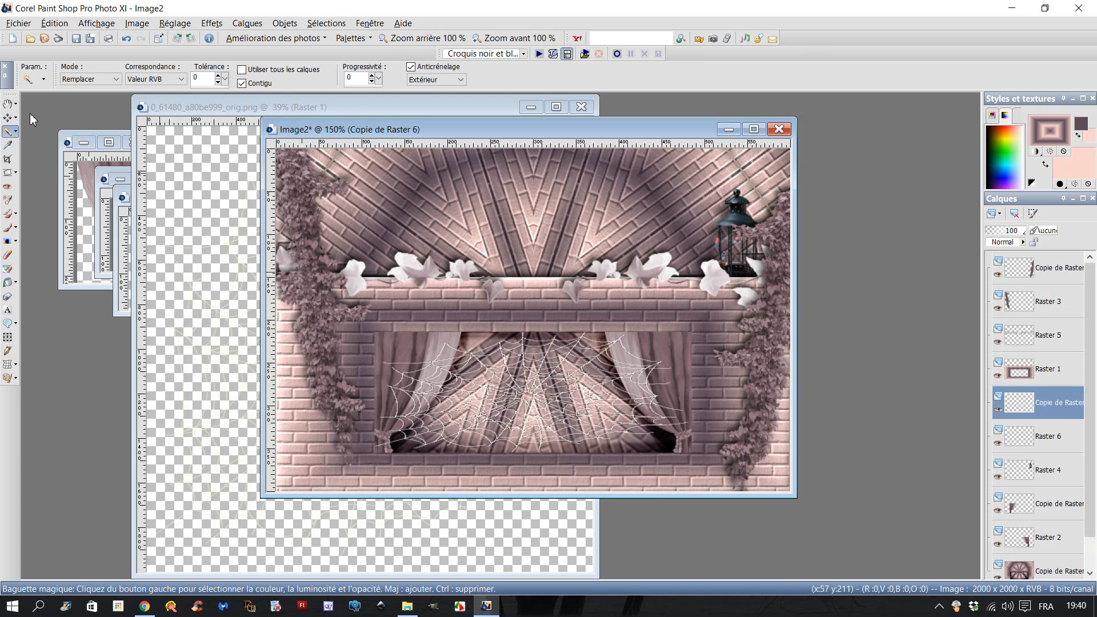
left_click(8, 117)
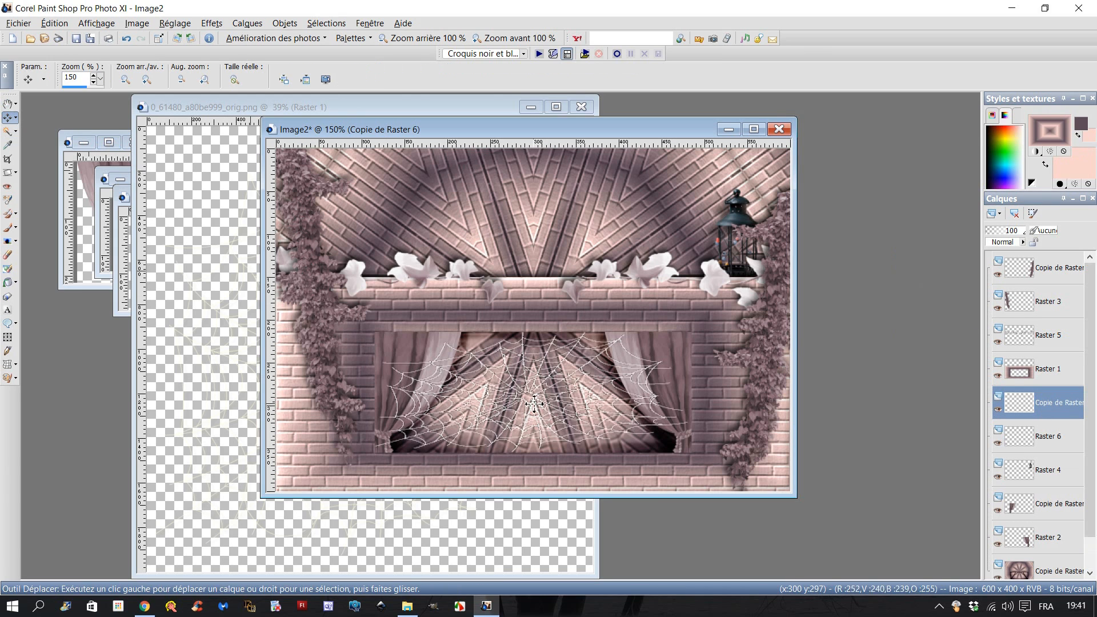
left_click_drag(521, 381, 373, 203)
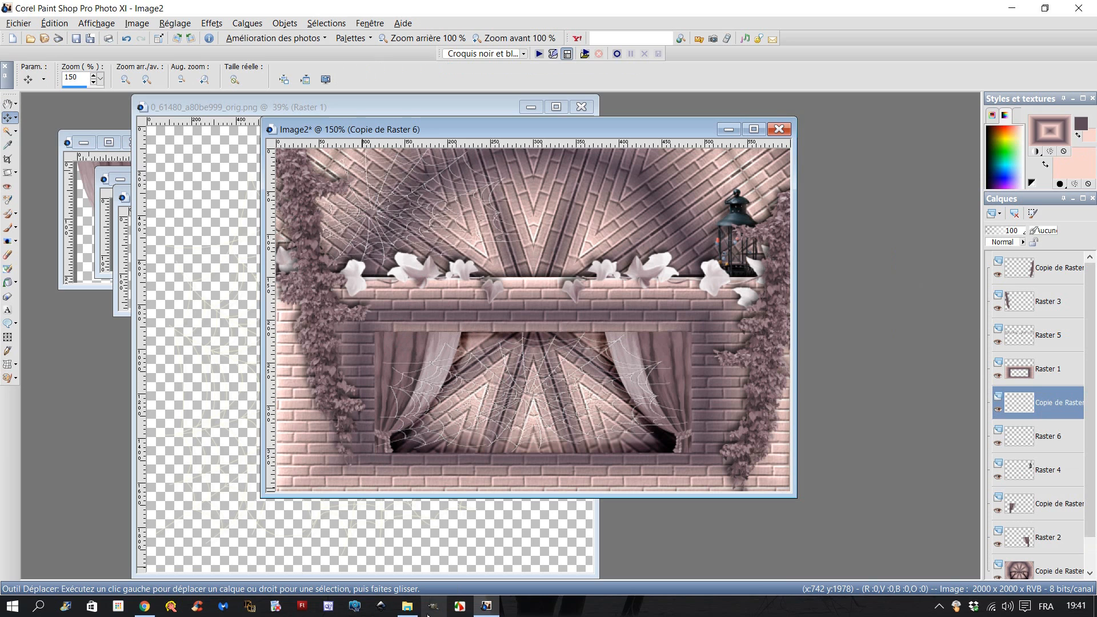
Open the spider image 0_61470_7bfe5083_orig.png from the Cours12 folder, copy it and paste it as a new layer in Image2.
left_click(410, 609)
left_click(412, 235)
mouse_move(411, 235)
left_mouse_down()
mouse_move(610, 360)
mouse_move(864, 444)
left_mouse_up()
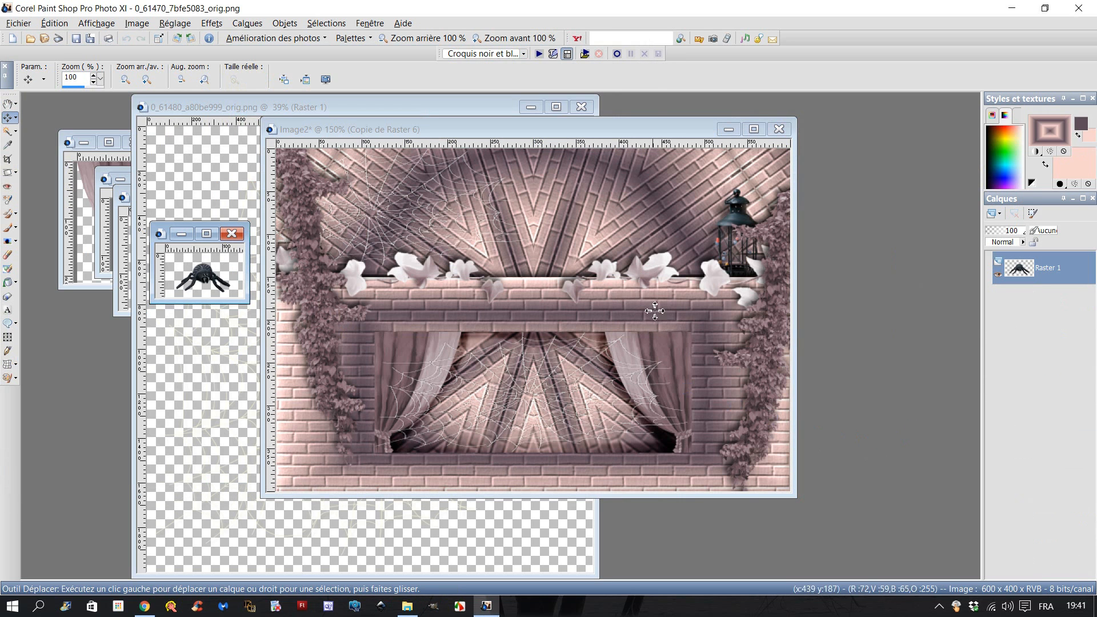
left_click(55, 23)
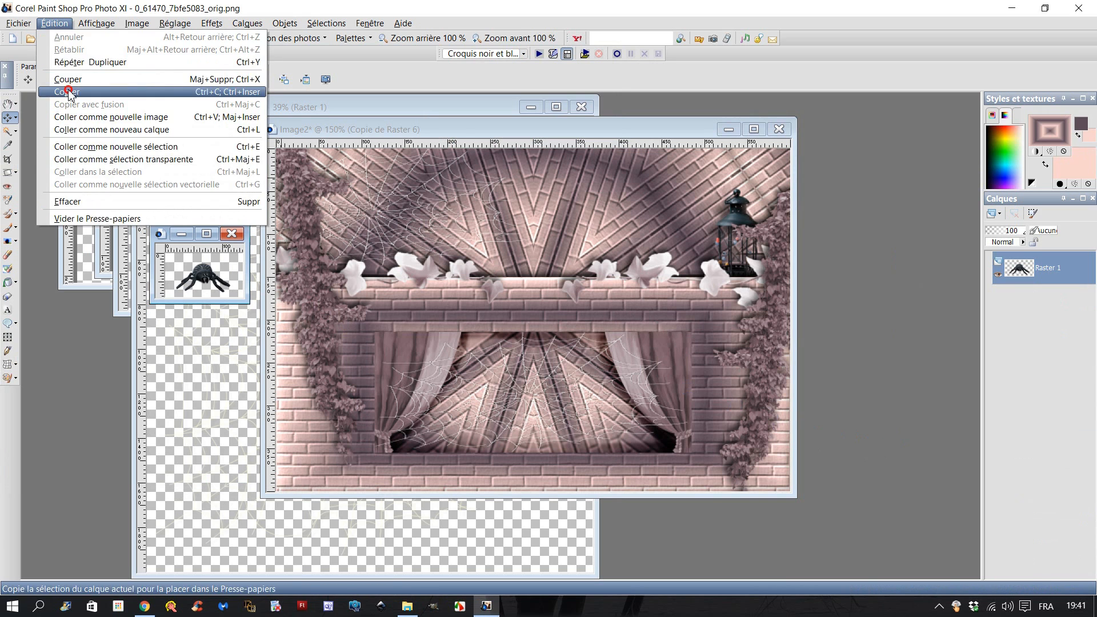
left_click(68, 92)
left_click(457, 132)
left_click(54, 23)
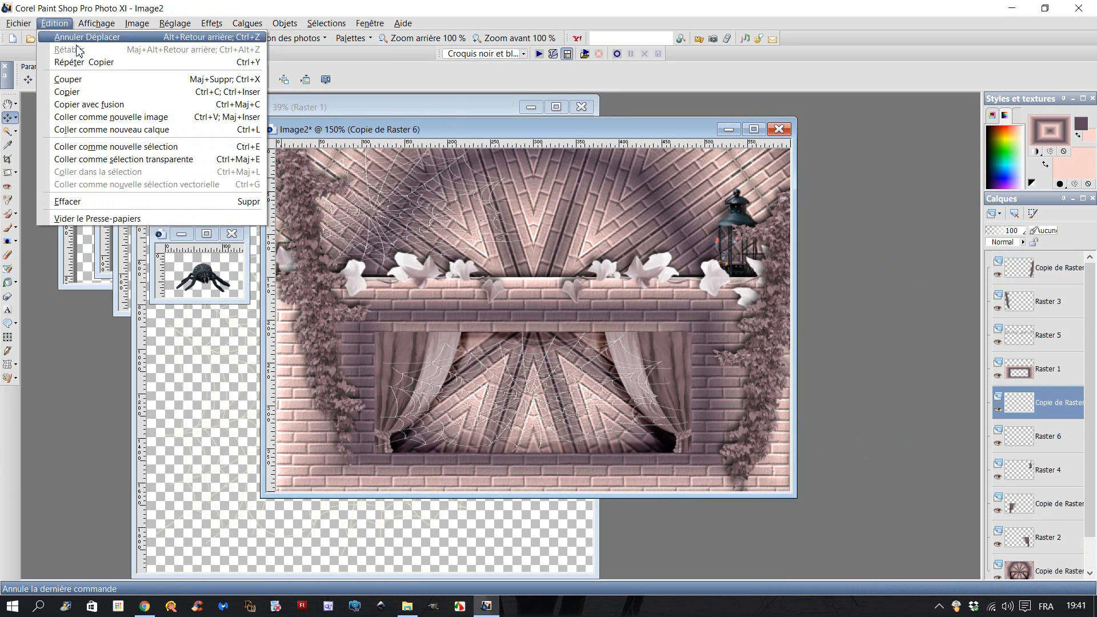
left_click(97, 130)
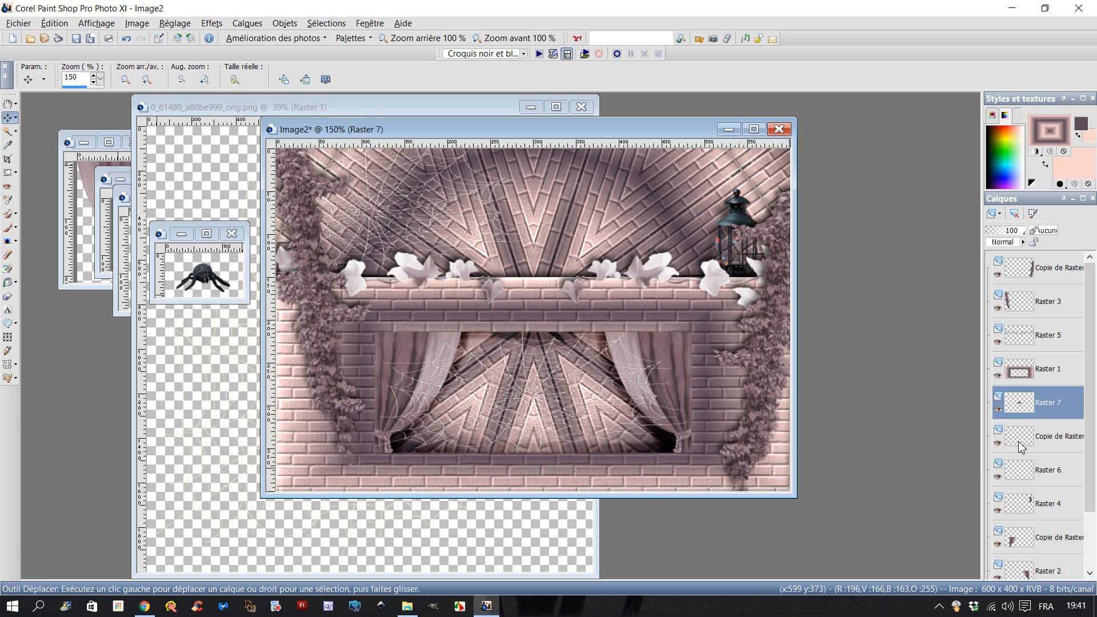
Arrange the spider layer between Raster 5 and Raster 1 and place the spider behind the ledge's left flowers, below the cobweb.
left_click_drag(1021, 408, 1021, 264)
left_click_drag(507, 322, 377, 268)
left_click_drag(1048, 276, 1038, 367)
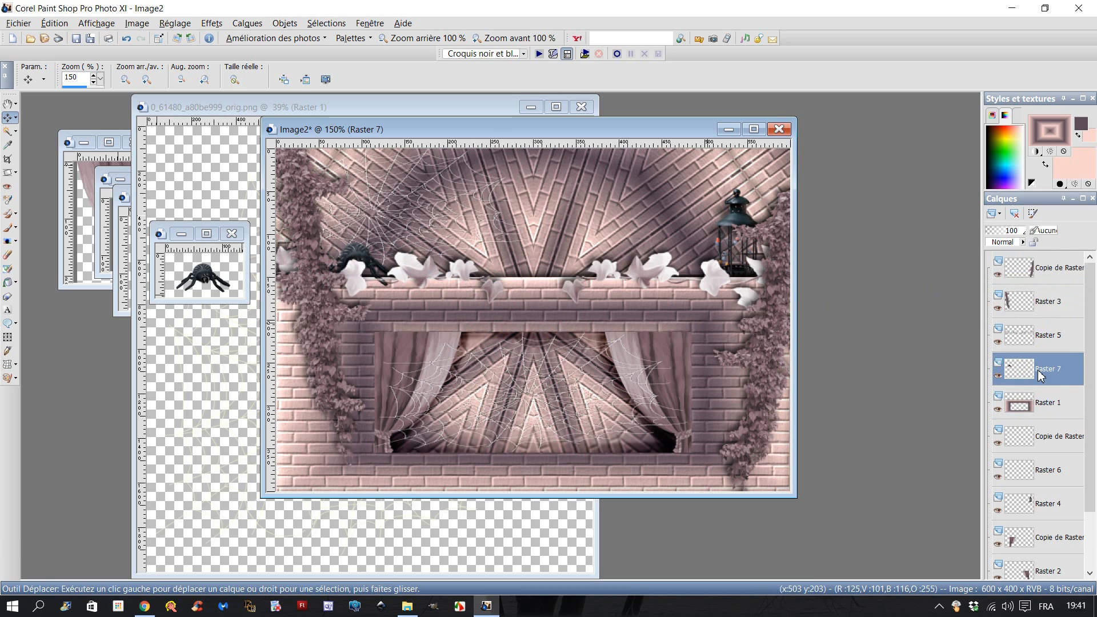
left_click_drag(356, 253, 380, 257)
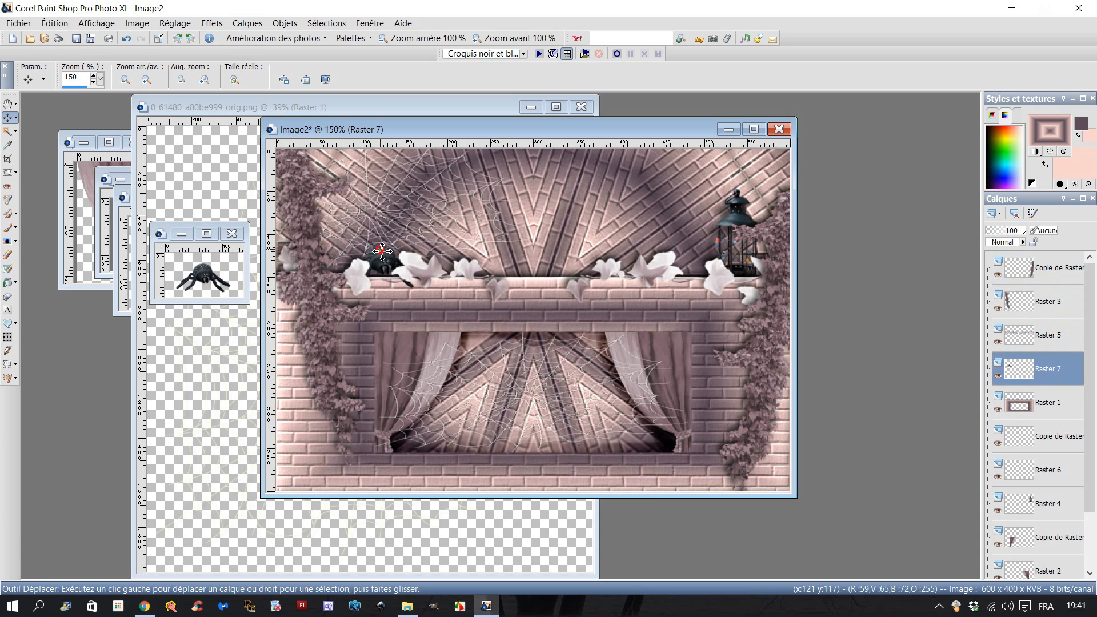
Open maggie_FilleBoucles.pspimage from the Cours12 folder, copy its curly-haired girl layer and paste it as a new layer in Image2.
left_click(407, 608)
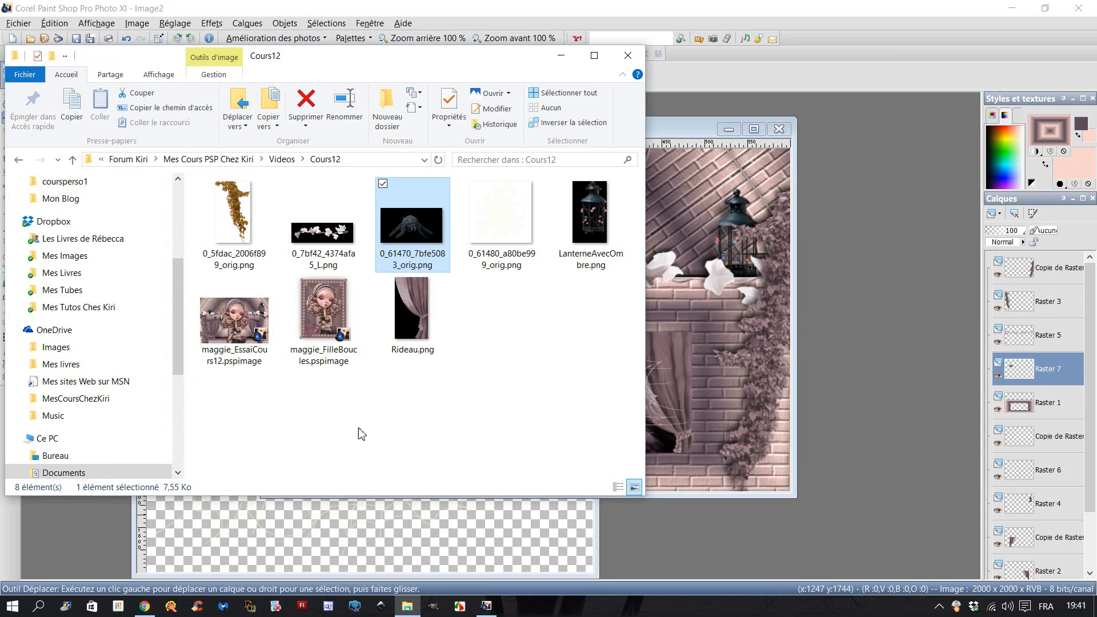
left_click(333, 304)
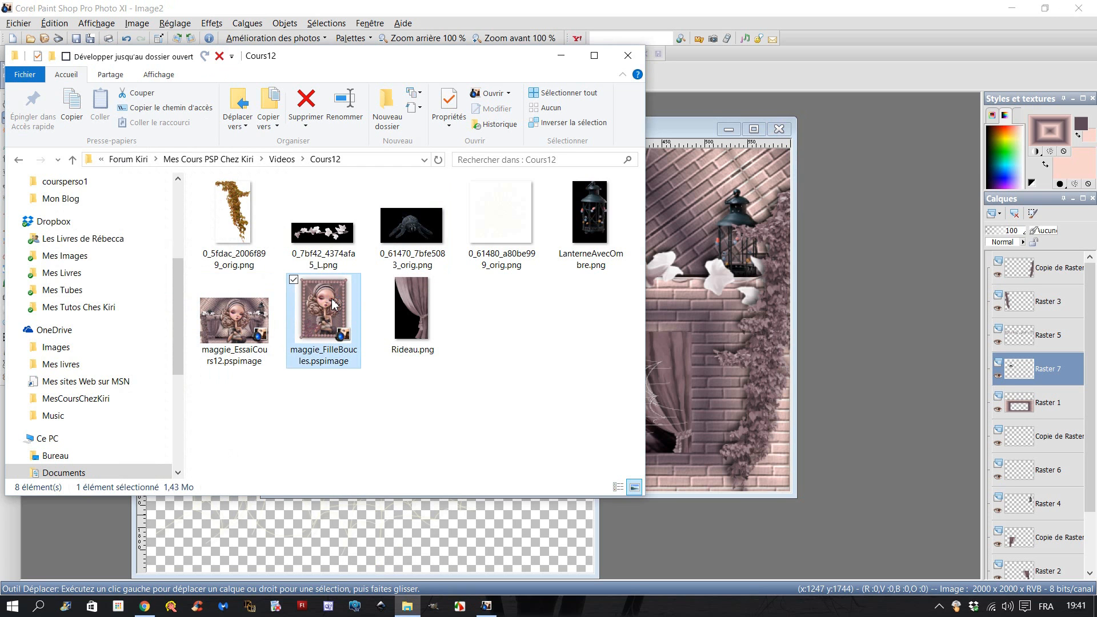
left_click_drag(330, 316, 830, 452)
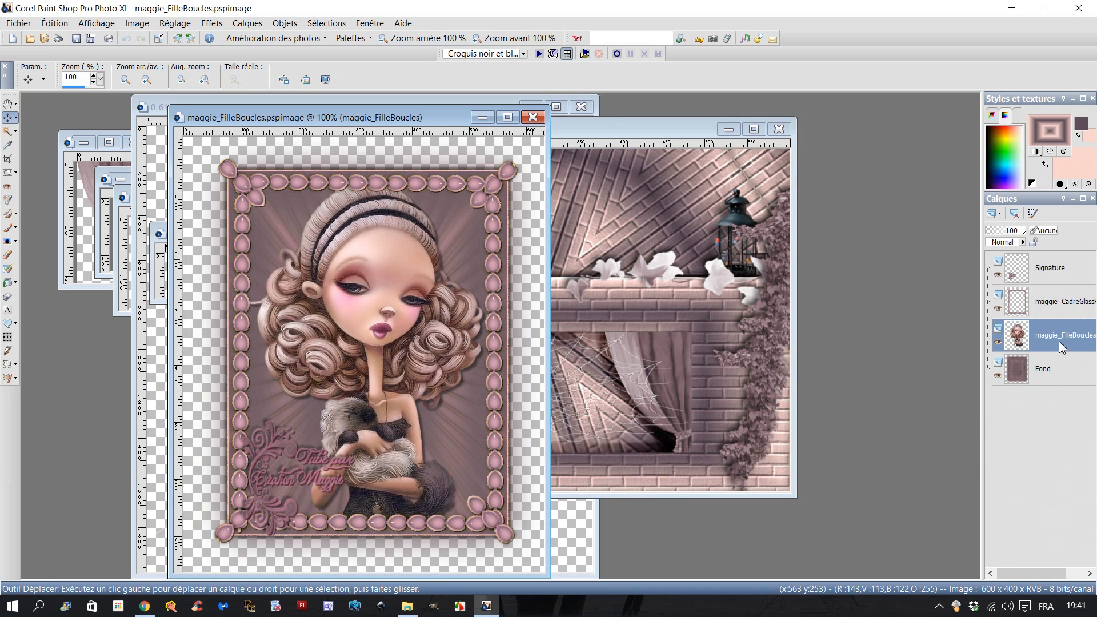
left_click(54, 23)
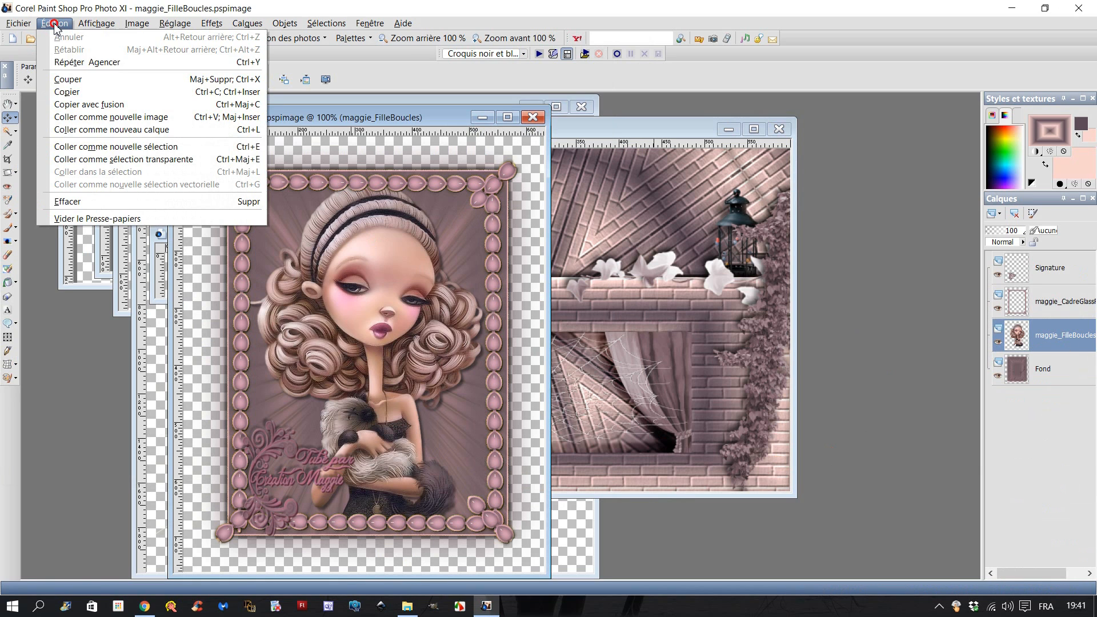
left_click(69, 96)
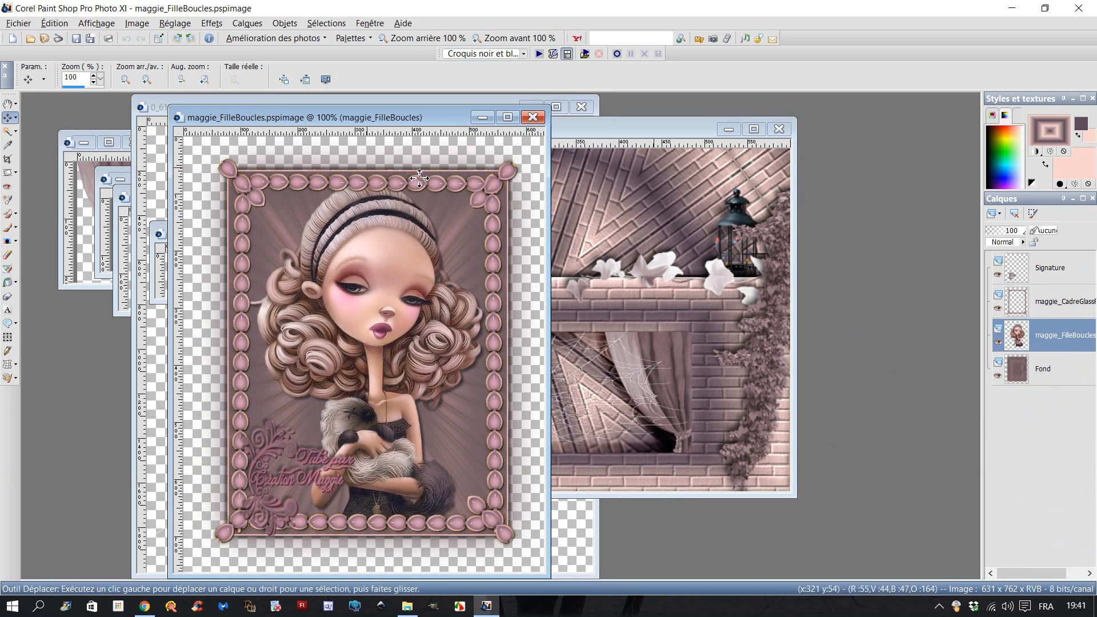
left_click(605, 131)
left_click(57, 24)
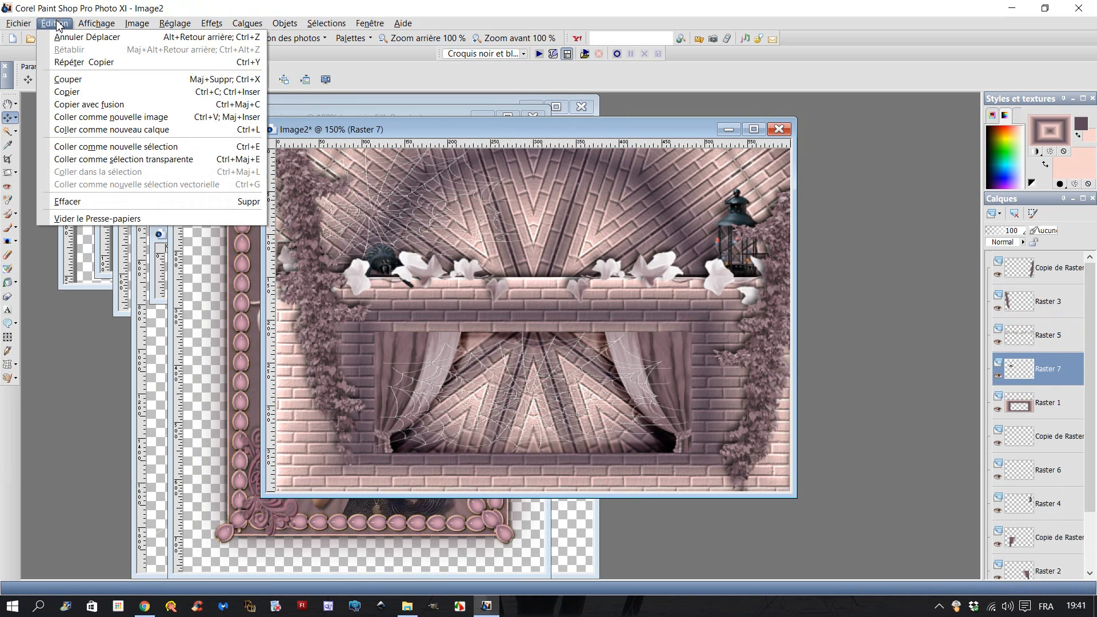
left_click(127, 131)
Resize only the pasted girl layer to 65 percent with locked proportions and Optimal resampling.
left_click(136, 23)
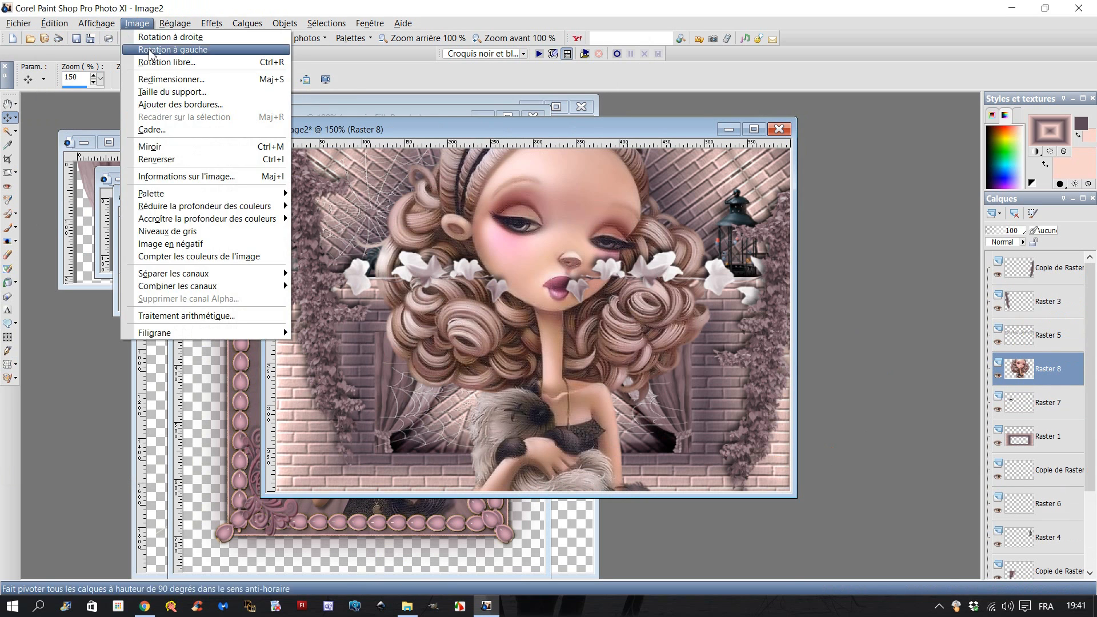
left_click(172, 80)
left_click(716, 446)
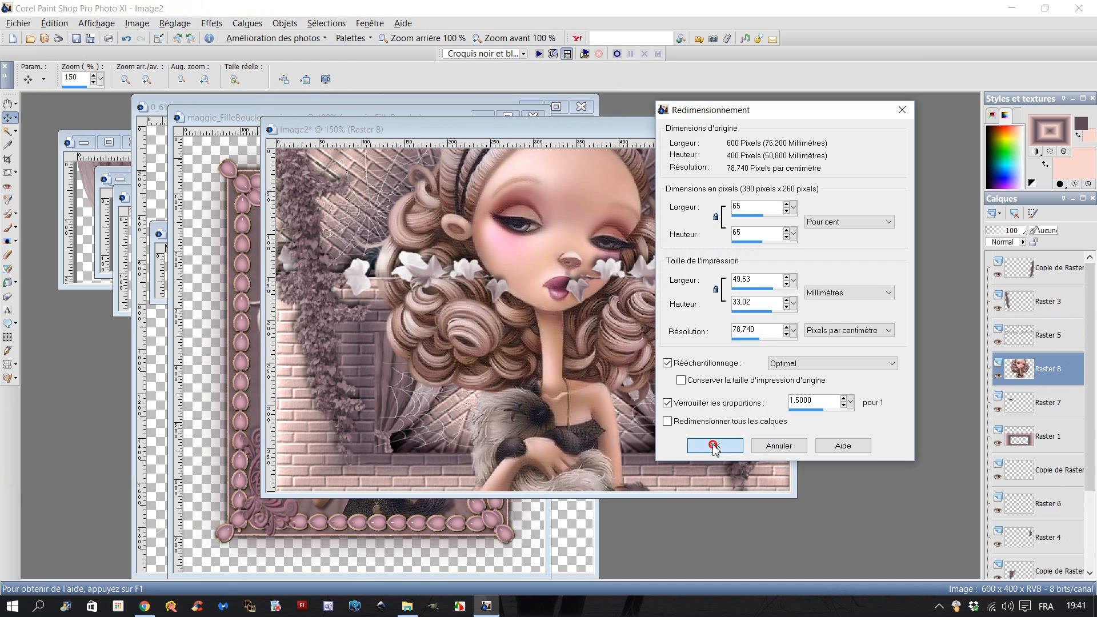
Move the girl layer to the top of the layer stack and place the girl at the scene's centre, in front of the window.
left_click_drag(1034, 379, 1031, 263)
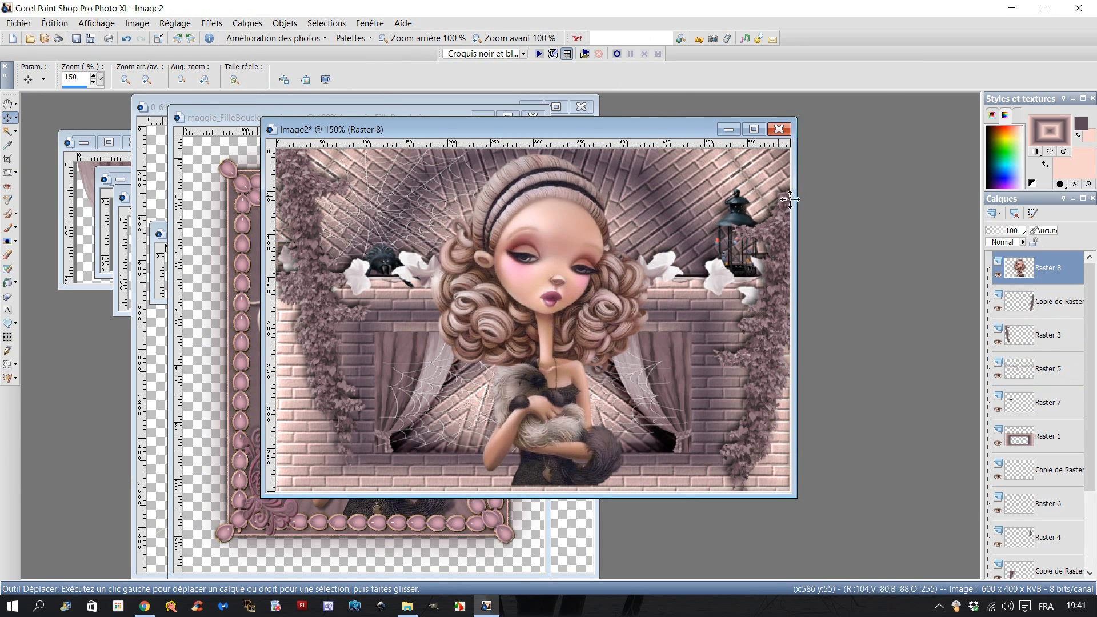
left_click_drag(562, 229, 537, 233)
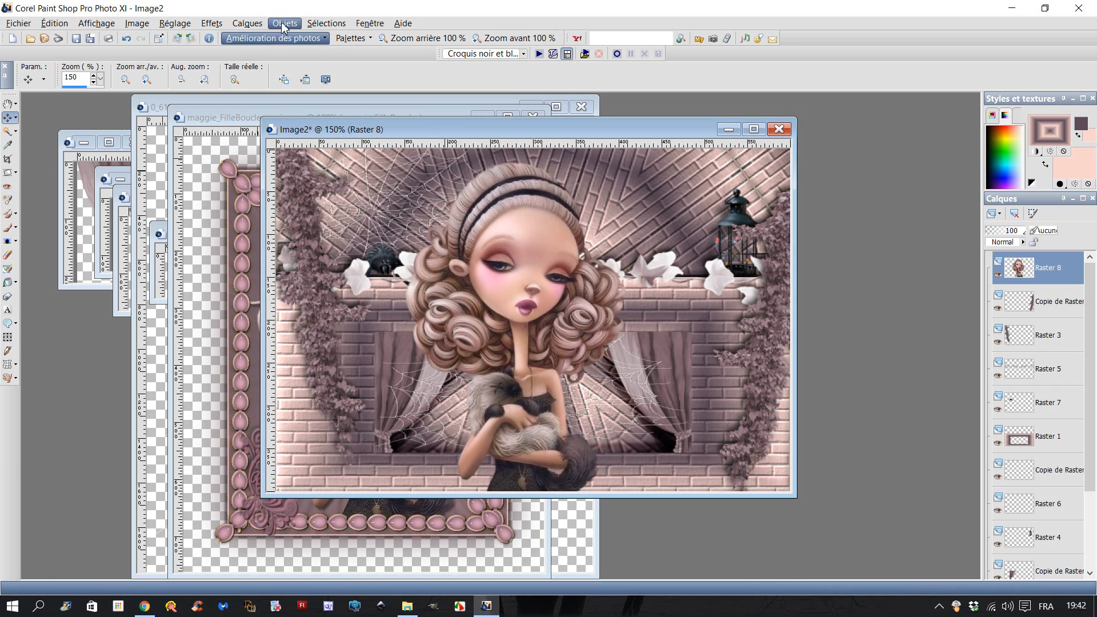
Apply a Drop Shadow (Ombre portée) to the girl layer using the current settings.
left_click(212, 24)
mouse_move(234, 55)
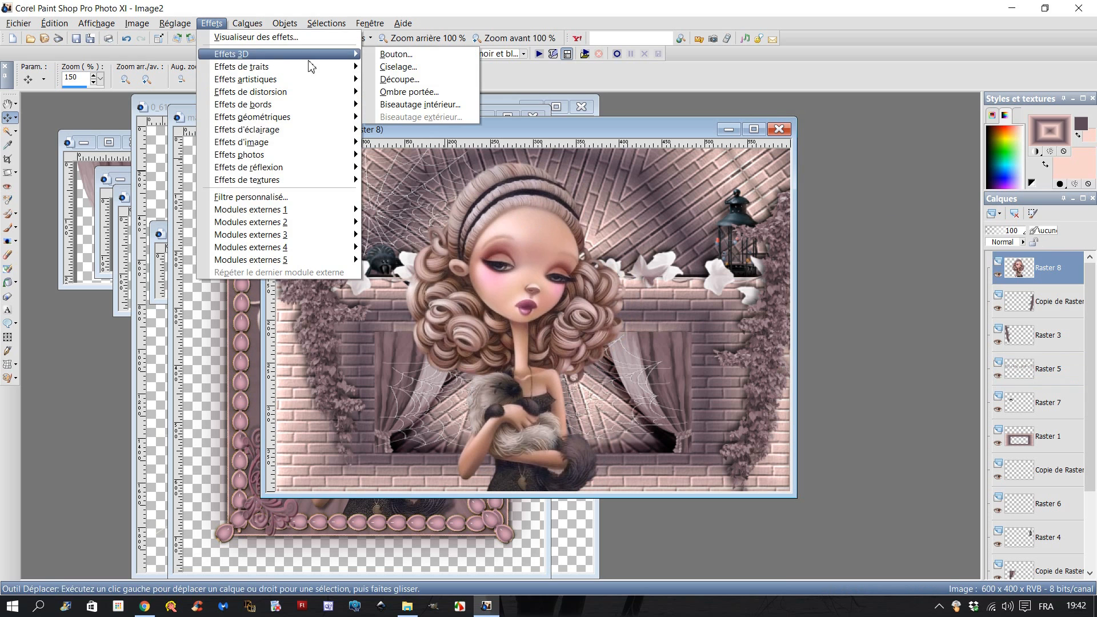
left_click(410, 92)
left_click(784, 429)
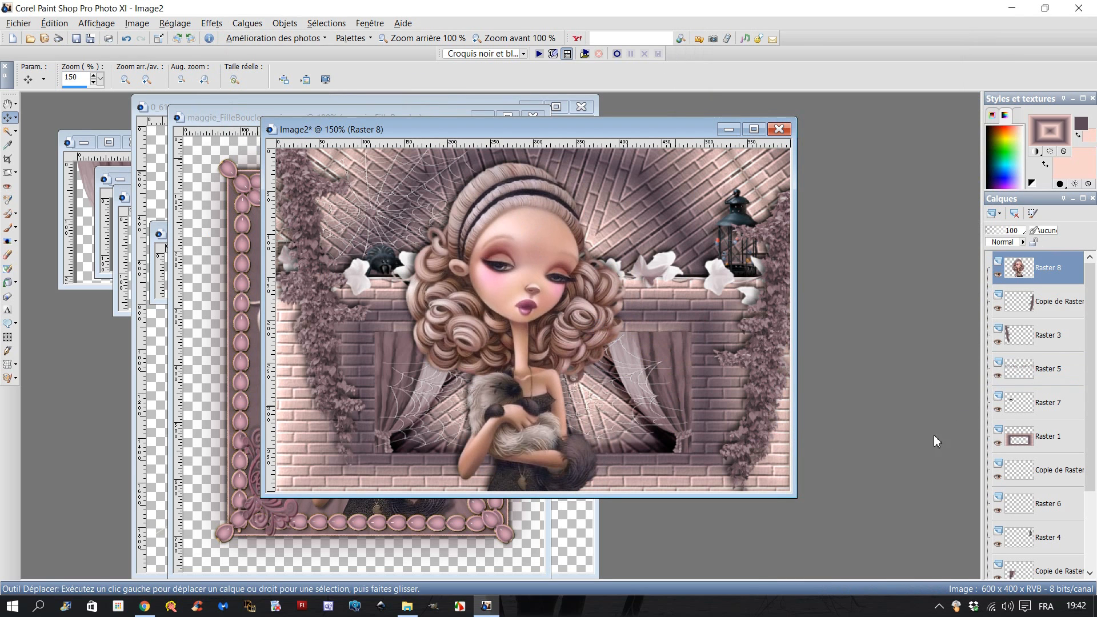
Add a symmetric 1-pixel black border around the image.
left_click(137, 24)
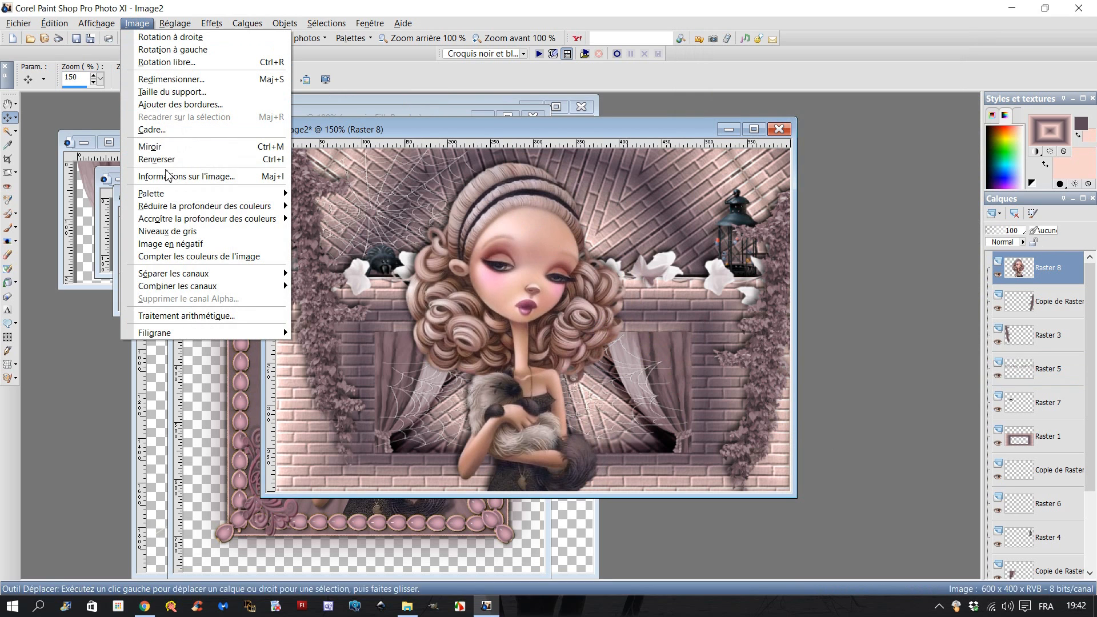
left_click(162, 107)
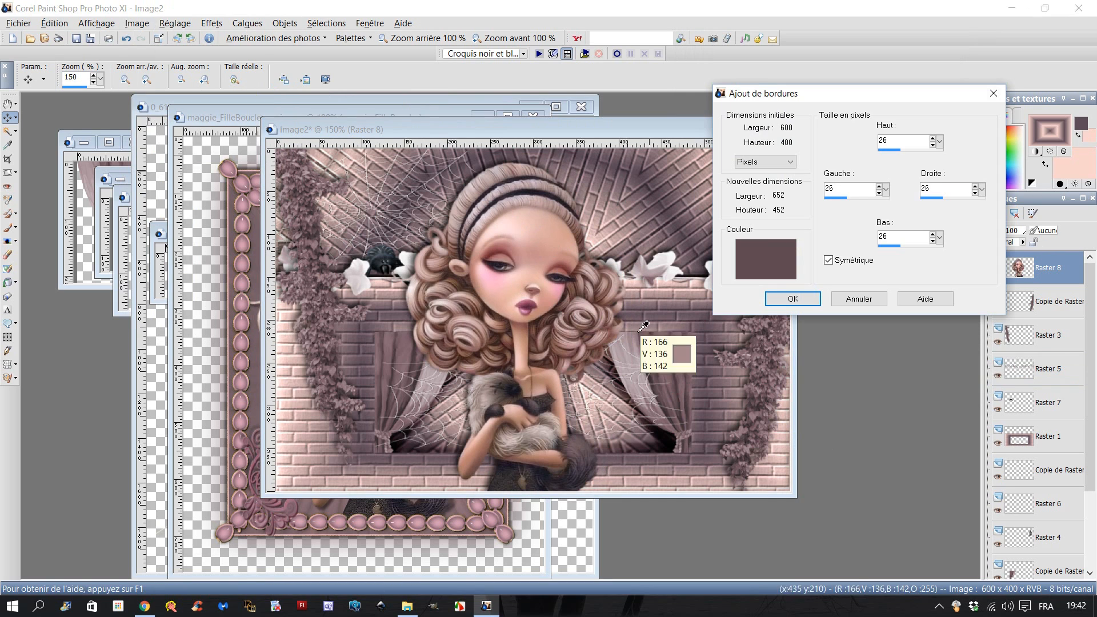
right_click(782, 255)
left_click(793, 278)
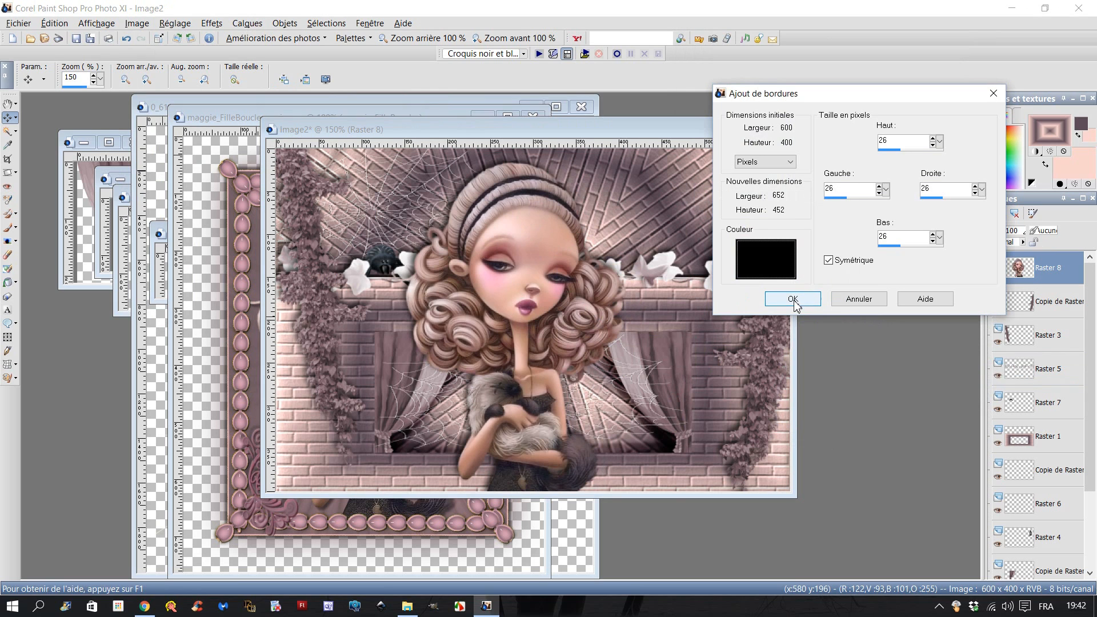
double_click(858, 191)
type("0")
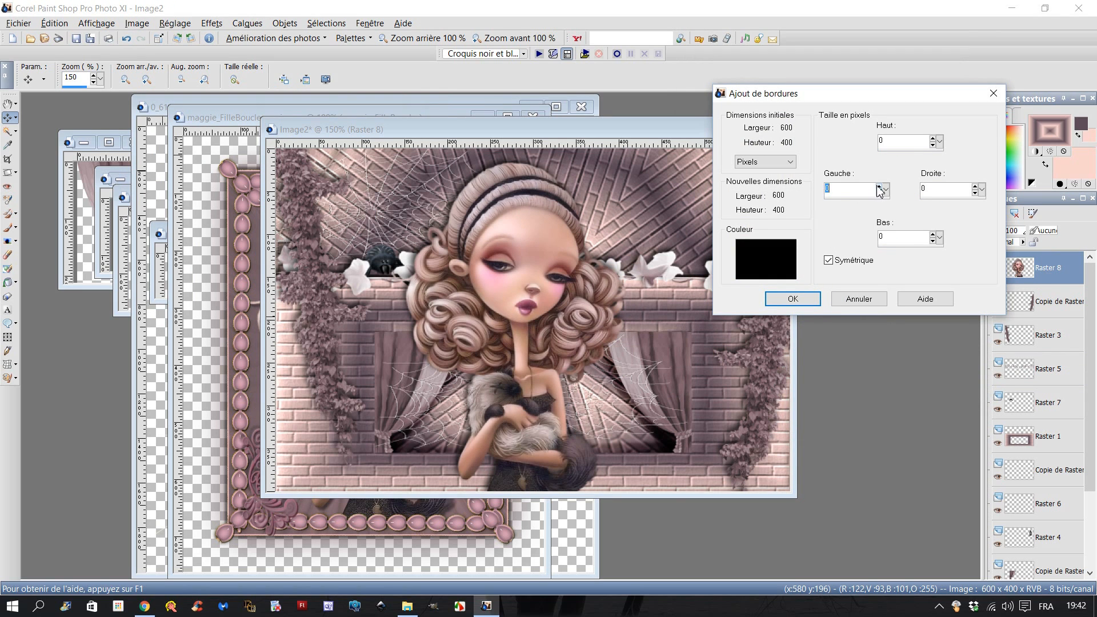
left_click(807, 299)
Add a symmetric 26-pixel border in the dark mauve foreground colour around the image.
left_click(137, 22)
left_click(162, 104)
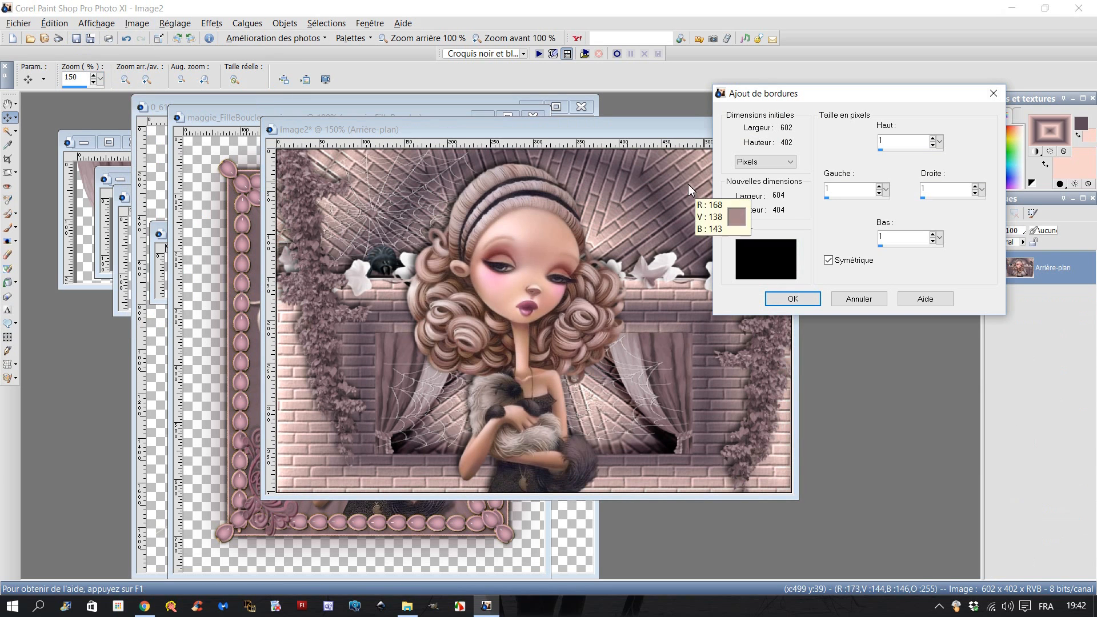
type("26")
left_click(783, 260)
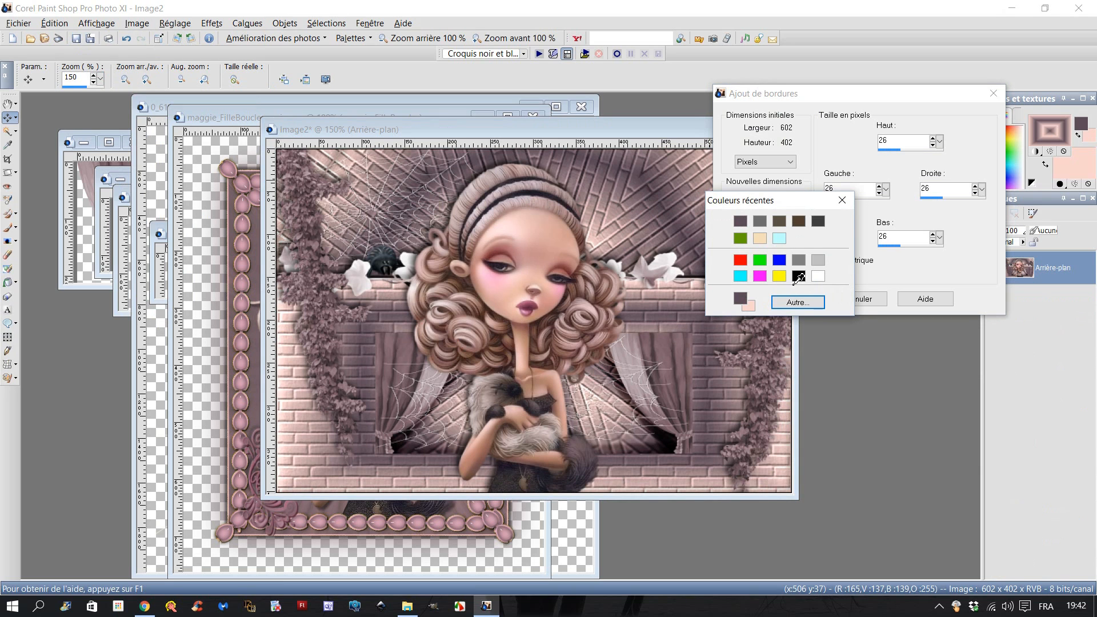
left_click(745, 299)
left_click(794, 299)
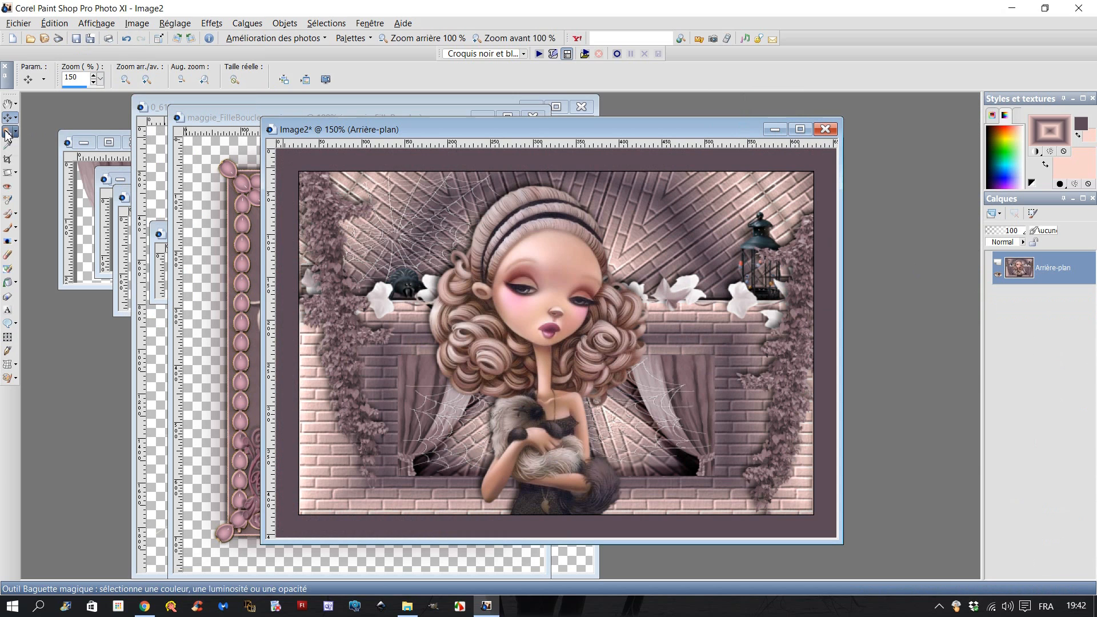
Select the mauve border with the Magic Wand and fill it with the foreground gradient in sunburst style, angle 0, 13 repetitions.
left_click(8, 133)
left_click(287, 183)
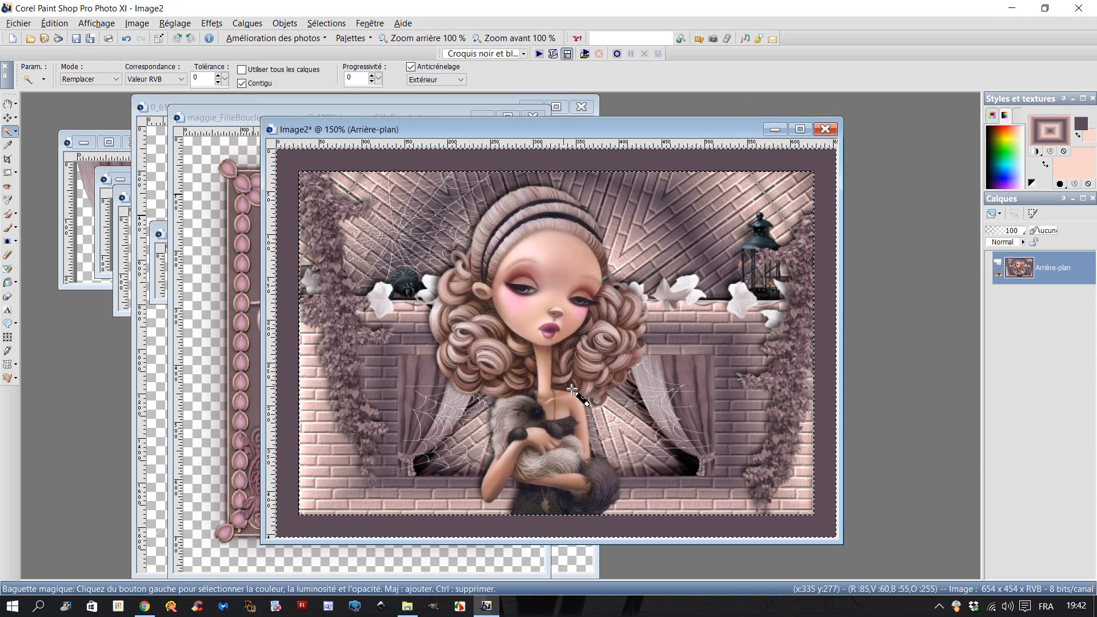
left_click(1049, 131)
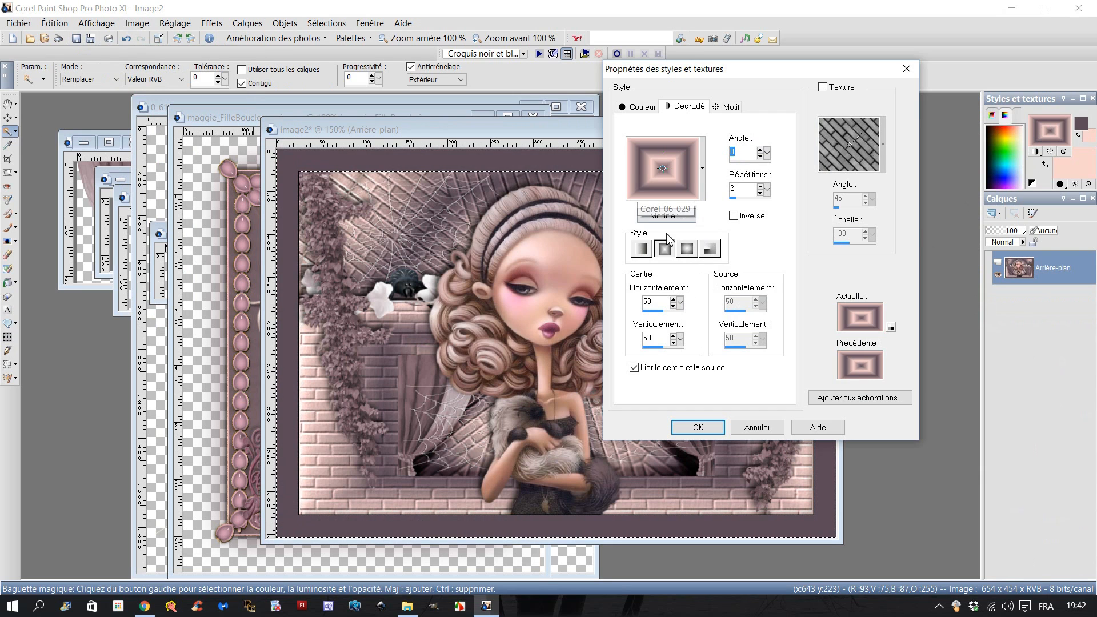
left_click(711, 252)
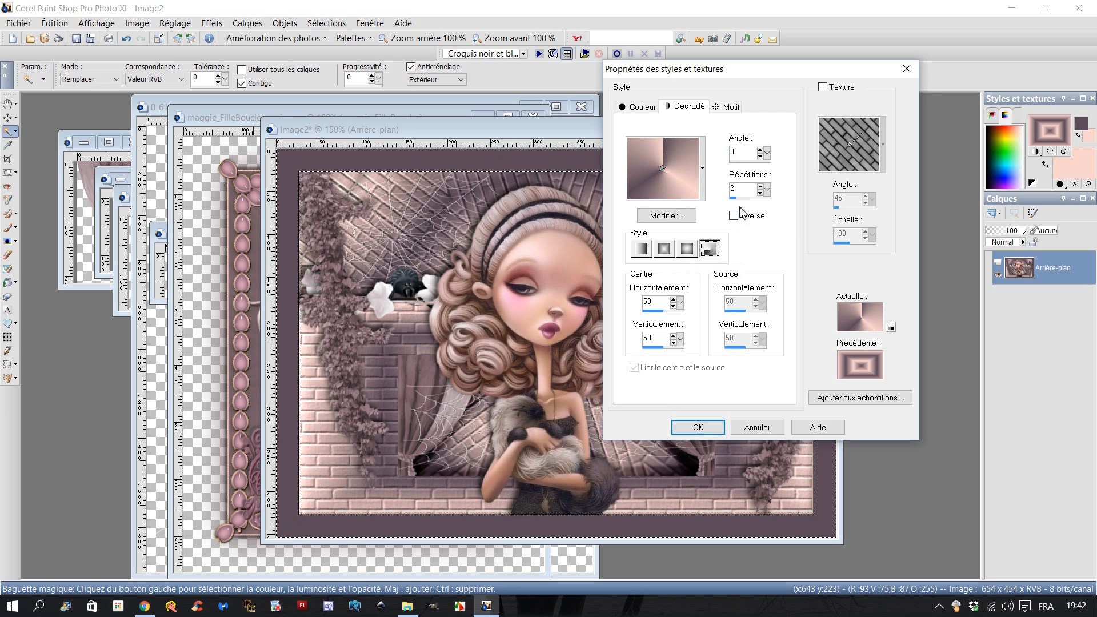
left_click(761, 186)
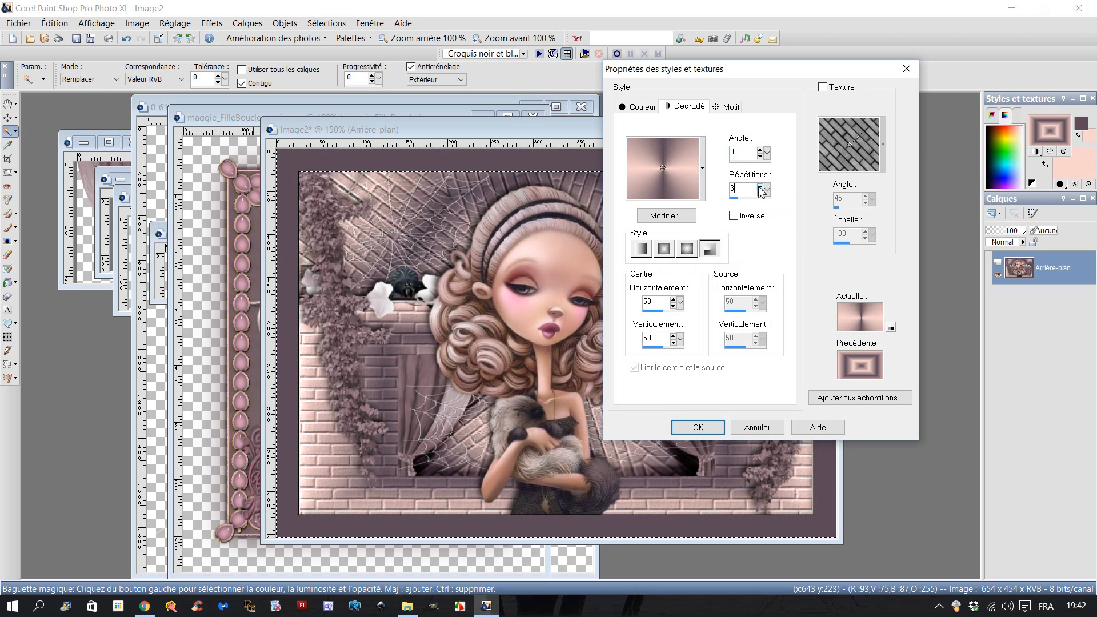
left_click(761, 186)
left_click(761, 186)
left_click(761, 186)
left_click(761, 187)
left_click(761, 186)
left_click(761, 186)
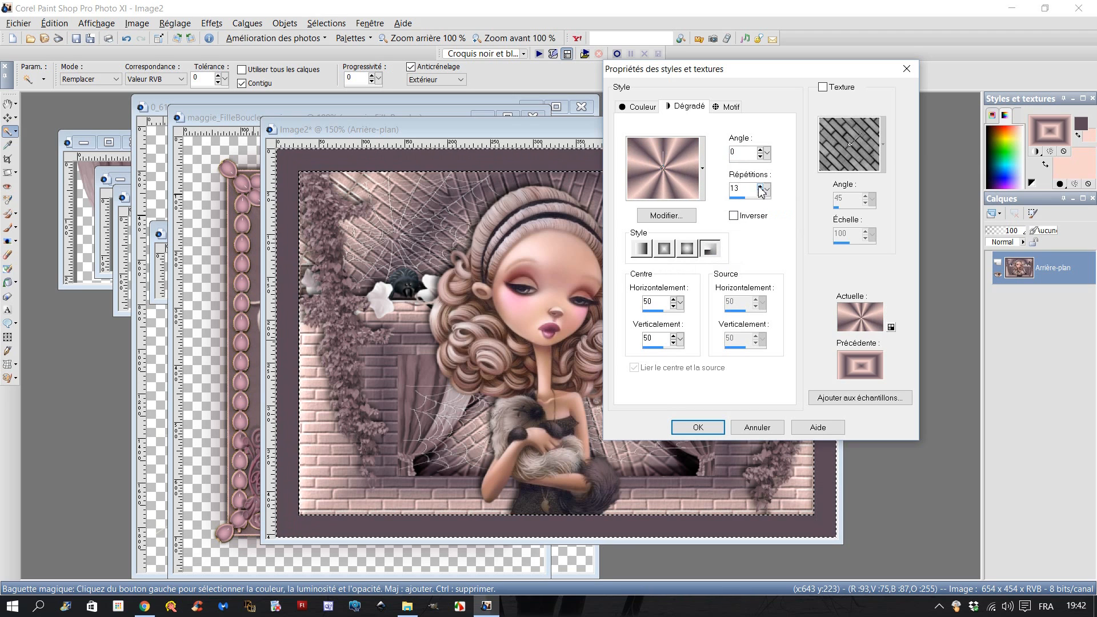
left_click(699, 427)
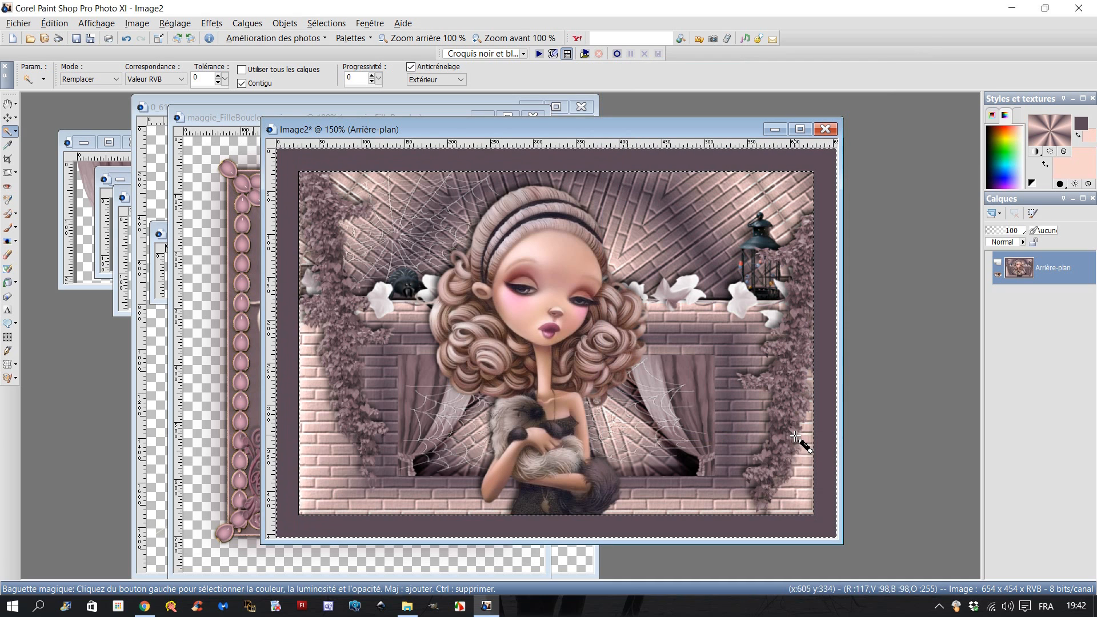
left_click(9, 282)
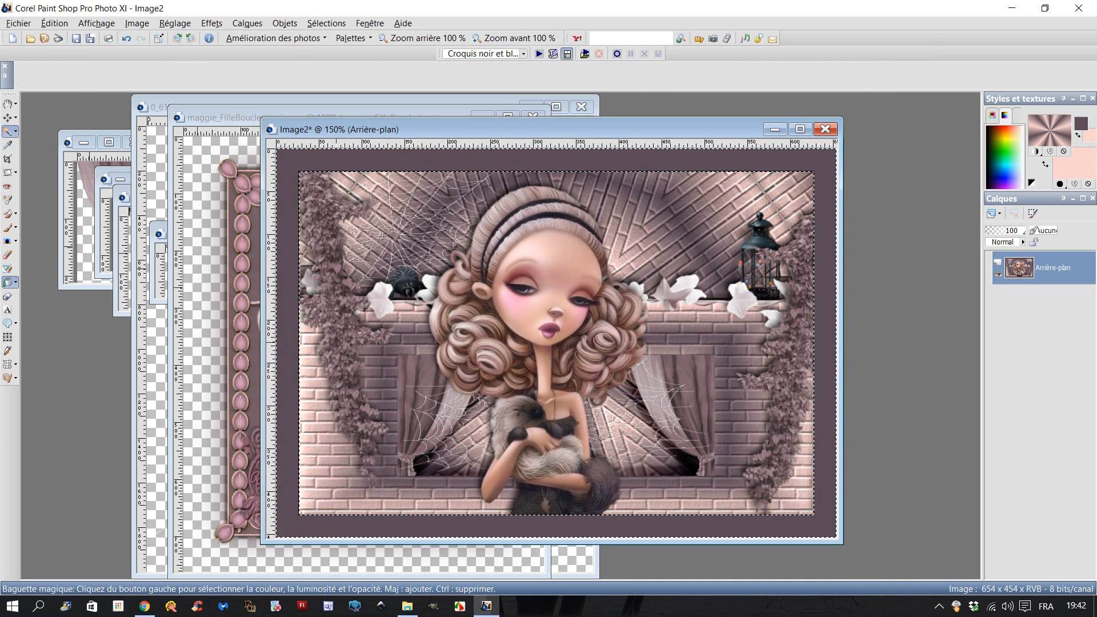
left_click(289, 240)
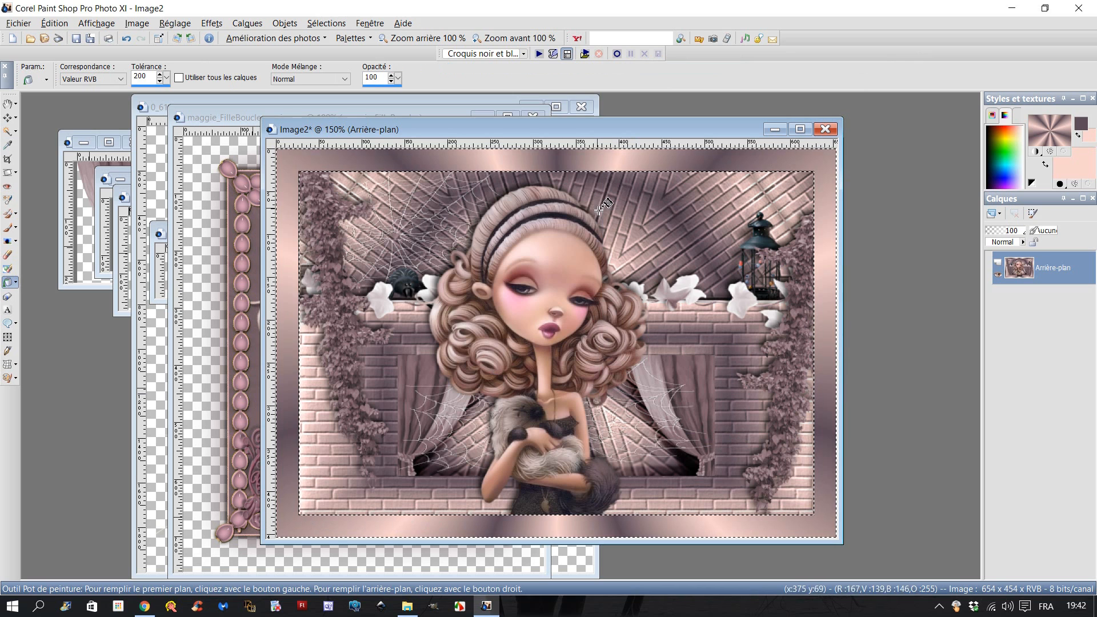
Apply an Inner Bevel to the selected gradient border with width 9, smoothness 36, depth 3, ambience 12 and angle 315.
left_click(212, 23)
mouse_move(240, 53)
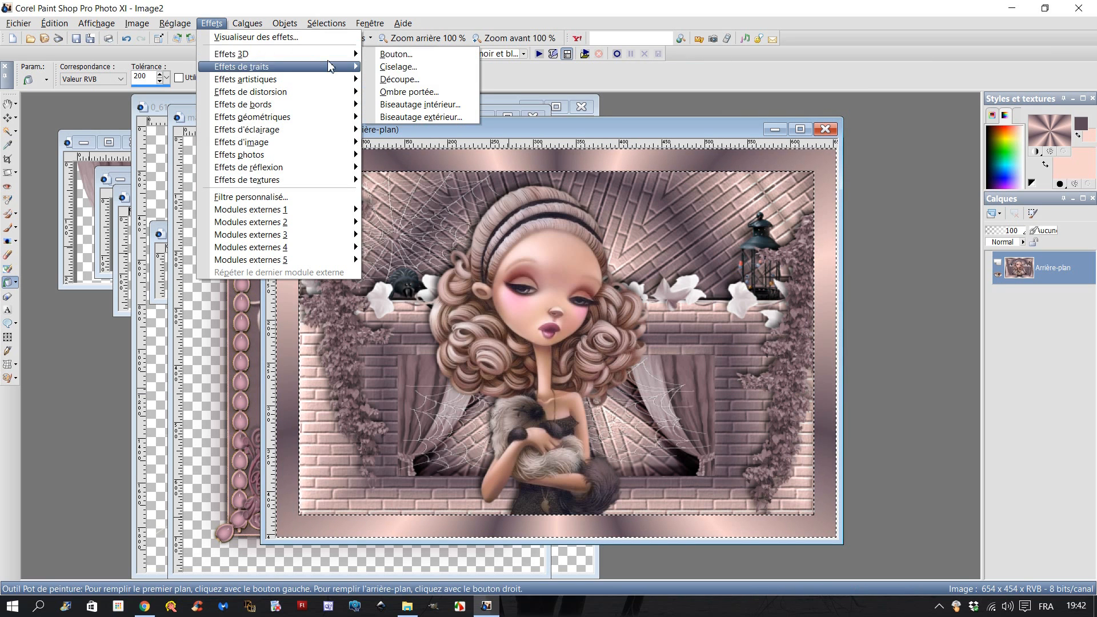
left_click(420, 104)
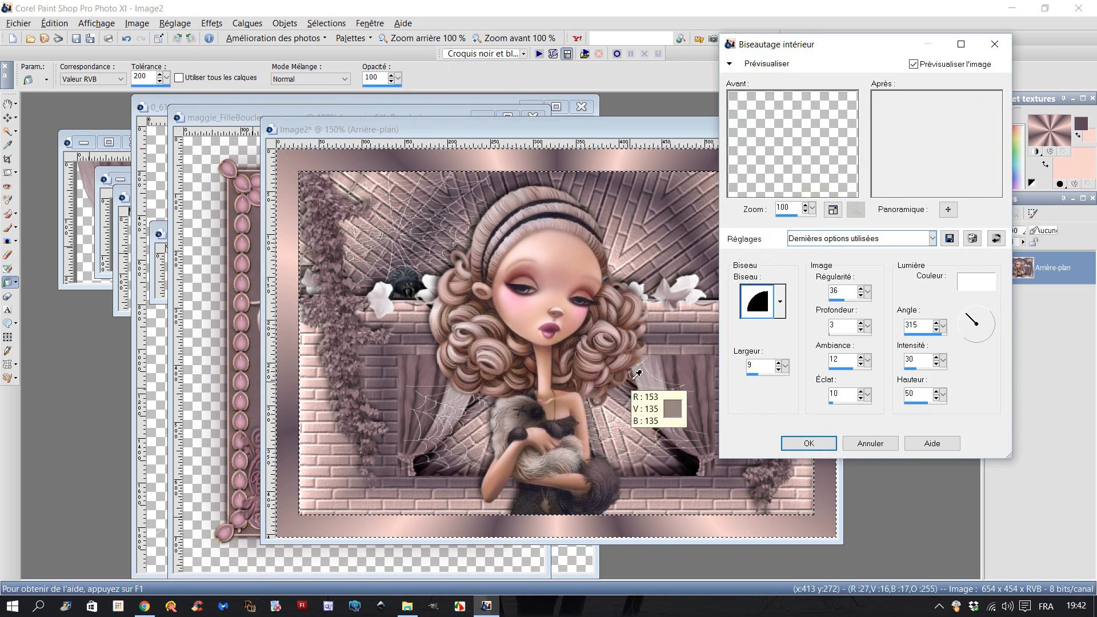
left_click(823, 444)
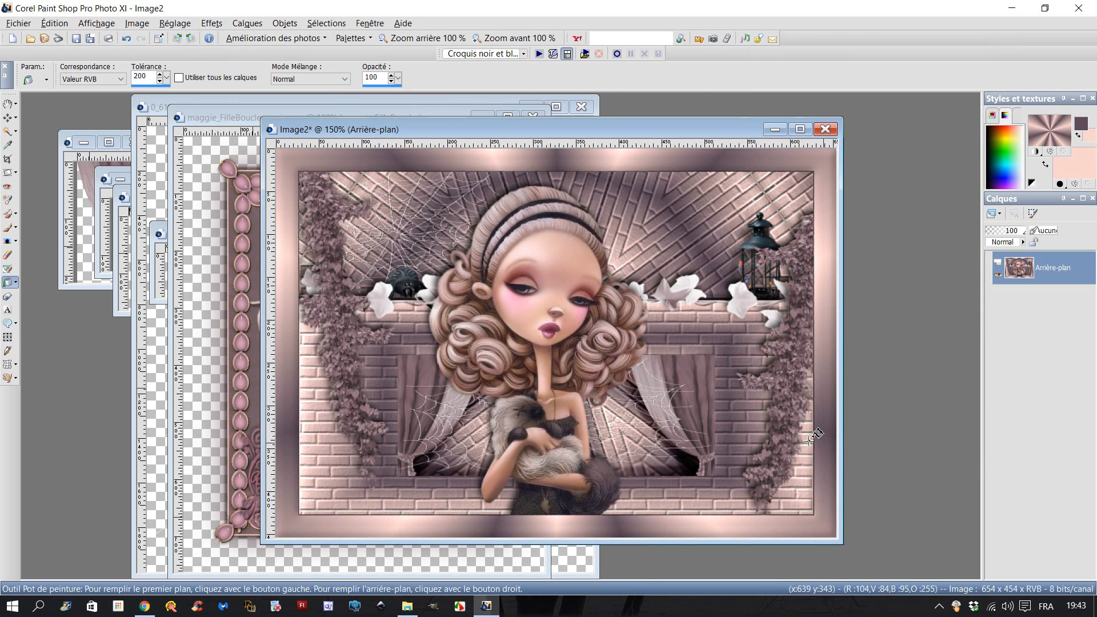
Invert the selection and apply a black Drop Shadow with vertical -4, horizontal -3, opacity 75 and blur 10.
left_click(316, 24)
left_click(326, 90)
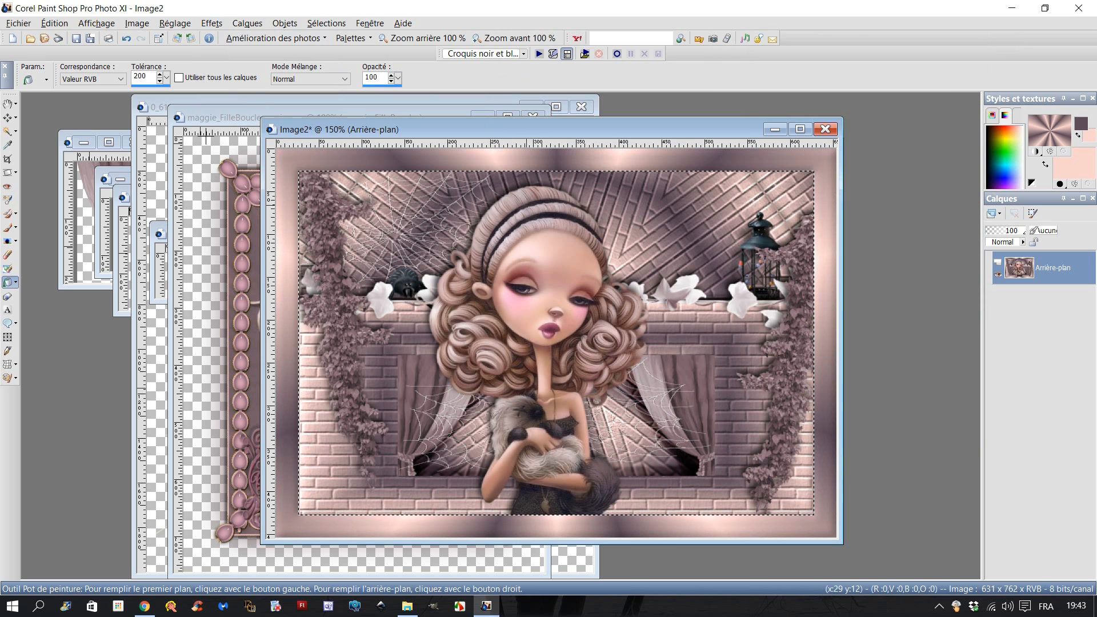
left_click(211, 24)
mouse_move(286, 54)
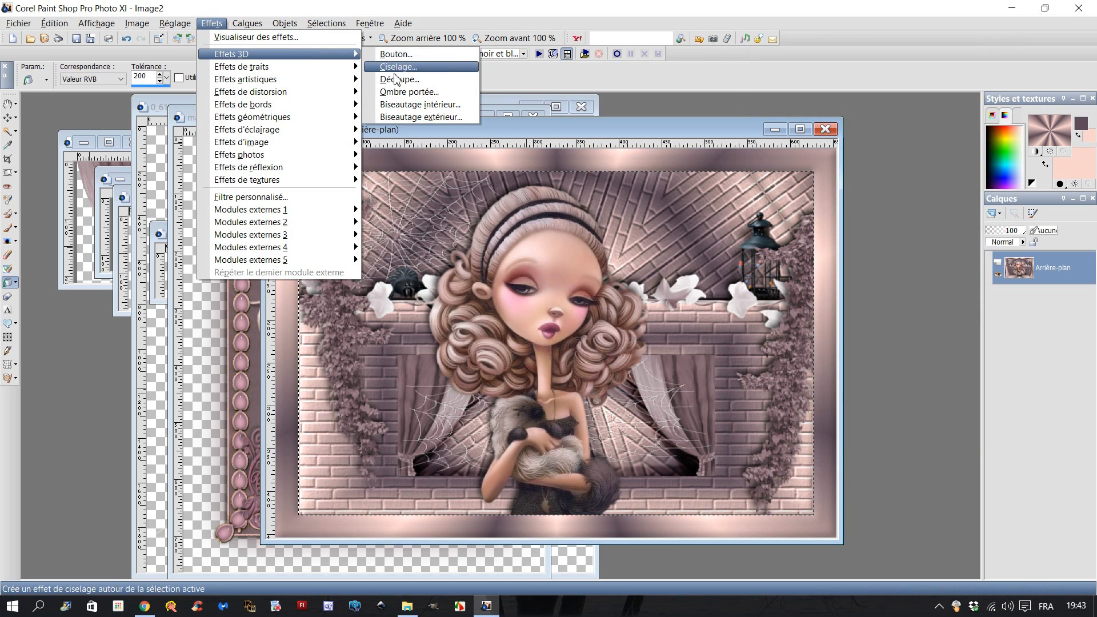
left_click(409, 91)
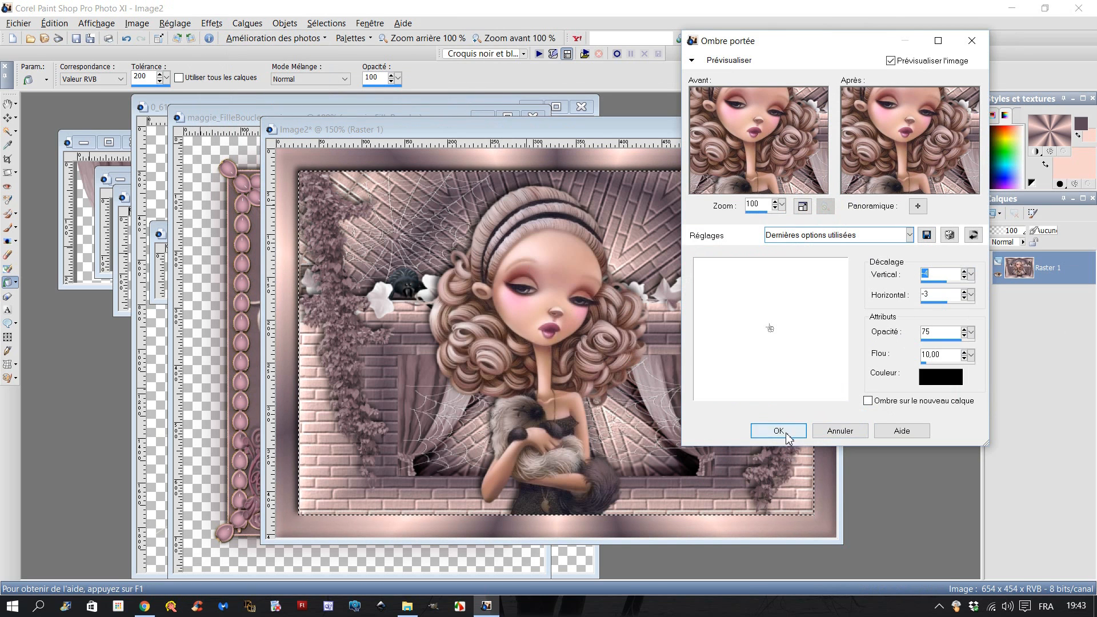
left_click(781, 431)
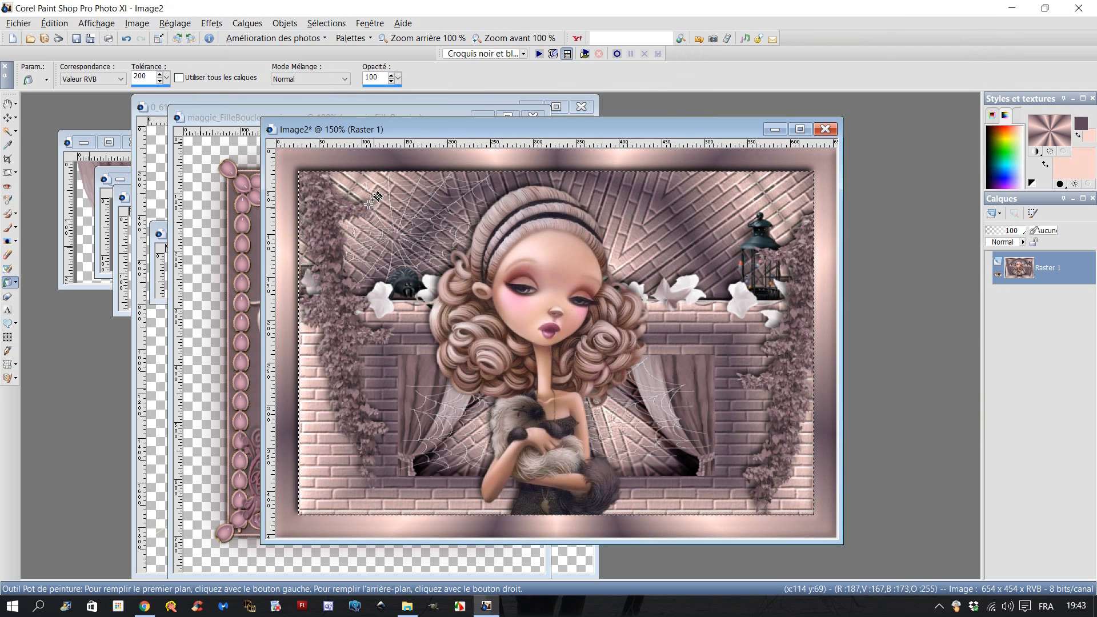
Apply a second black Drop Shadow to the selected inner picture with vertical 4, horizontal 3, opacity 75 and blur 10, and clear the selection.
left_click(212, 24)
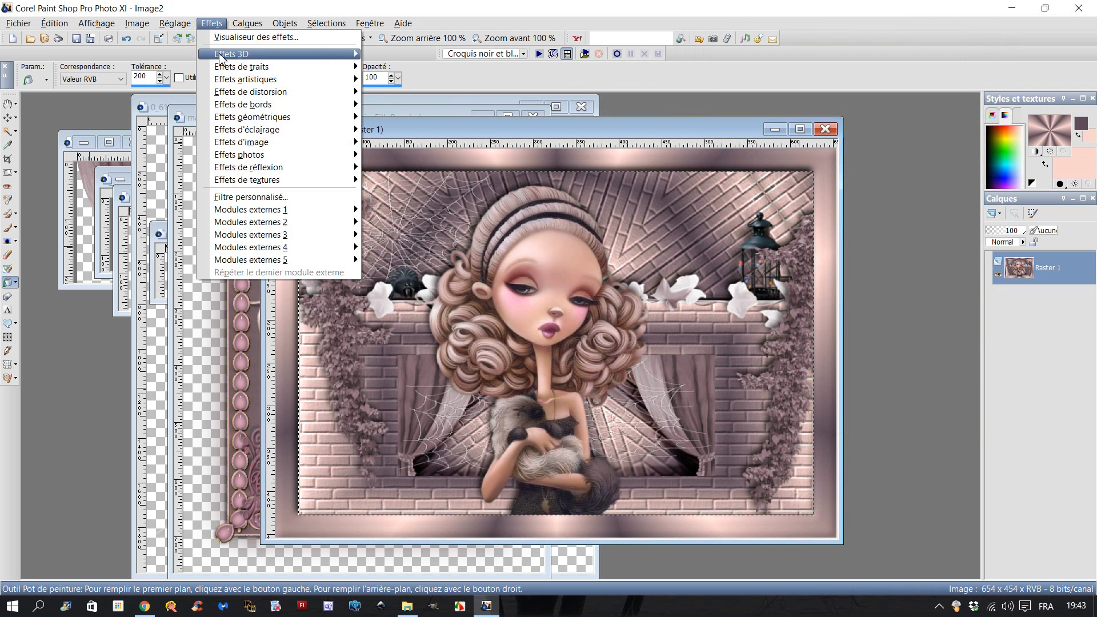
mouse_move(221, 59)
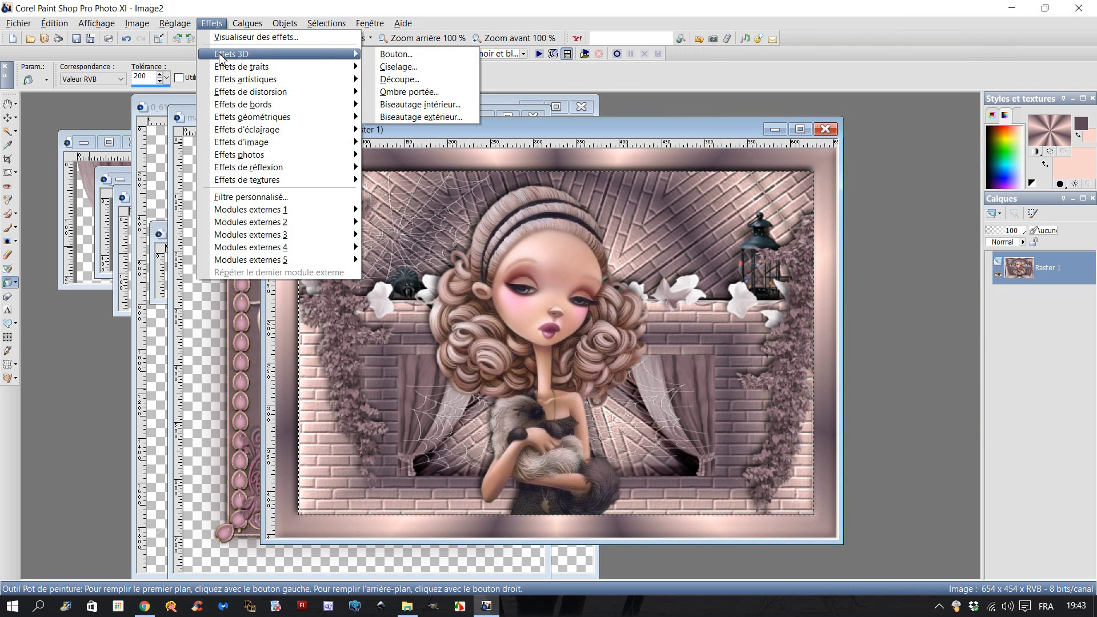
left_click(435, 93)
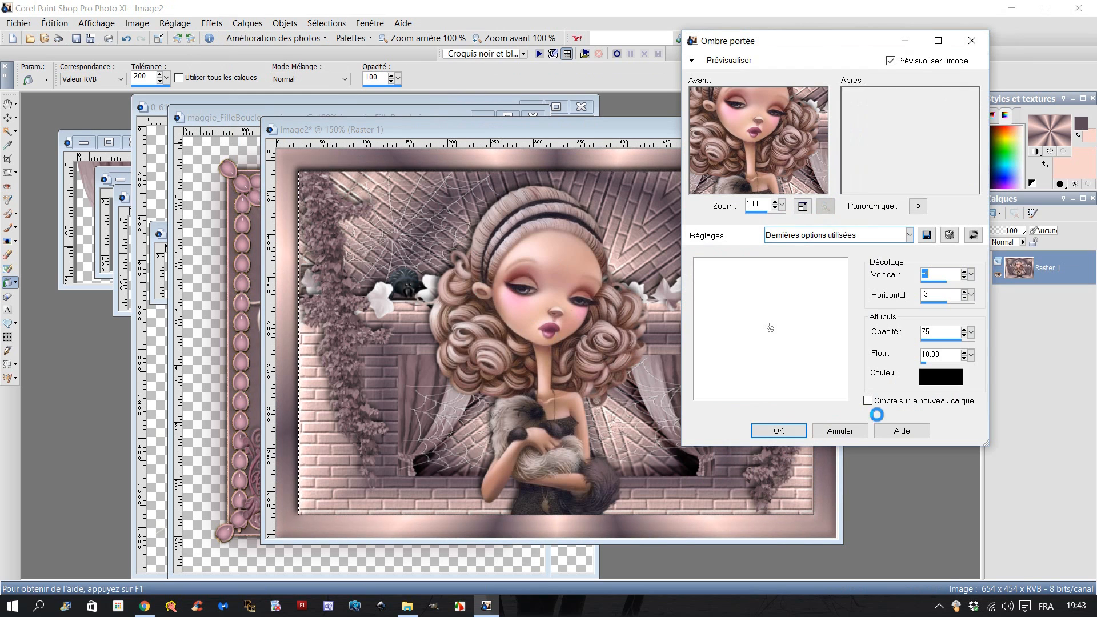
left_click(964, 272)
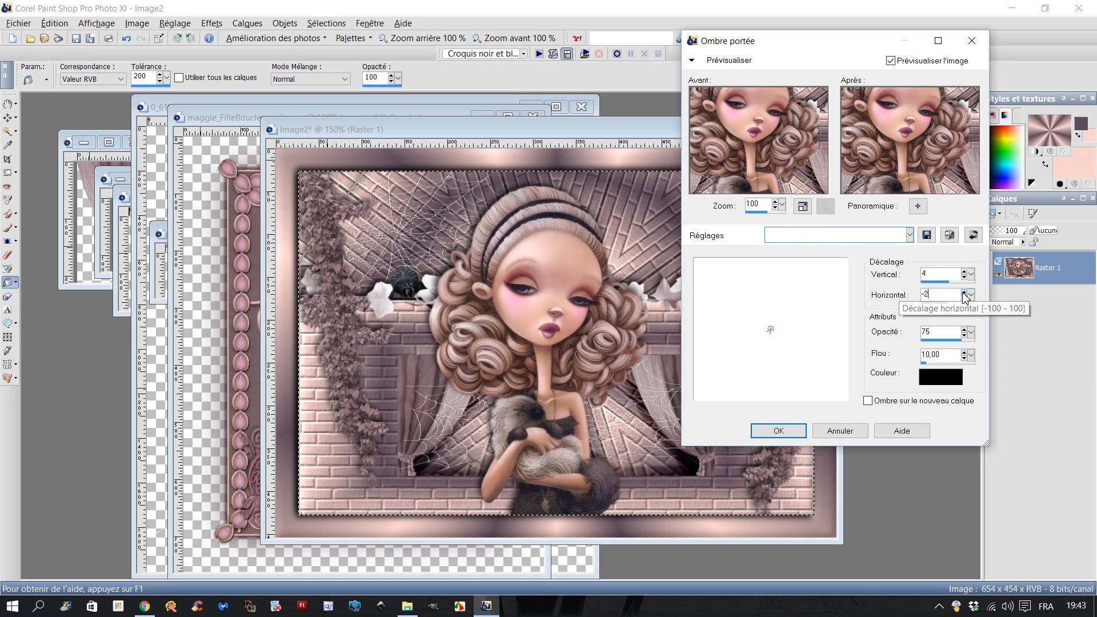
left_click(965, 292)
left_click(964, 293)
left_click(964, 293)
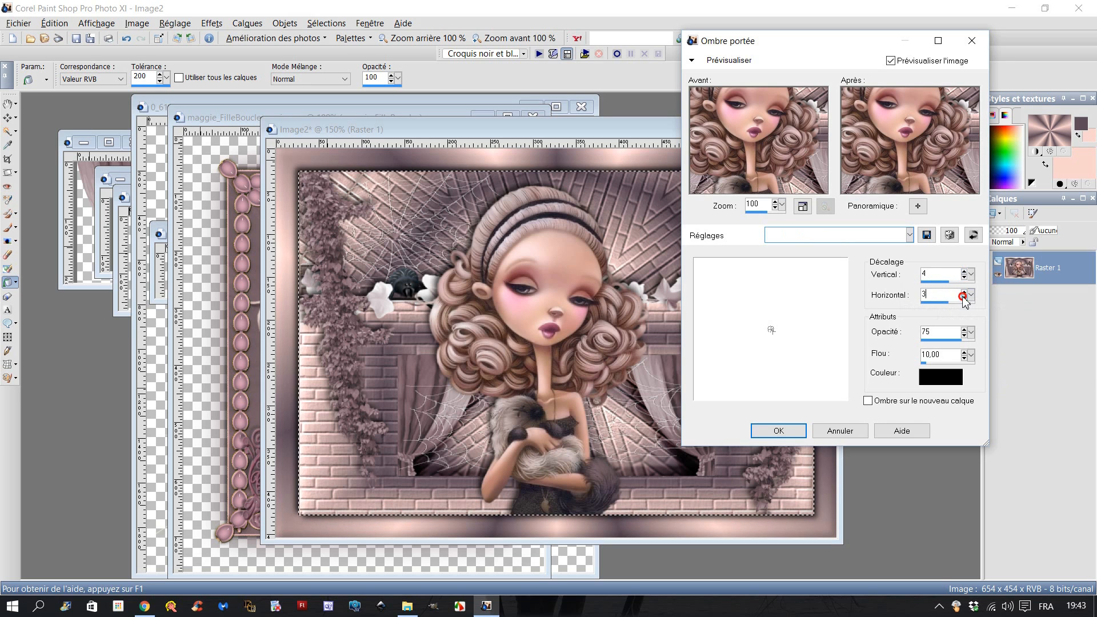
left_click(762, 431)
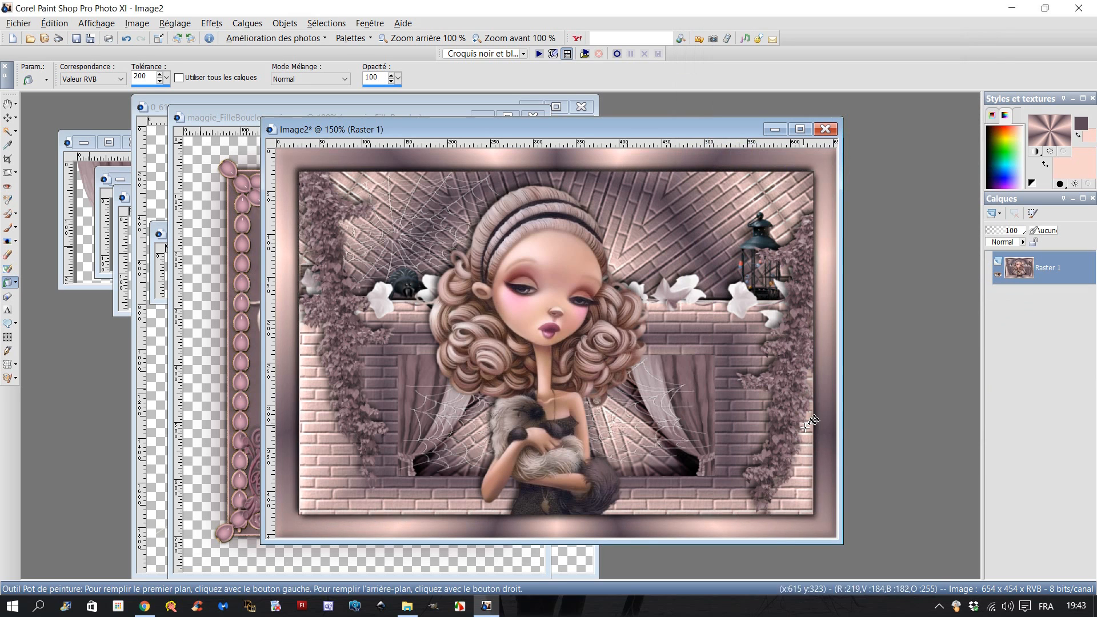
left_click(336, 24)
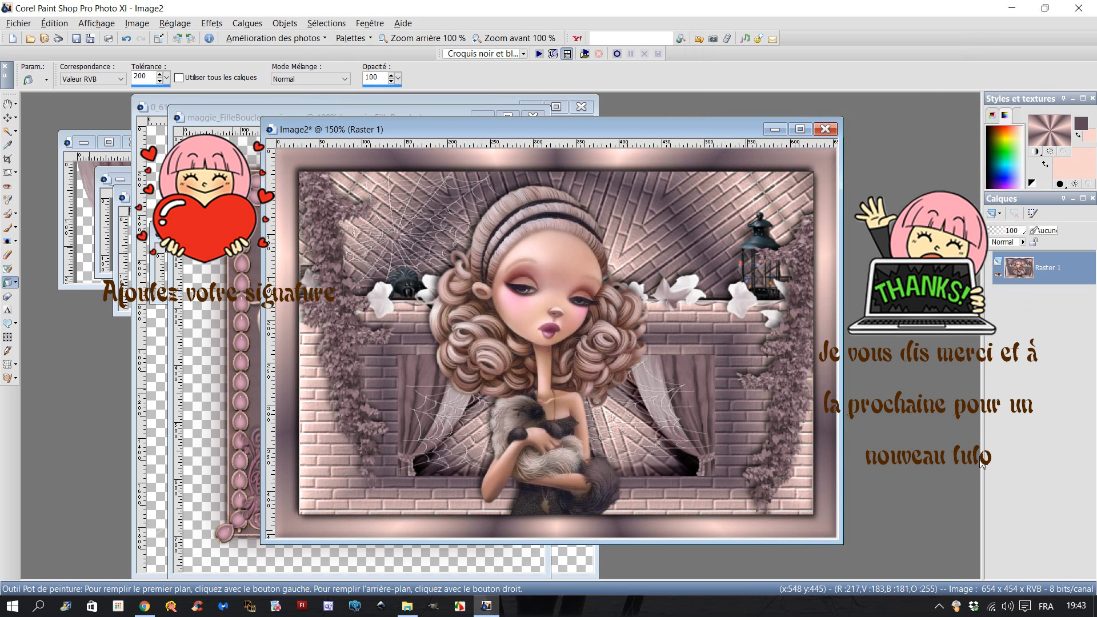